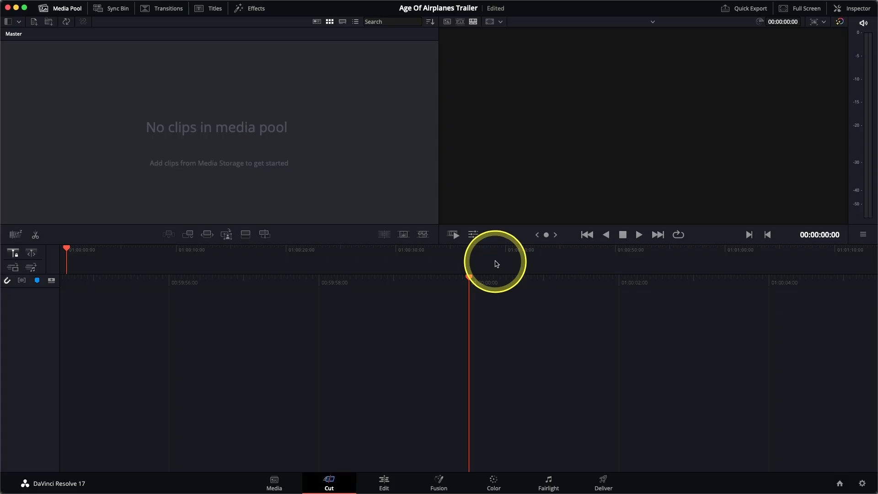
On the Media page, add the Editing folder from Documents as a new media storage location
{"action": "left_click", "coordinate": [284, 481]}
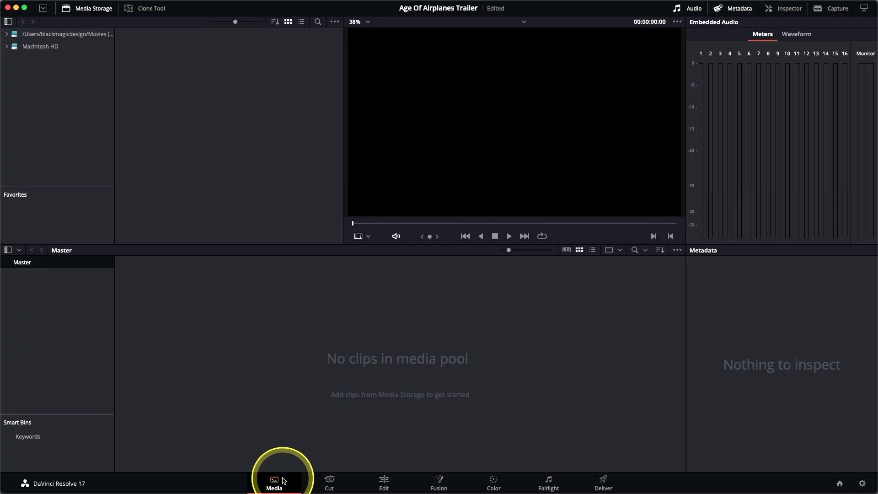
{"action": "right_click", "coordinate": [53, 91]}
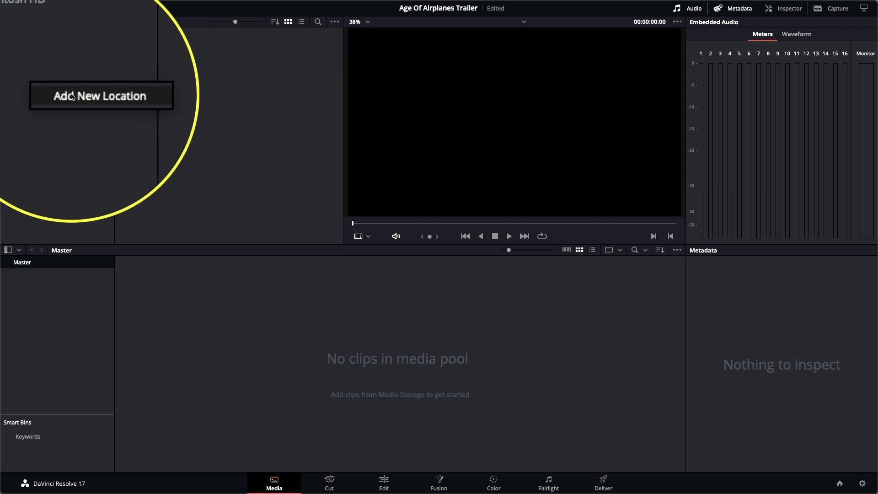
{"action": "left_click", "coordinate": [72, 95]}
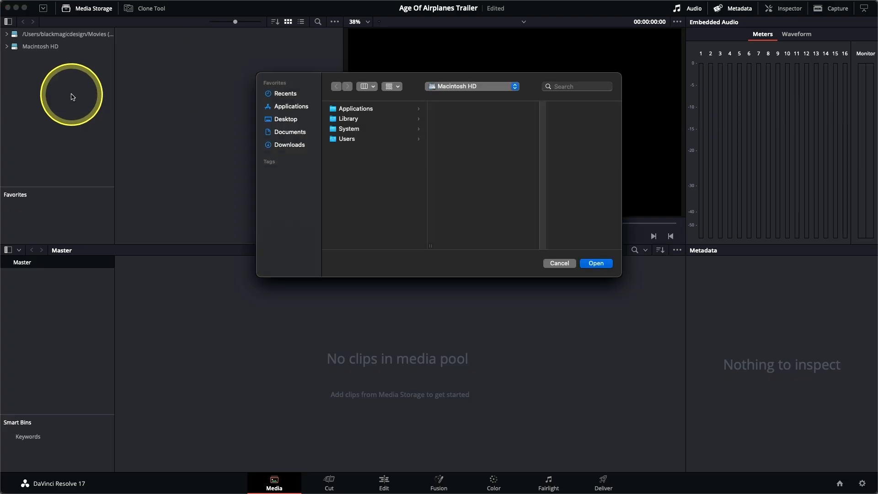
{"action": "left_click", "coordinate": [295, 134]}
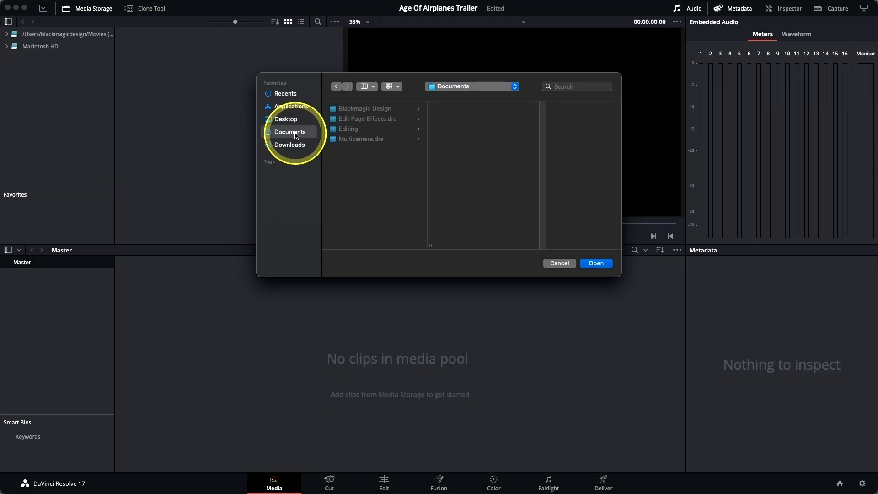
{"action": "left_click", "coordinate": [360, 133]}
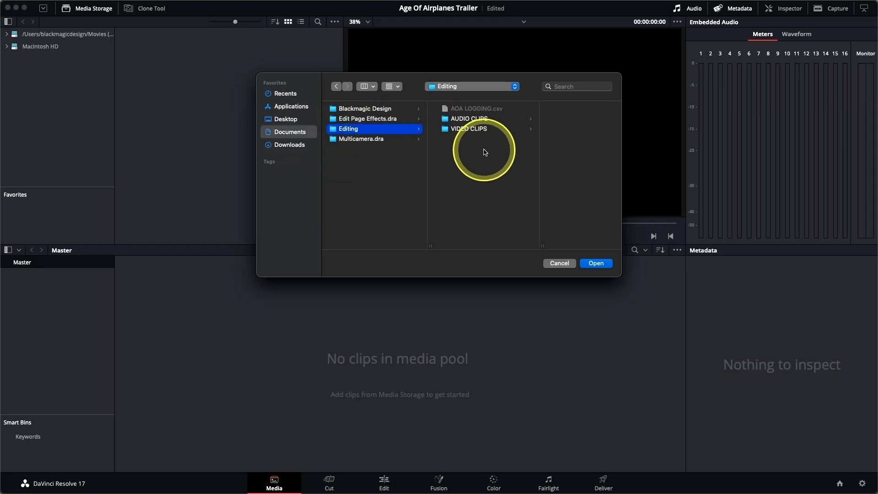
{"action": "left_click", "coordinate": [603, 264]}
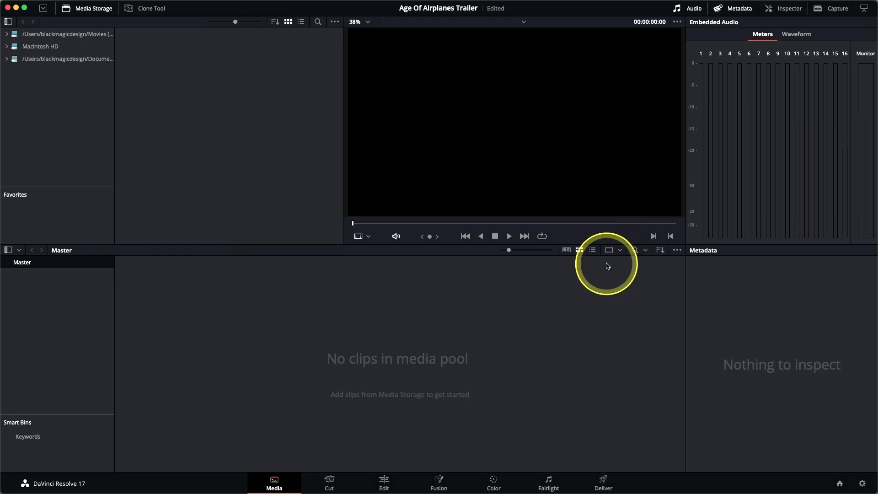
Import the AUDIO CLIPS and VIDEO CLIPS folders with their subfolders into the media pool as bins, changing the project frame rate to match
{"action": "left_click", "coordinate": [88, 60]}
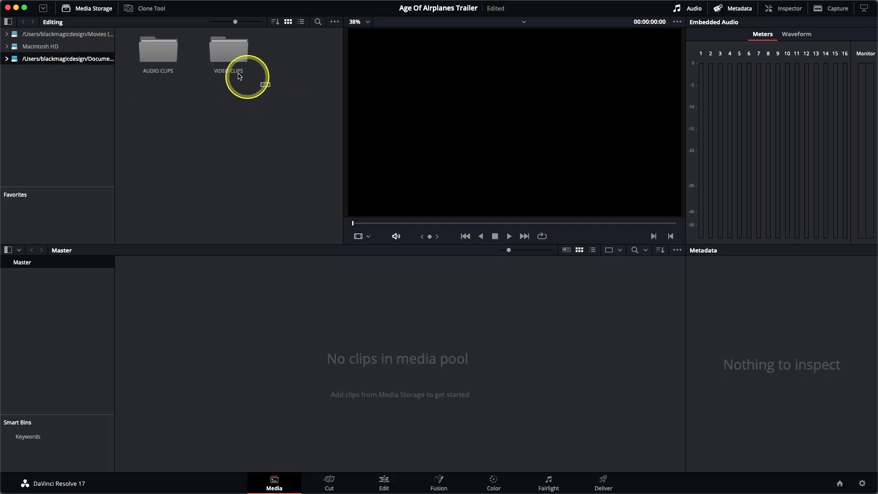
{"action": "left_click_drag", "start_coordinate": [239, 75], "coordinate": [139, 44]}
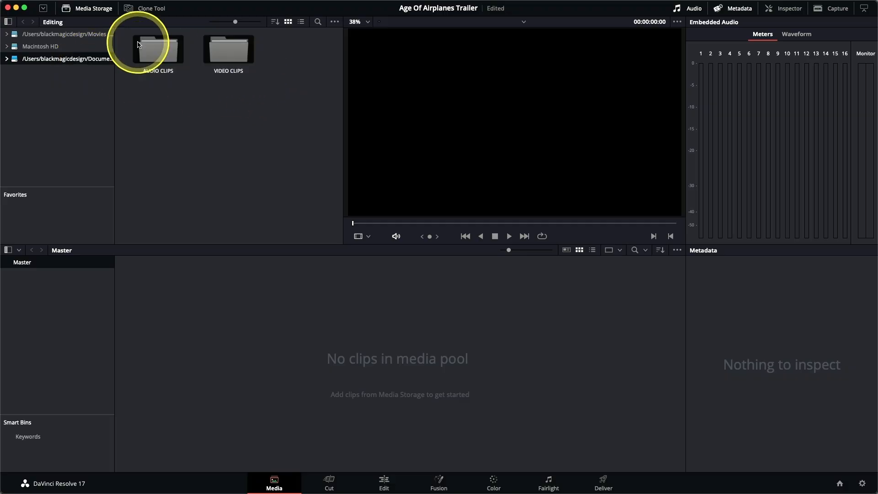
{"action": "right_click", "coordinate": [229, 49]}
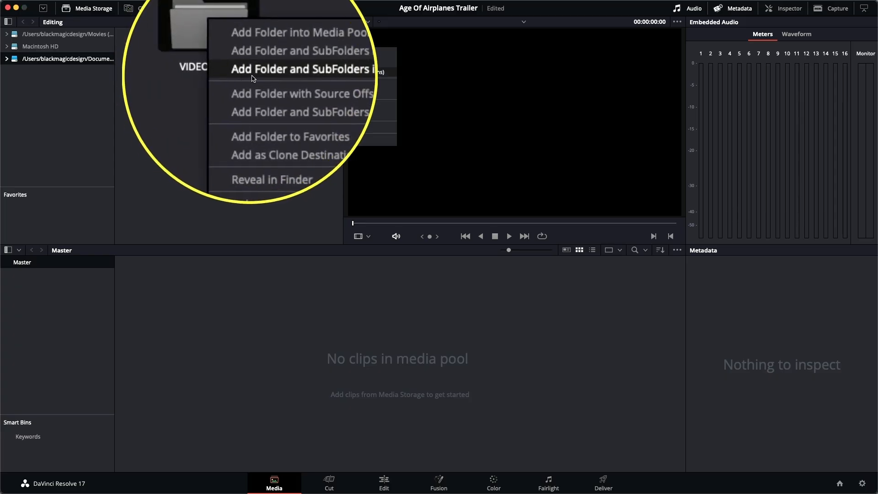
{"action": "left_click", "coordinate": [358, 72]}
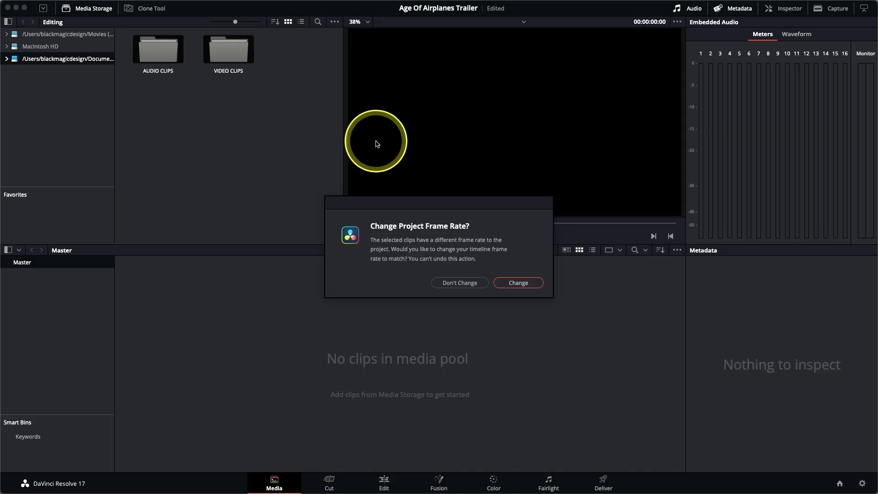
{"action": "left_click", "coordinate": [532, 283]}
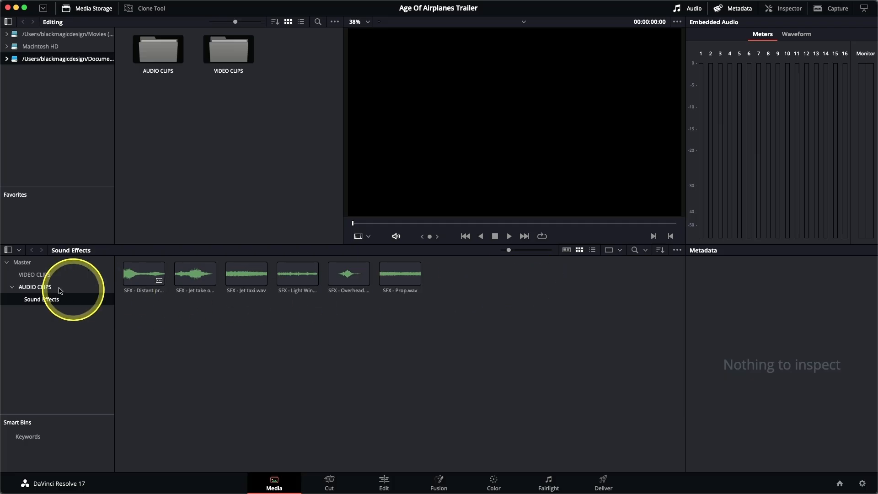
Create a bin named Music inside the AUDIO CLIPS bin and move the Music for Trailer.wav clip into it
{"action": "left_click", "coordinate": [56, 288]}
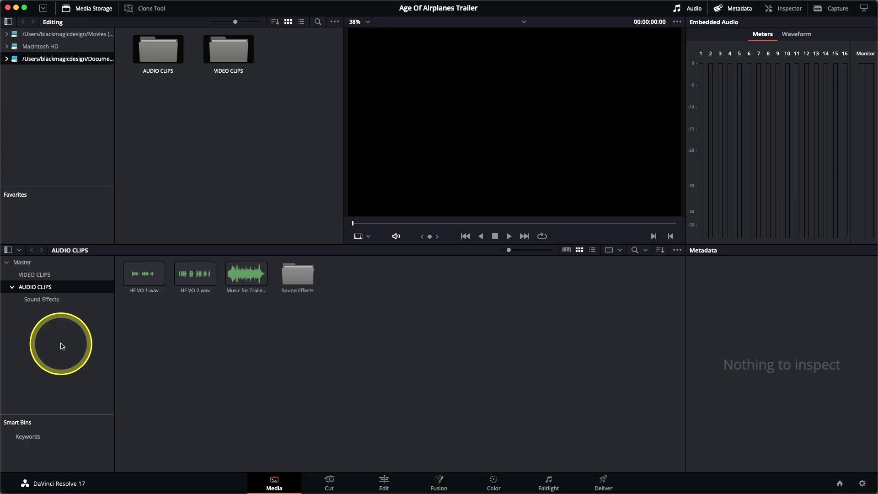
{"action": "left_click", "coordinate": [40, 299]}
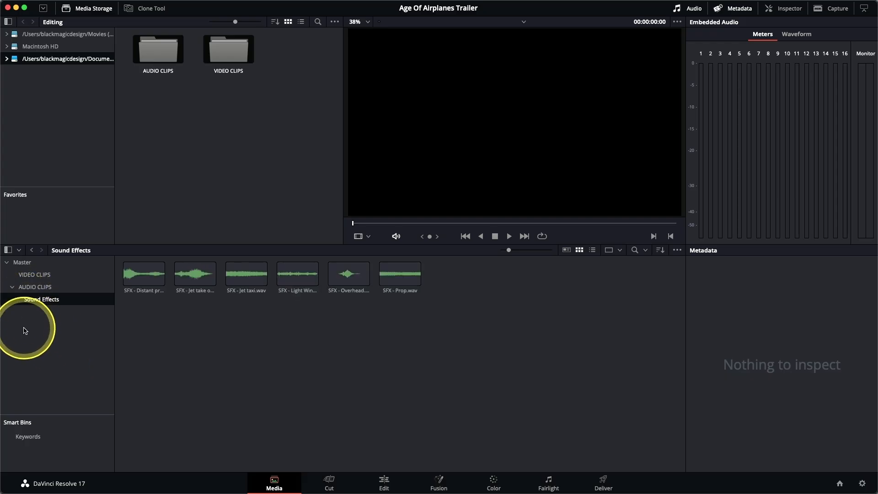
{"action": "left_click", "coordinate": [33, 287]}
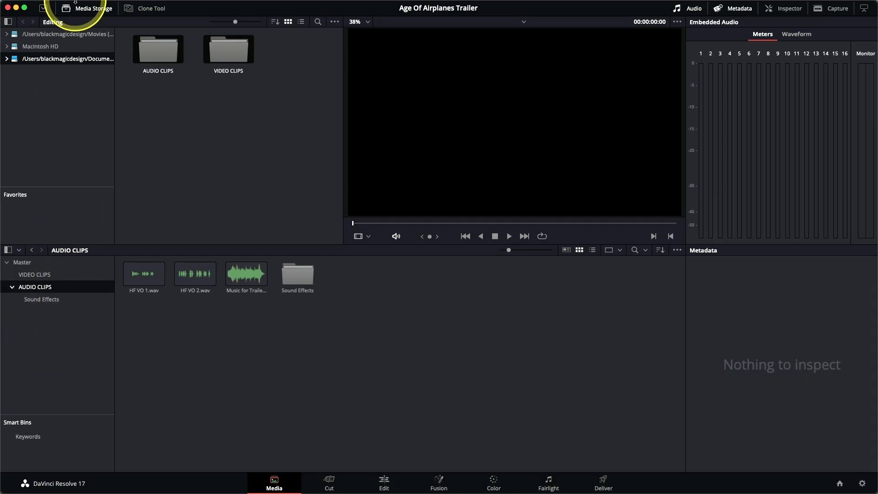
{"action": "left_click", "coordinate": [86, 6]}
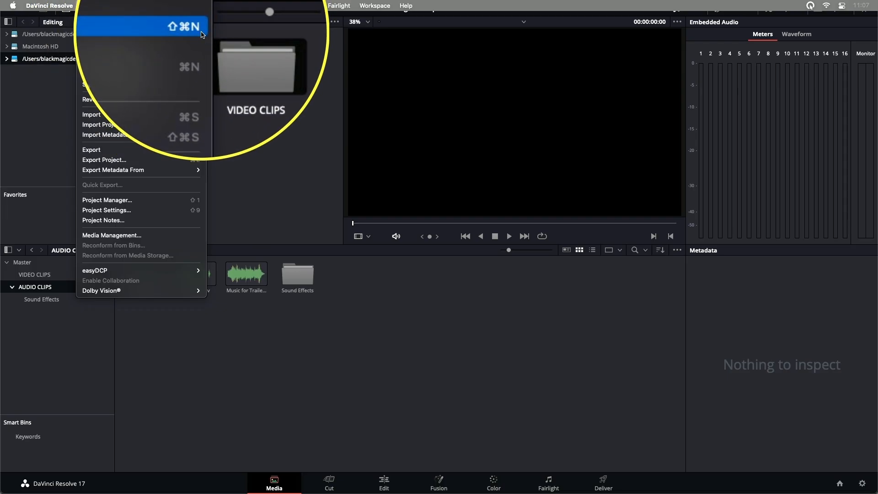
{"action": "left_click", "coordinate": [202, 35]}
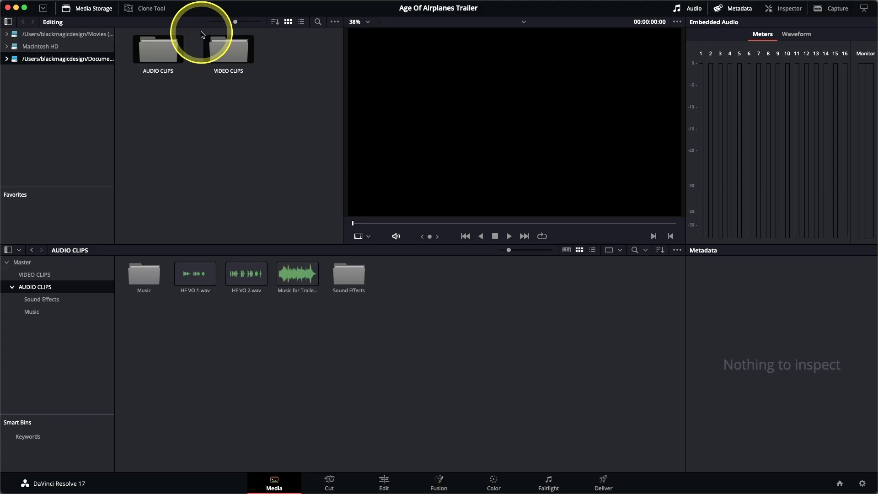
{"action": "left_click", "coordinate": [296, 290]}
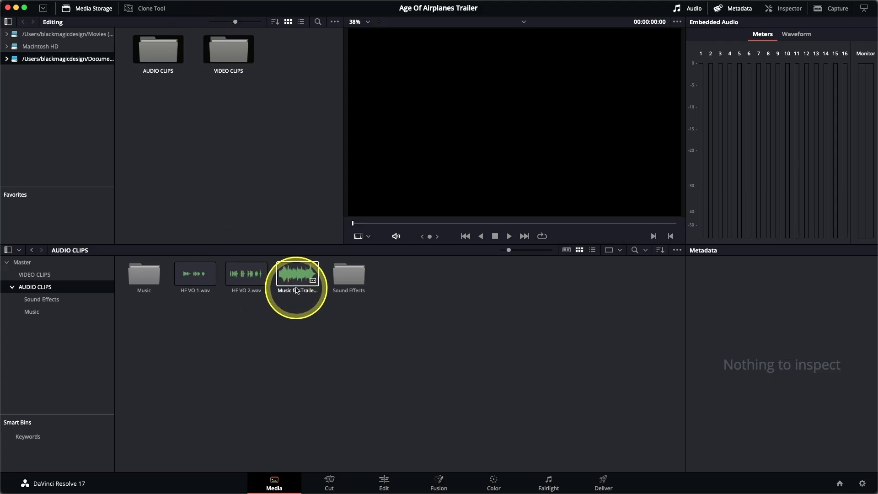
{"action": "left_click_drag", "start_coordinate": [296, 290], "coordinate": [142, 279]}
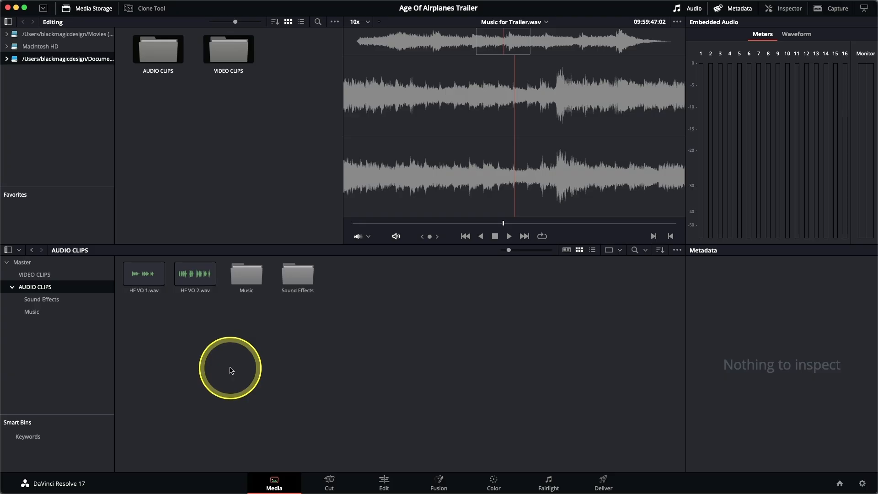
Create a bin named VO from the HF VO 1.wav and HF VO 2.wav clips
{"action": "left_click_drag", "start_coordinate": [206, 325], "coordinate": [133, 275]}
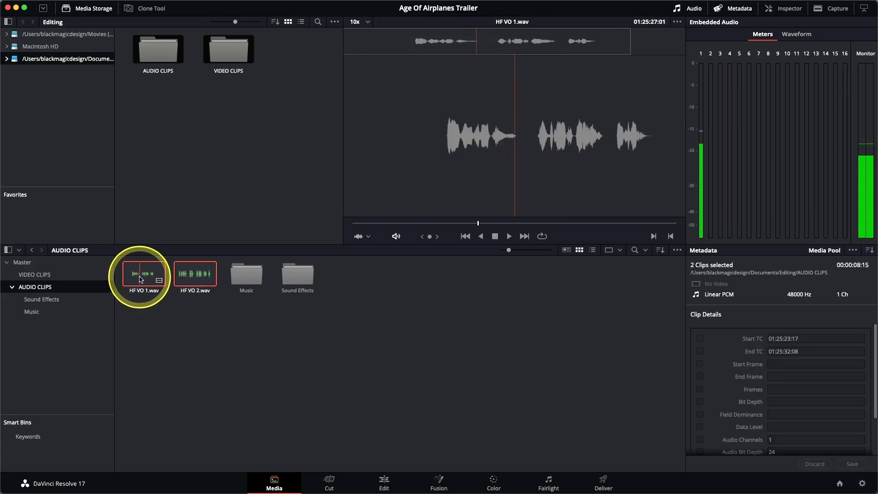
{"action": "right_click", "coordinate": [134, 279]}
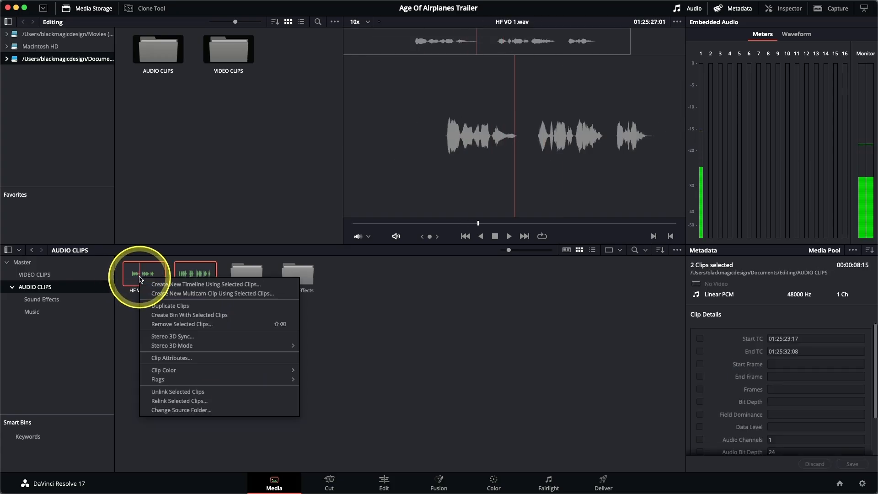
{"action": "left_click", "coordinate": [176, 318]}
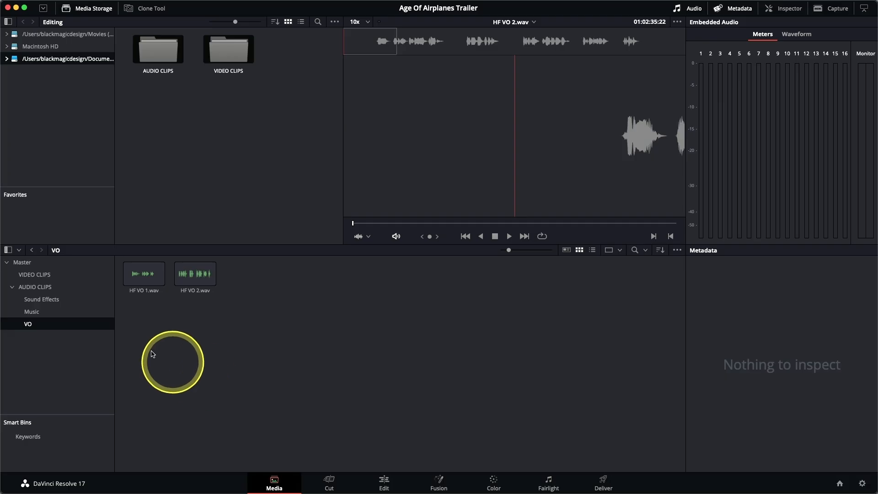
Add the keyword Interview to AA0113_01.mov, AB0102_01.mov and AC0113_01.mov in the Shot & Scene metadata and save it
{"action": "left_click", "coordinate": [56, 277]}
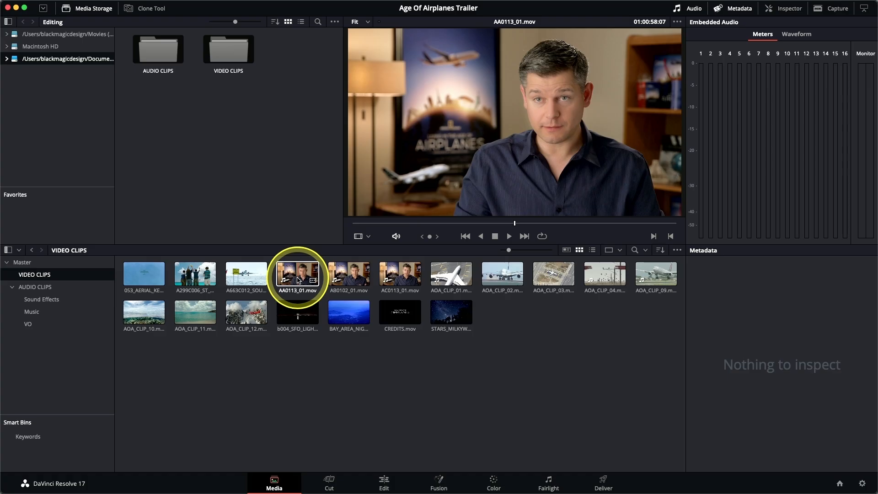
{"action": "left_click", "coordinate": [362, 282], "text": "super"}
{"action": "left_click", "coordinate": [406, 283], "text": "super"}
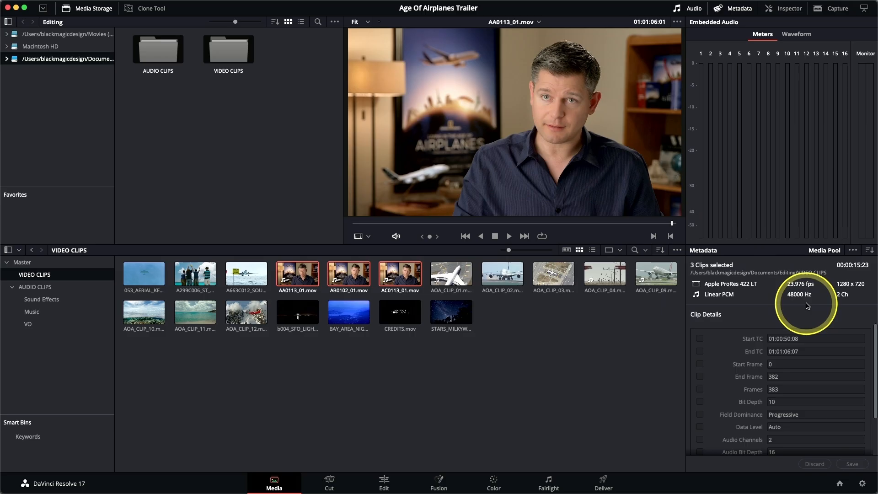
{"action": "left_click", "coordinate": [870, 251]}
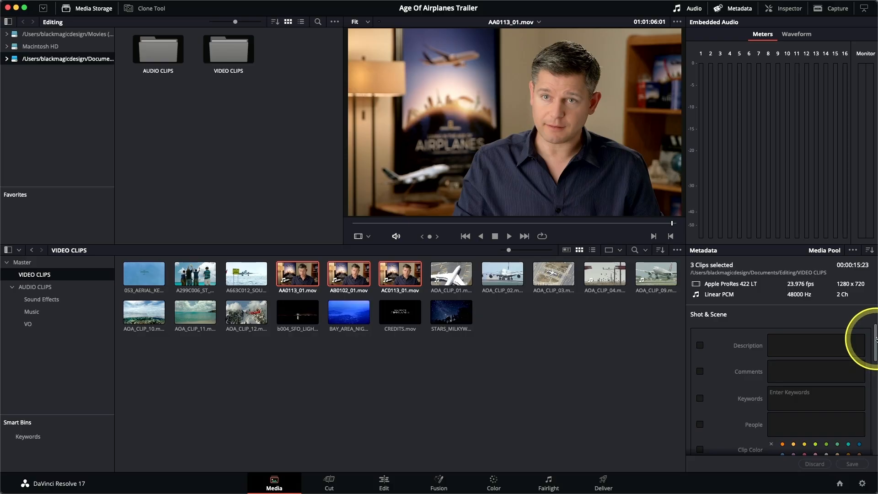
{"action": "left_click_drag", "start_coordinate": [876, 340], "coordinate": [875, 356]}
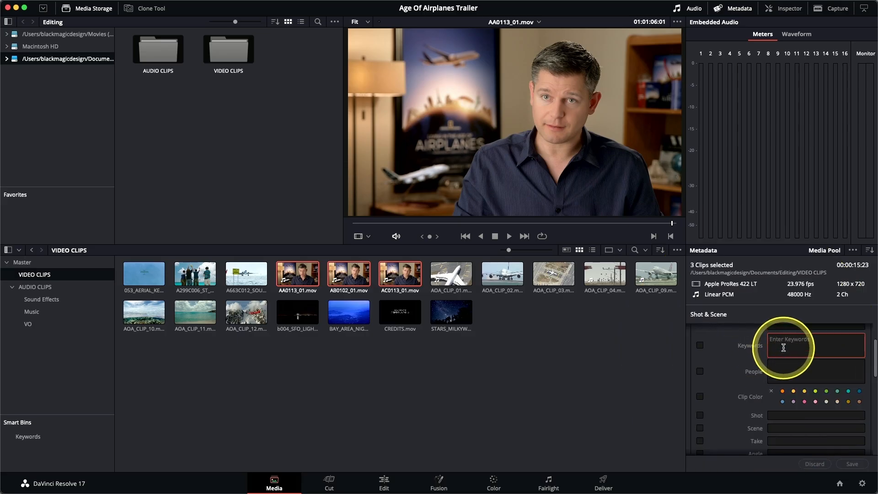
{"action": "type", "text": "Inter"}
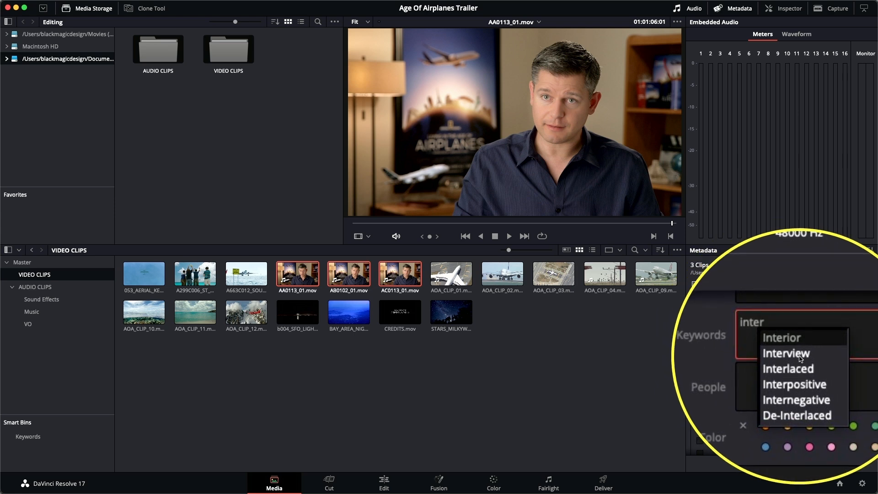
{"action": "left_click", "coordinate": [795, 355]}
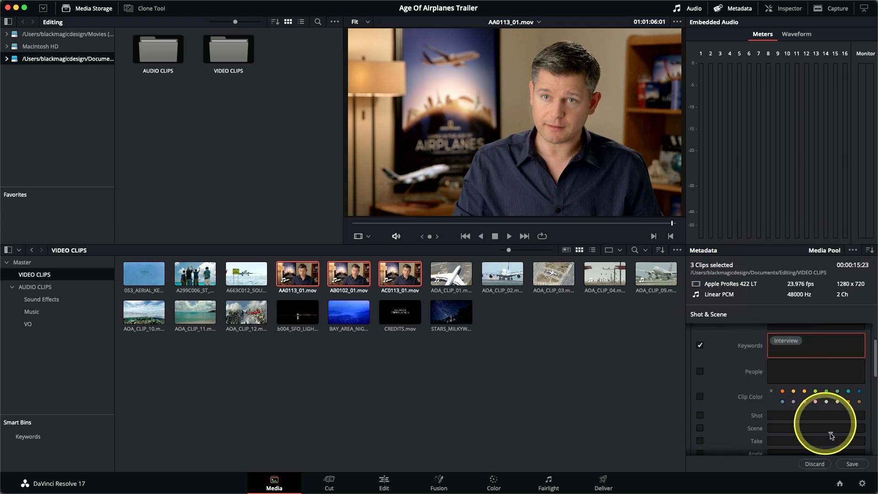
{"action": "left_click", "coordinate": [852, 465]}
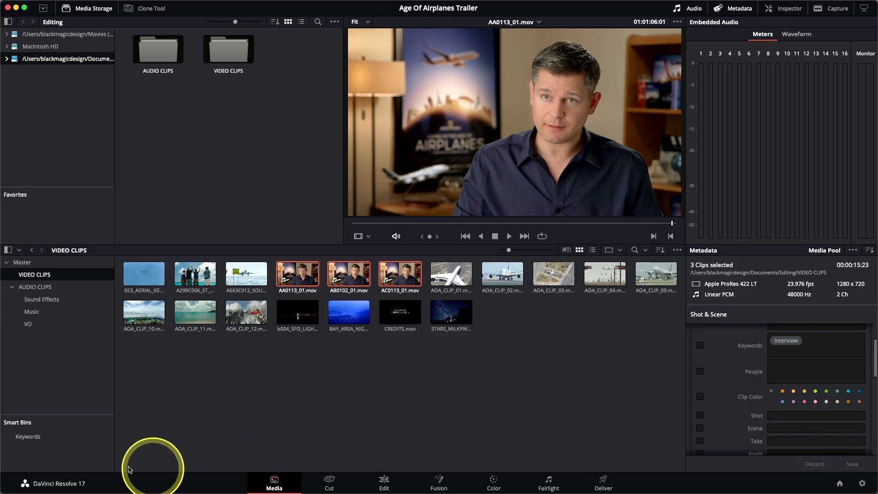
Expand the Keywords smart bins, enlarge the Smart Bins area and view the contents of the Interview smart bin
{"action": "left_click", "coordinate": [25, 439]}
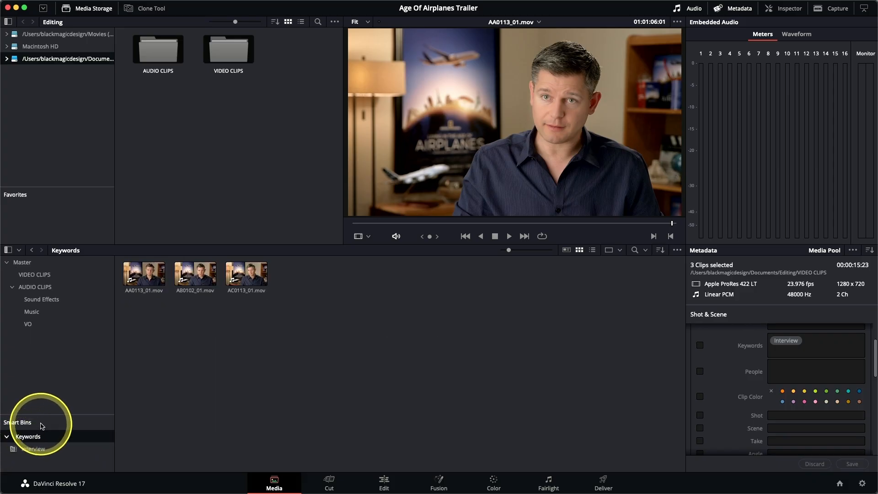
{"action": "left_click_drag", "start_coordinate": [41, 415], "coordinate": [40, 373]}
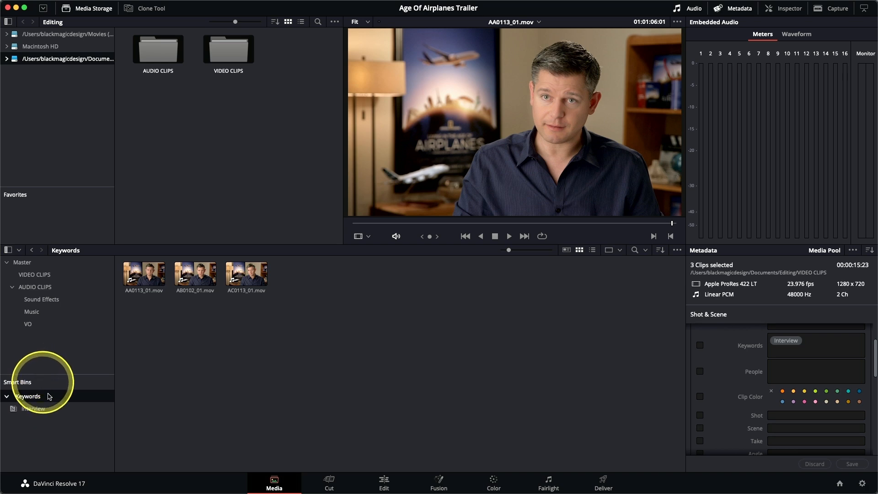
{"action": "left_click", "coordinate": [21, 414]}
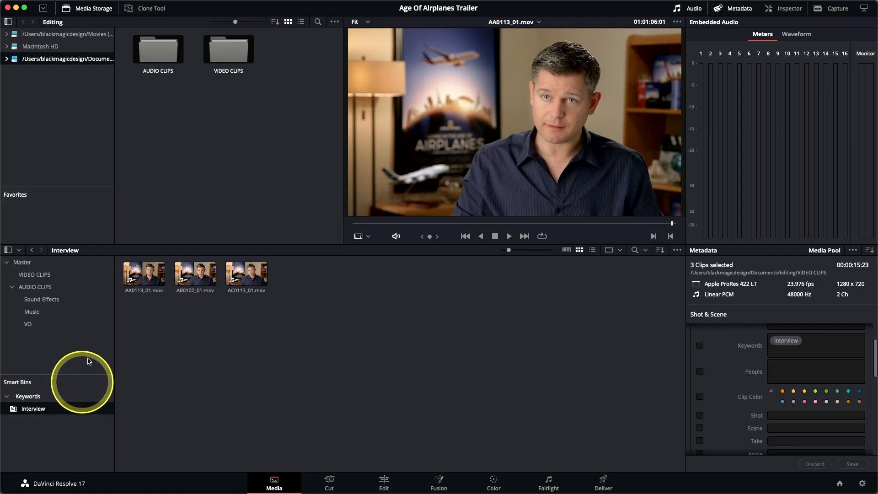
Add the keyword Credits to the CREDITS.mov clip in the VIDEO CLIPS bin
{"action": "left_click", "coordinate": [53, 278]}
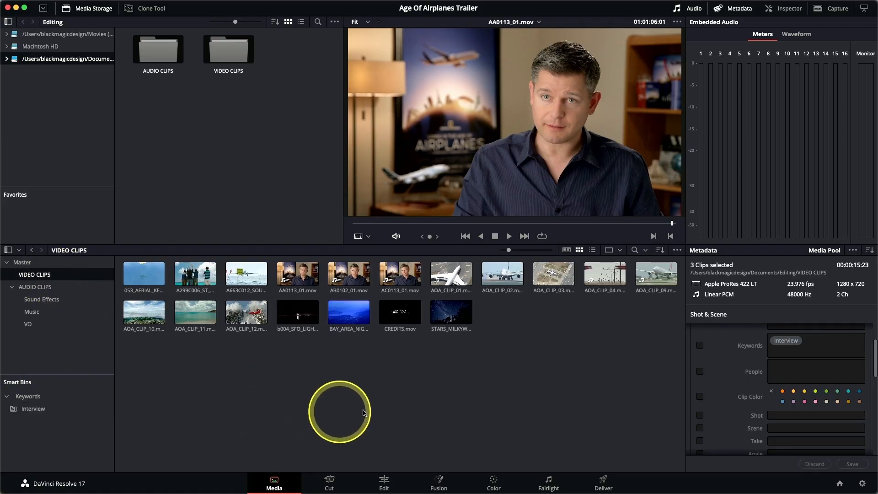
{"action": "left_click", "coordinate": [400, 320]}
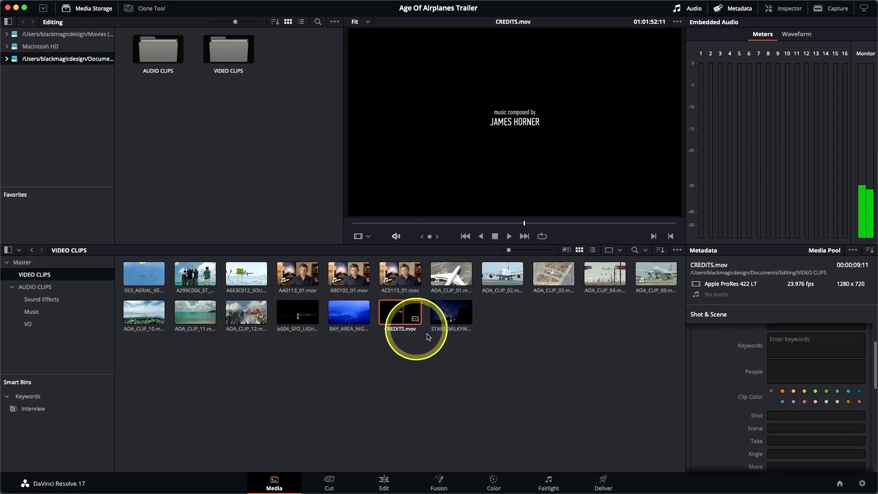
{"action": "left_click", "coordinate": [784, 348]}
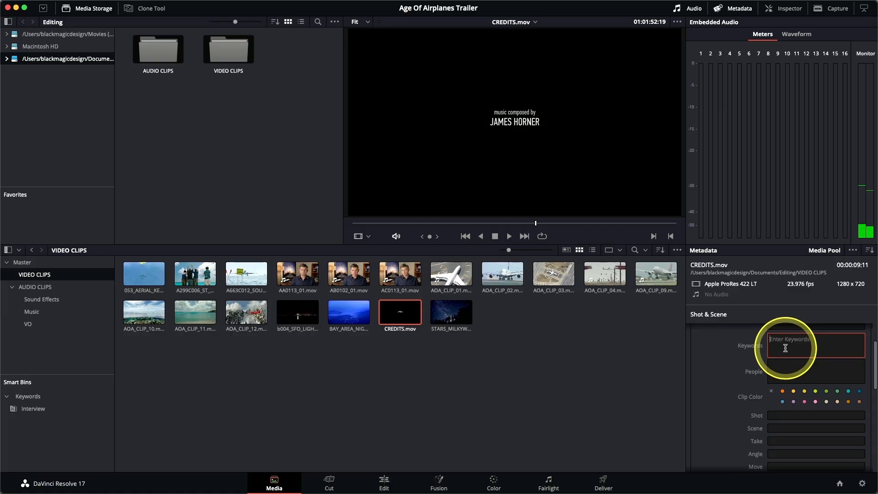
{"action": "type", "text": "Cred"}
{"action": "left_click", "coordinate": [786, 348]}
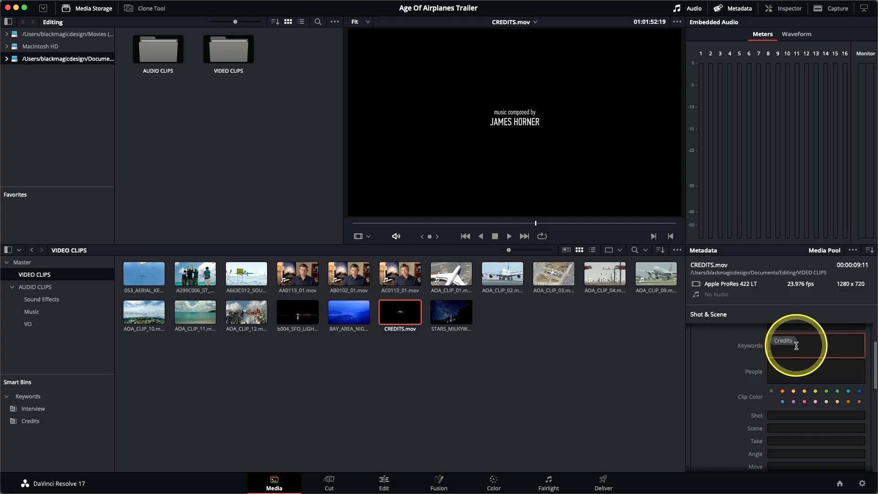
View the contents of the Credits smart bin, then return to the VIDEO CLIPS bin
{"action": "left_click", "coordinate": [524, 445]}
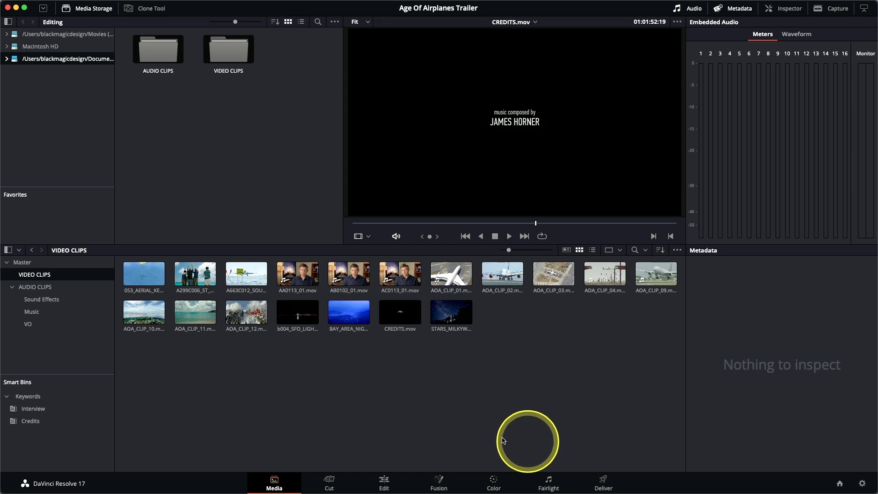
{"action": "left_click", "coordinate": [13, 424]}
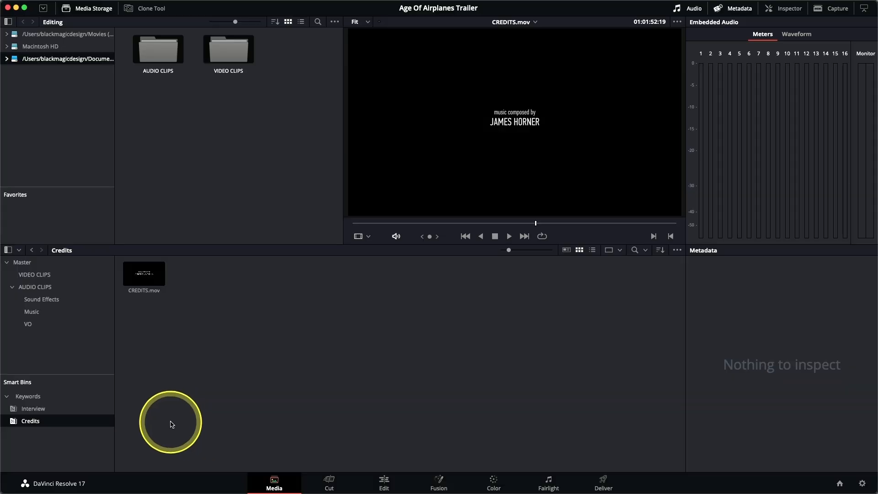
{"action": "left_click", "coordinate": [50, 275]}
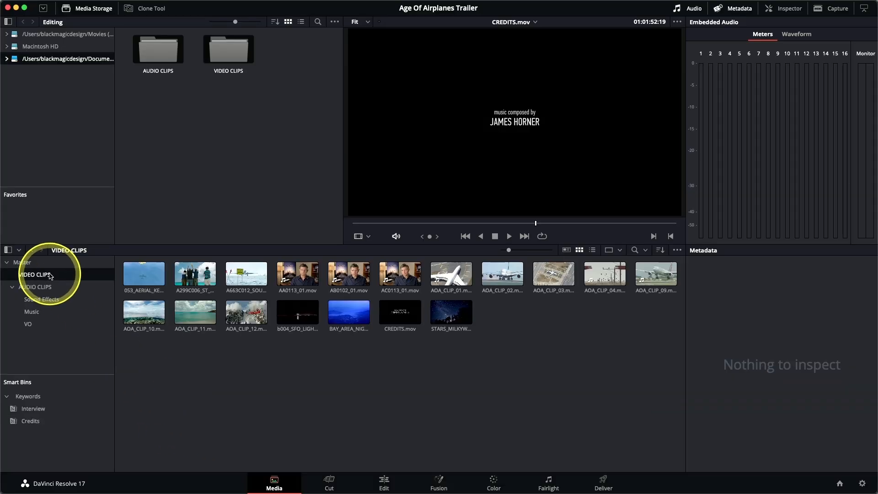
Show the file metadata of 053_AERIAL_KENYA_YELLOW PLANE.mov in the Inspector and open its Reel field for editing
{"action": "left_click", "coordinate": [145, 276]}
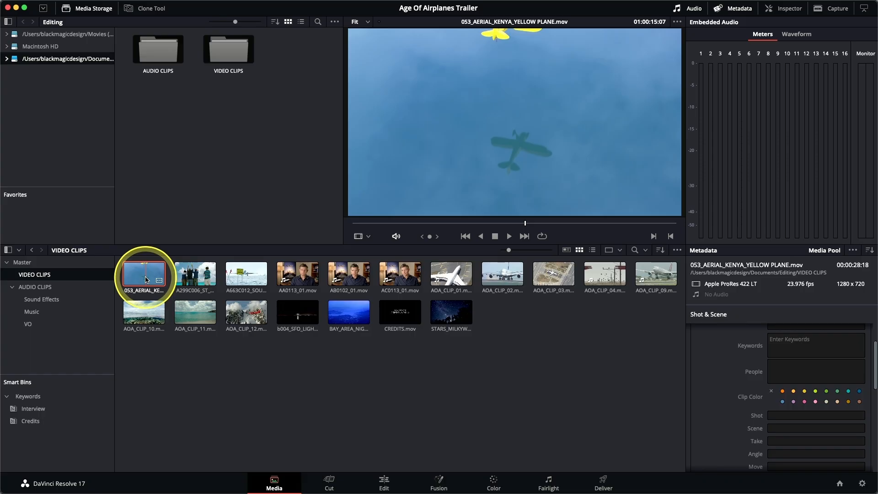
{"action": "left_click", "coordinate": [790, 9]}
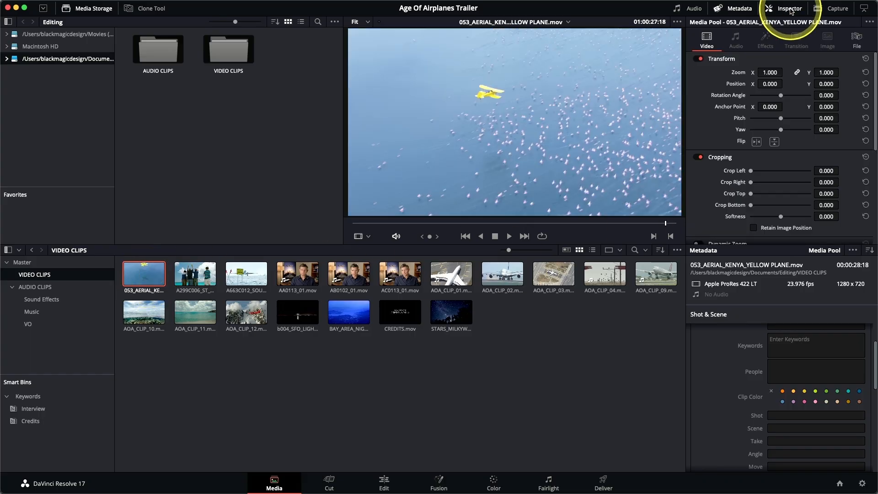
{"action": "left_click", "coordinate": [855, 42]}
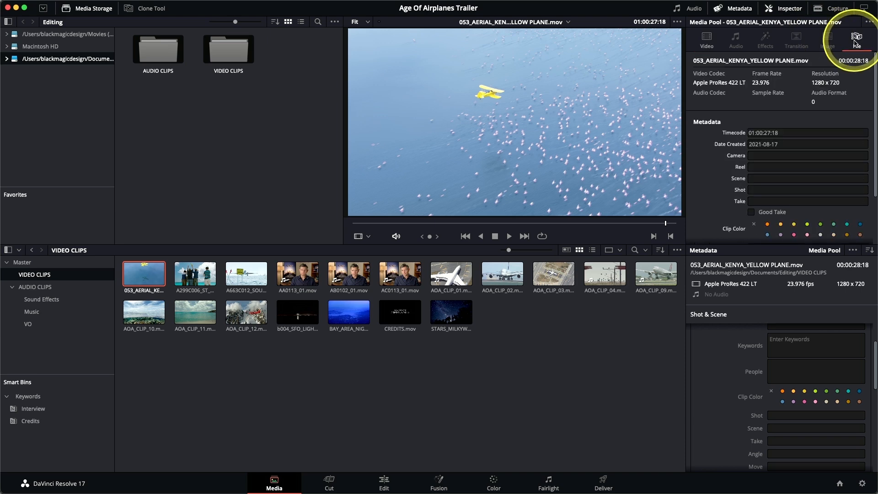
{"action": "left_click_drag", "start_coordinate": [874, 78], "coordinate": [875, 94]}
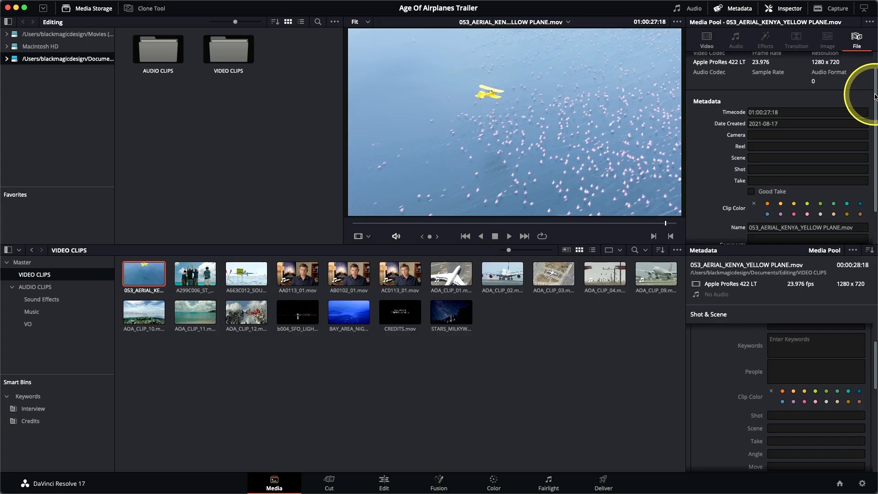
{"action": "left_click", "coordinate": [756, 147]}
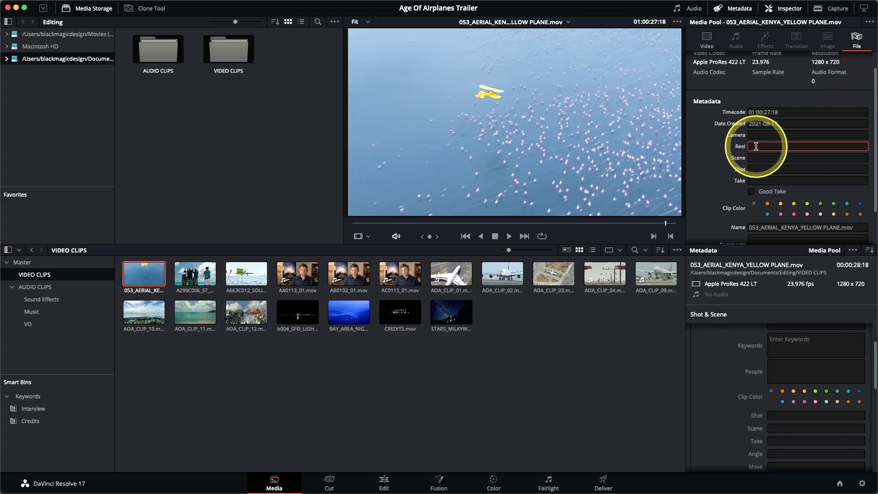
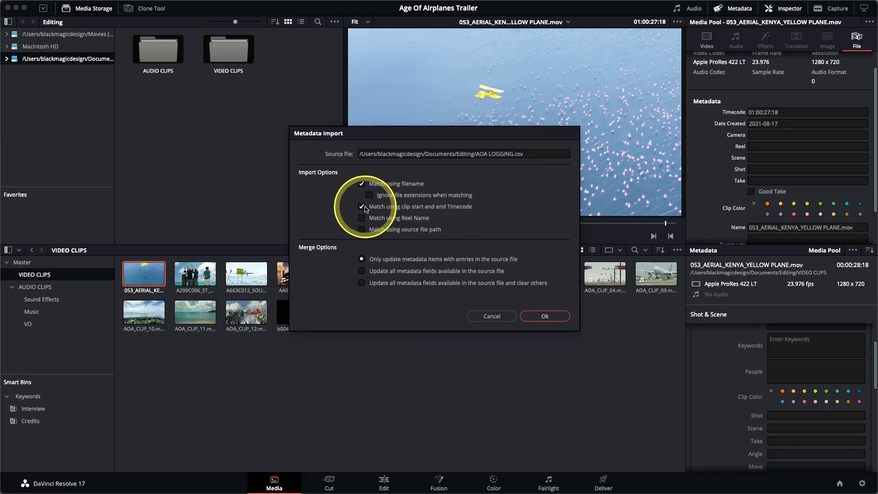
Import the metadata from AOA LOGGING.csv matched by filename, then reselect 053_AERIAL_KENYA_YELLOW PLANE.mov to review its updated fields in the Inspector
{"action": "left_click", "coordinate": [545, 317]}
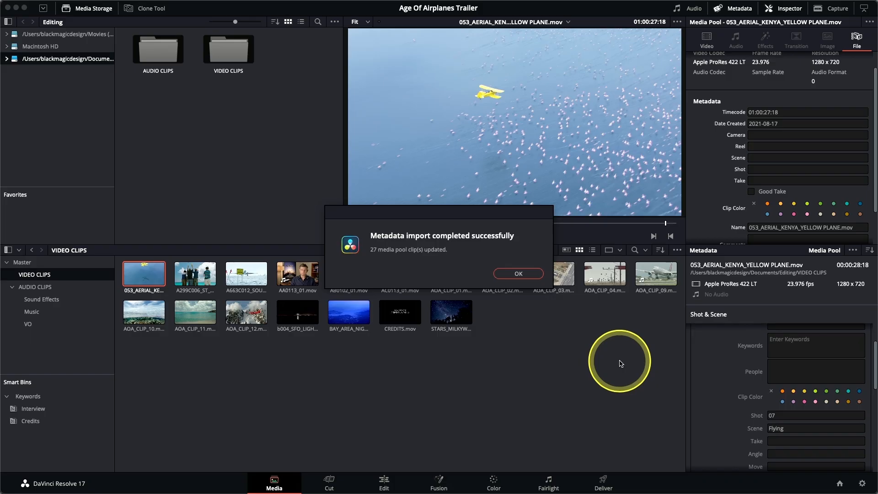
{"action": "left_click", "coordinate": [509, 273]}
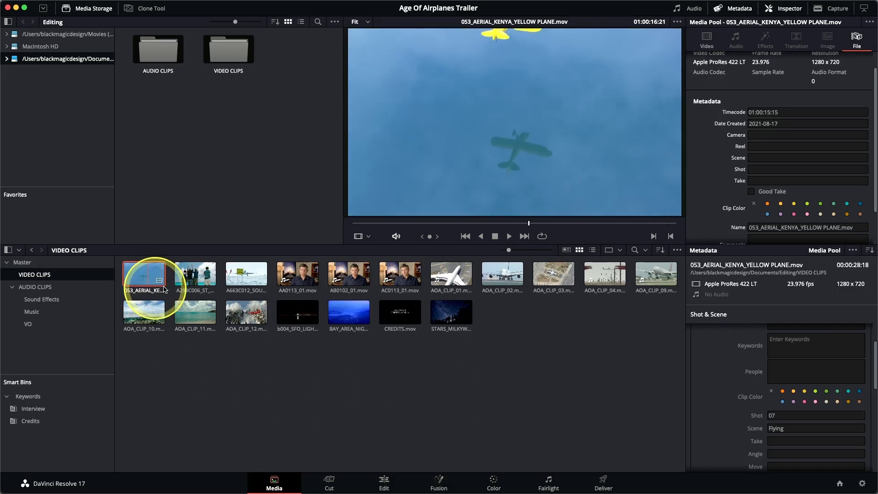
{"action": "left_click", "coordinate": [183, 283]}
{"action": "left_click", "coordinate": [133, 270]}
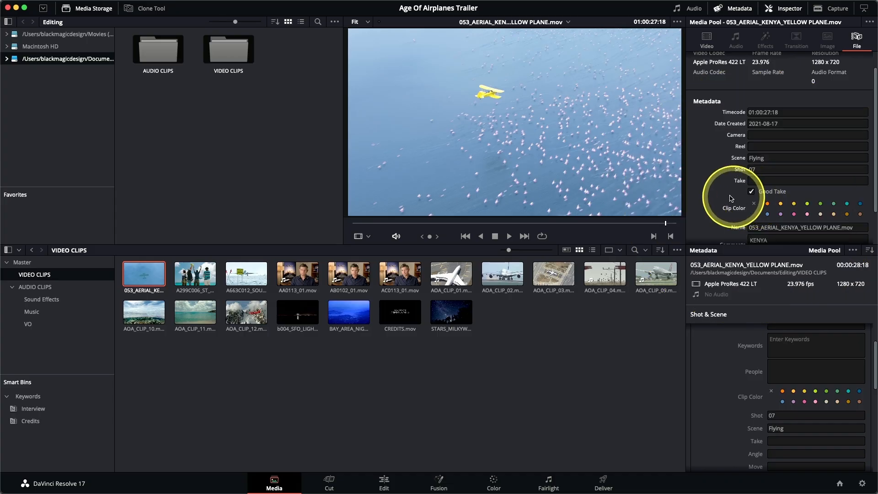
{"action": "scroll", "coordinate": [716, 191], "scroll_direction": "down", "scroll_amount": 3}
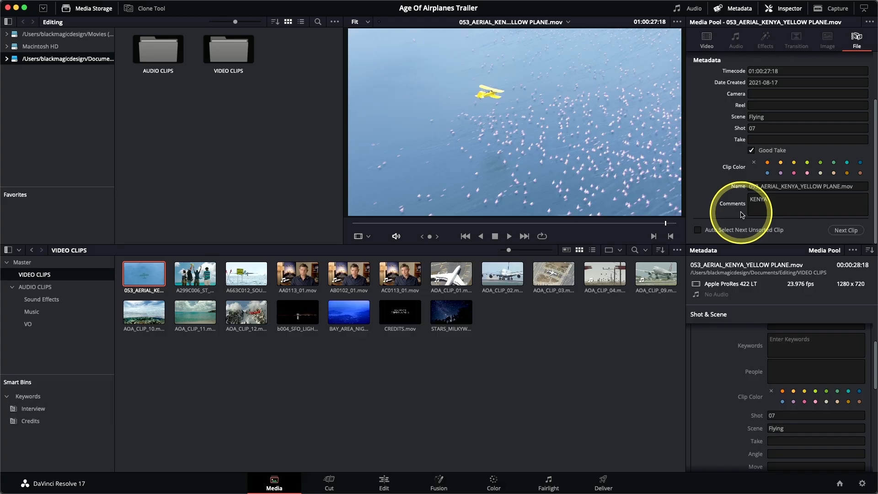
Select the Master bin, open the Media Pool search and set its scope to All Bins
{"action": "left_click", "coordinate": [49, 262]}
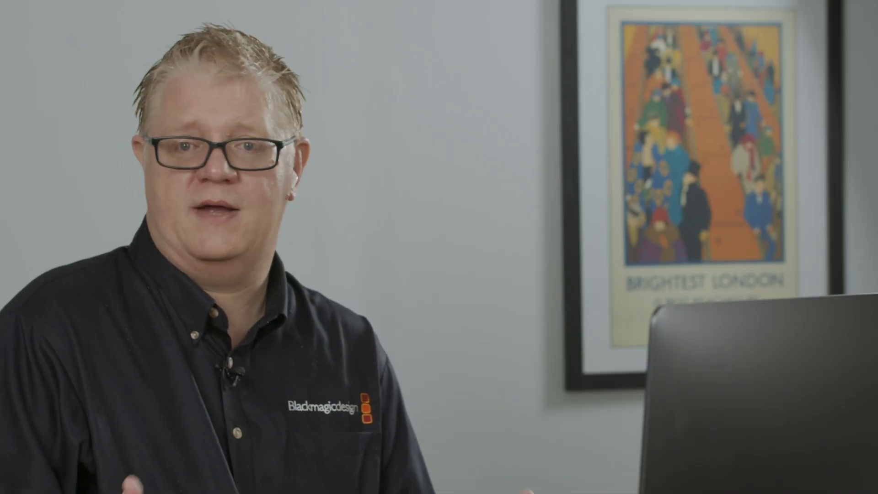
{"action": "left_click", "coordinate": [55, 264]}
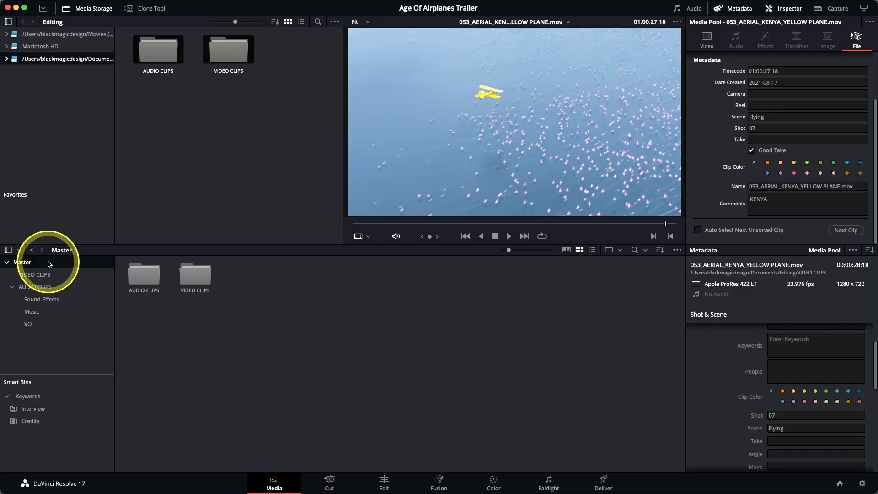
{"action": "left_click", "coordinate": [635, 249]}
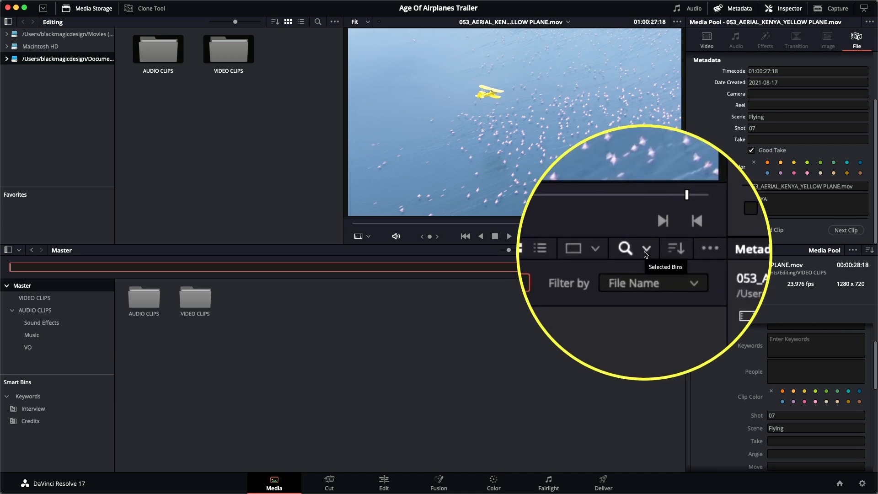
{"action": "left_click", "coordinate": [645, 250]}
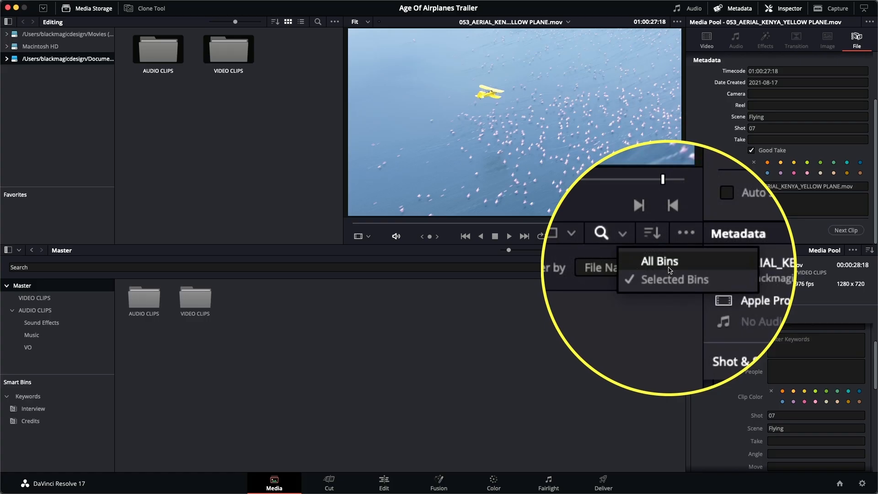
{"action": "left_click", "coordinate": [669, 270]}
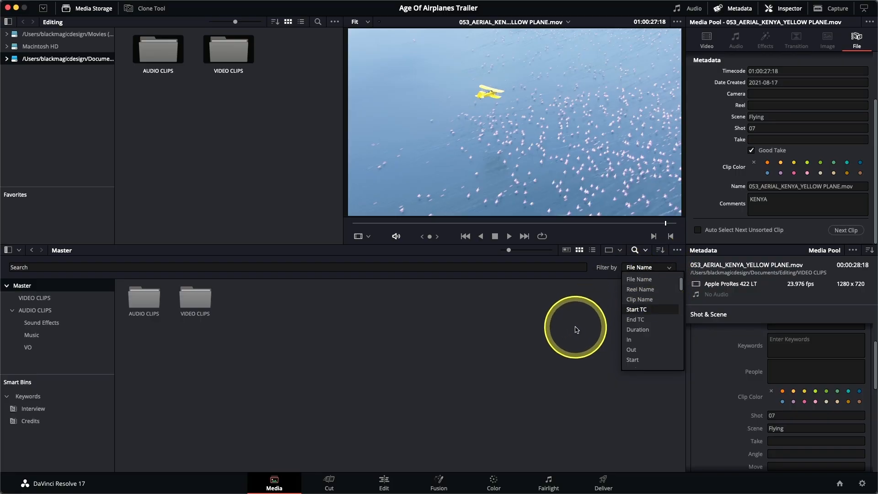
Filter the Media Pool search by Scene and search for sfo
{"action": "key", "text": "s"}
{"action": "key", "text": "s"}
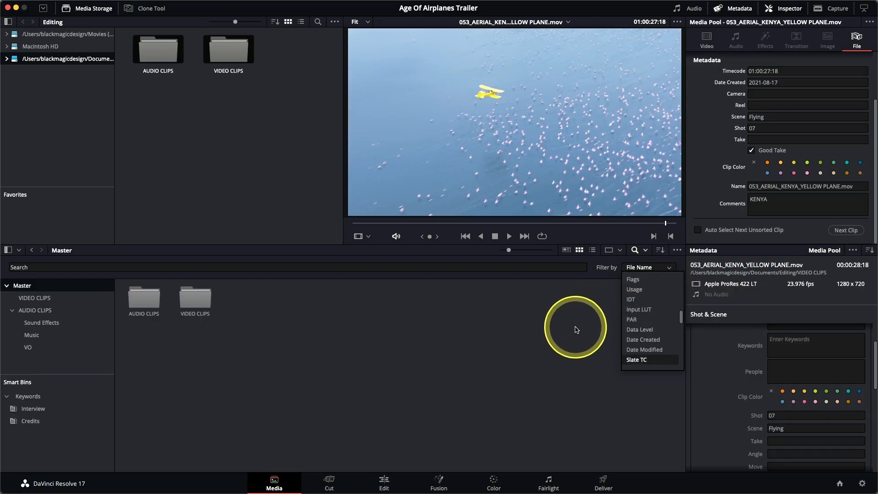
{"action": "key", "text": "s"}
{"action": "key", "text": "s"}
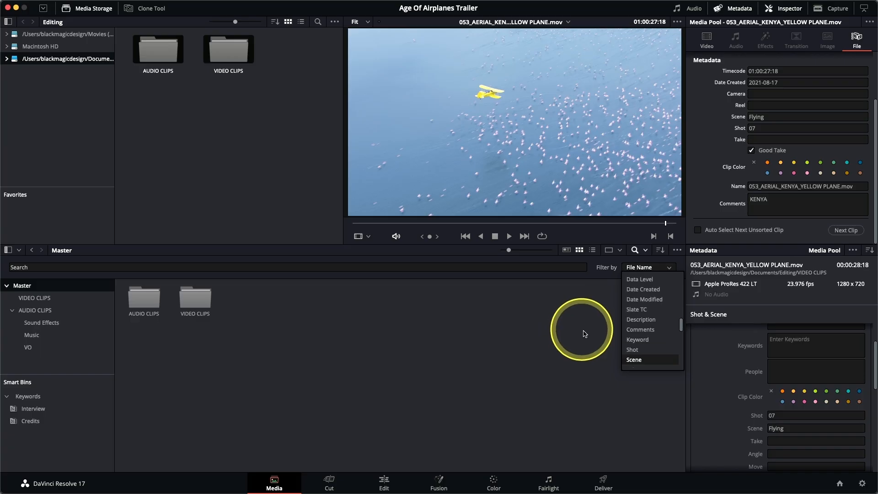
{"action": "left_click", "coordinate": [640, 363]}
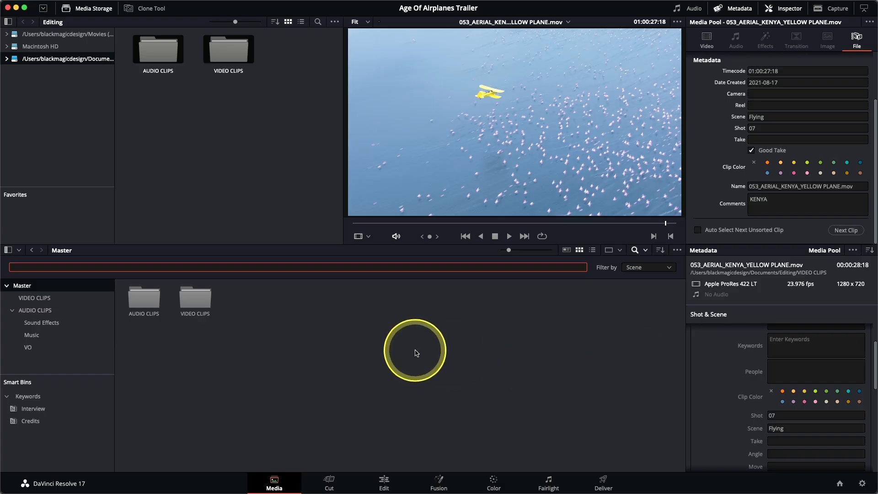
{"action": "type", "text": "sfo"}
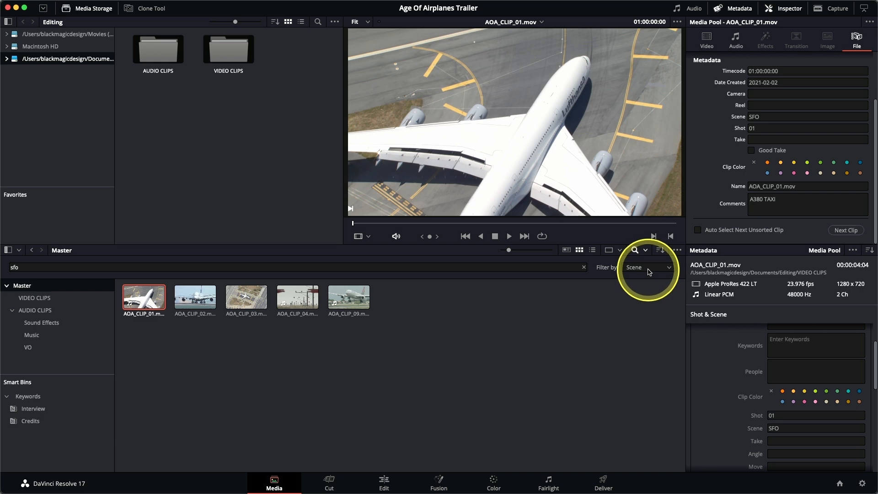
Filter the search by Comments and search for kenya, then clear and close the Media Pool search
{"action": "left_click", "coordinate": [648, 270]}
{"action": "type", "text": "c"}
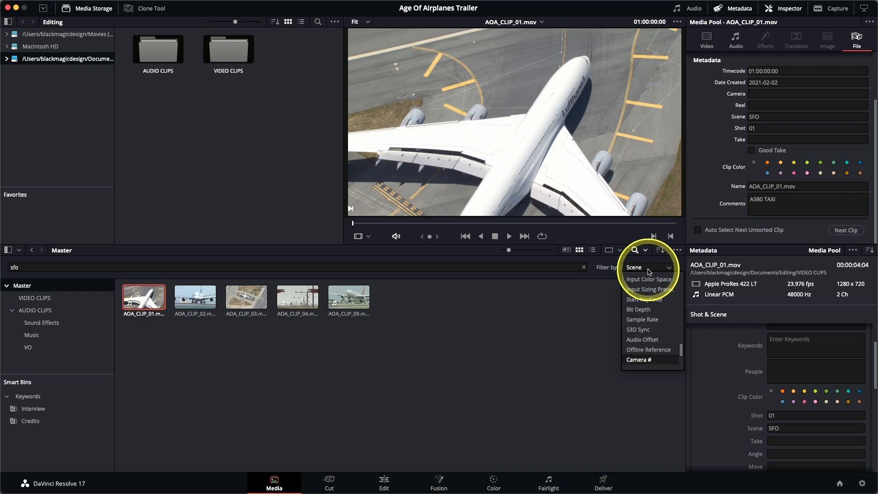
{"action": "type", "text": "lip c"}
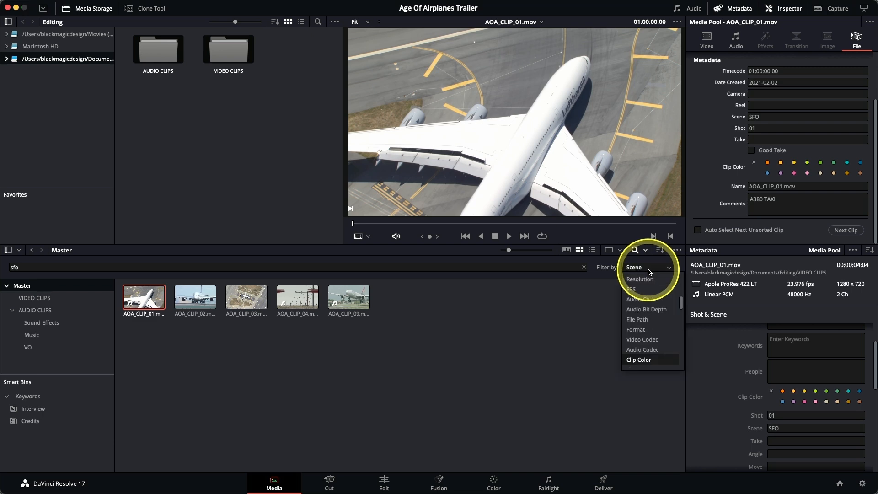
{"action": "left_click", "coordinate": [643, 365]}
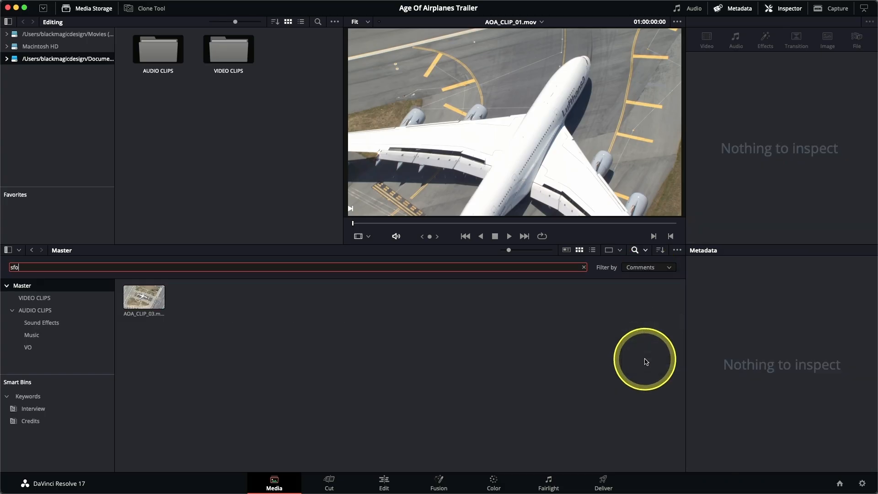
{"action": "double_click", "coordinate": [19, 268]}
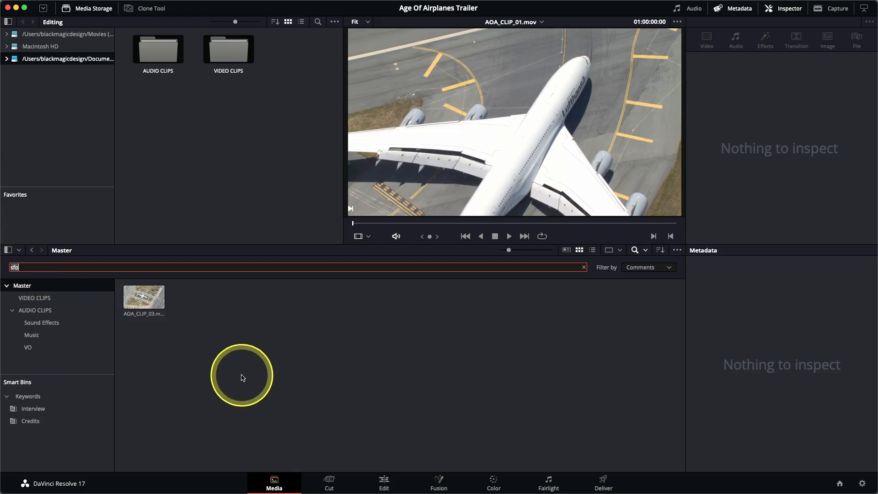
{"action": "type", "text": "kenya"}
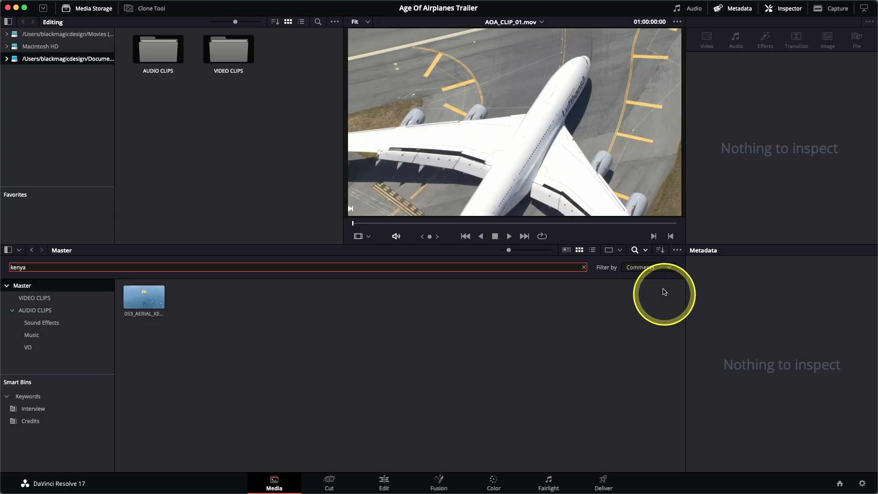
{"action": "left_click", "coordinate": [584, 267]}
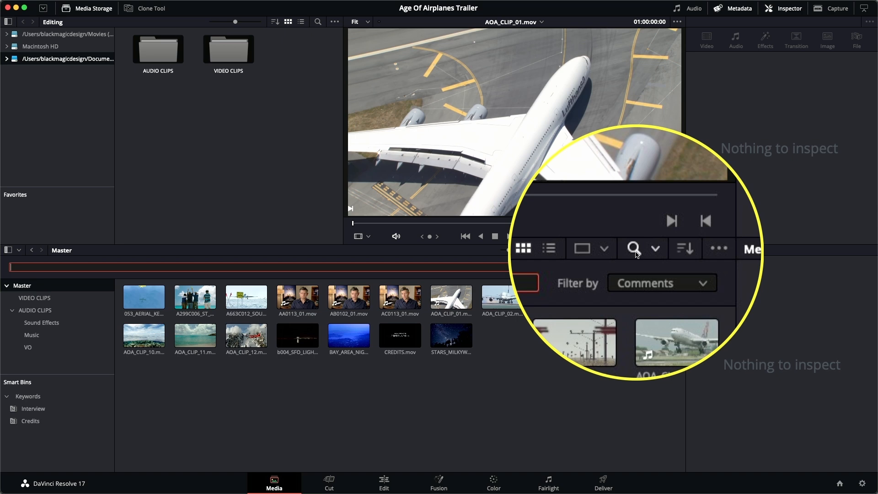
{"action": "left_click", "coordinate": [635, 251]}
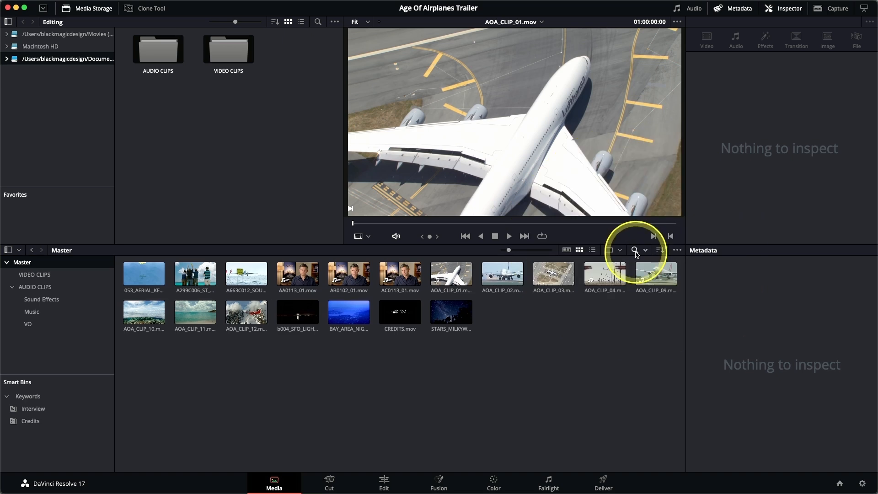
Enable automatic smart bins for scene metadata in the user Editing preferences and save them
{"action": "left_click", "coordinate": [44, 4]}
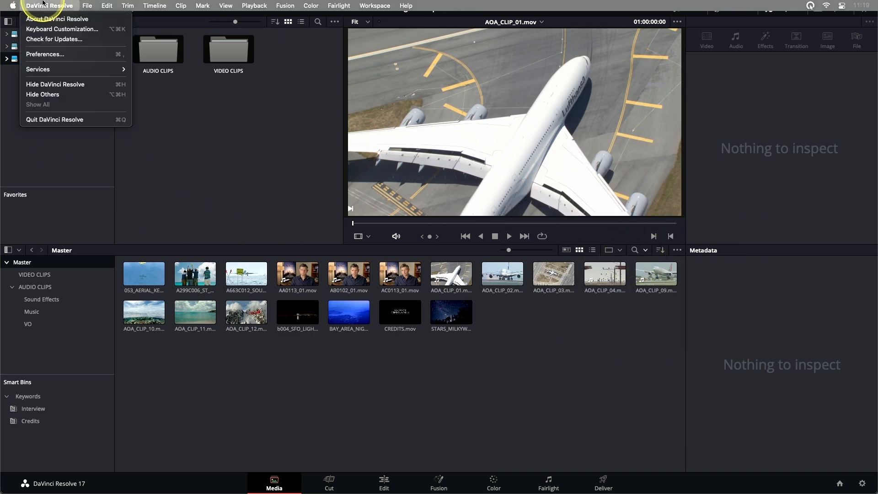
{"action": "left_click", "coordinate": [48, 54]}
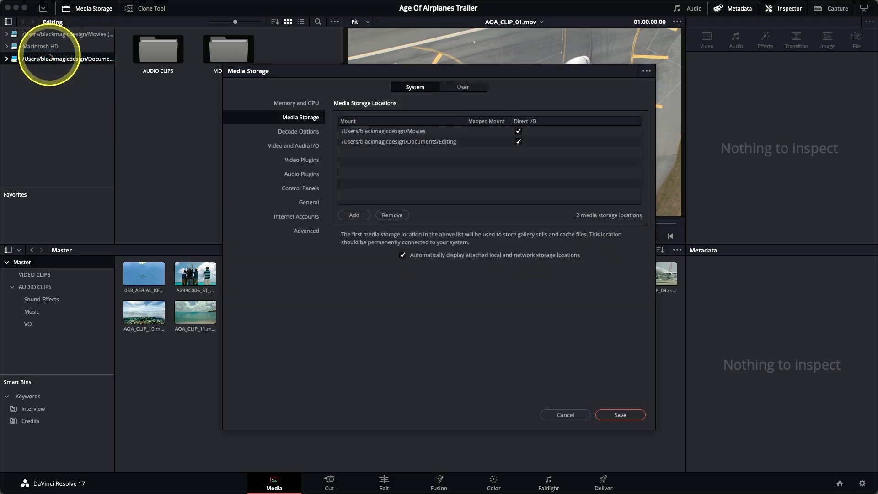
{"action": "left_click", "coordinate": [475, 88]}
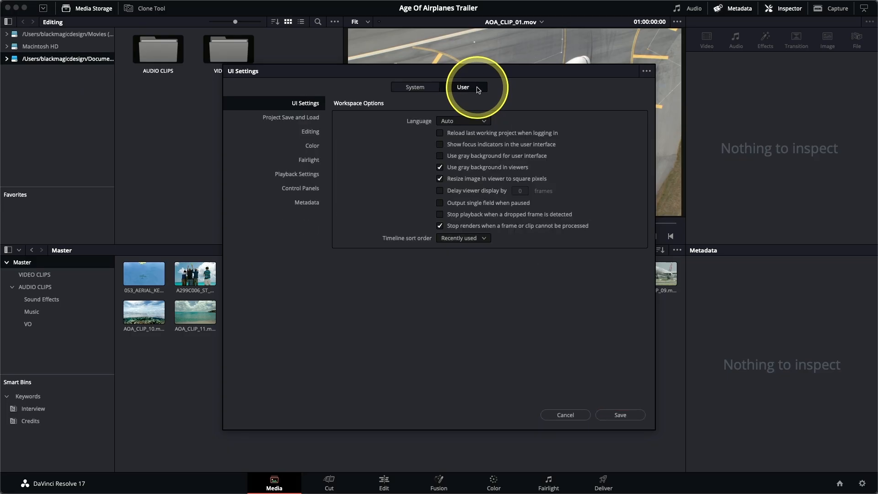
{"action": "left_click", "coordinate": [307, 133]}
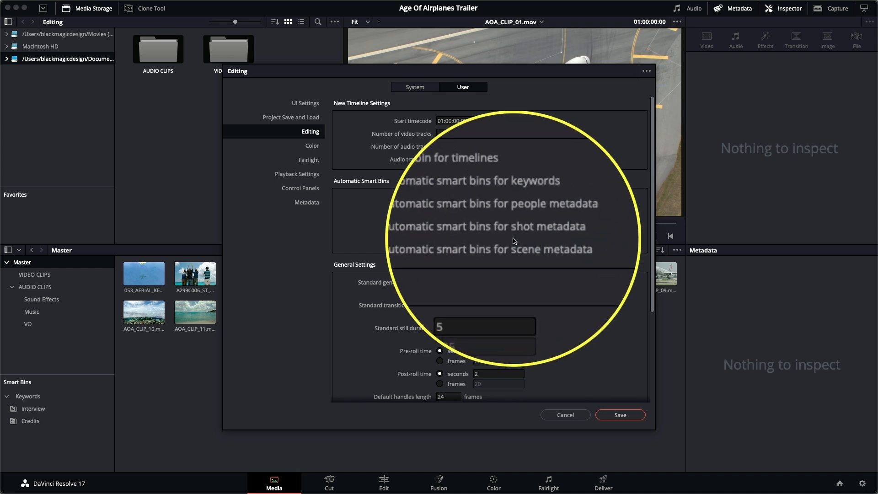
{"action": "left_click", "coordinate": [439, 245]}
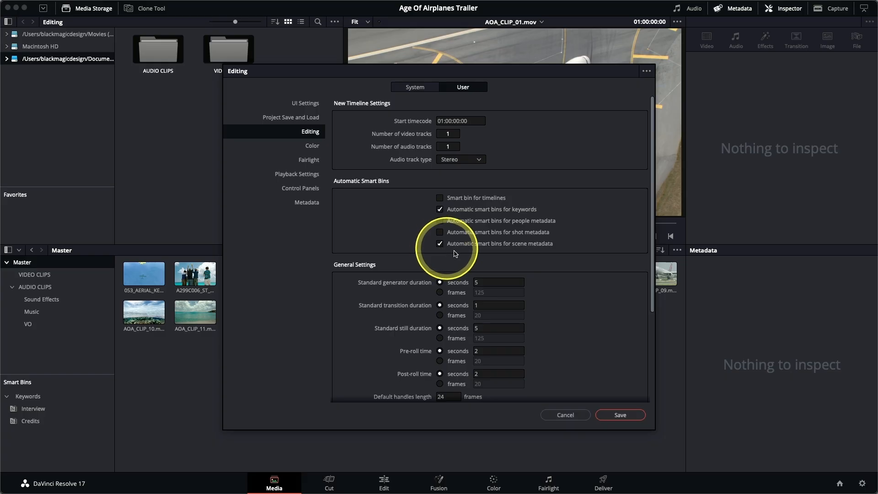
{"action": "left_click", "coordinate": [620, 415]}
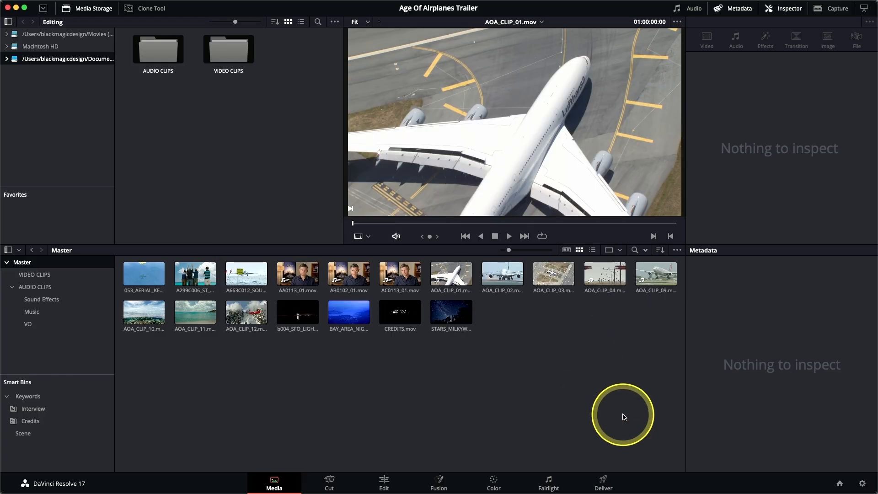
Expand the Scene smart bins, enlarge the Smart Bins area and view the contents of the Flying smart bin
{"action": "left_click", "coordinate": [12, 437]}
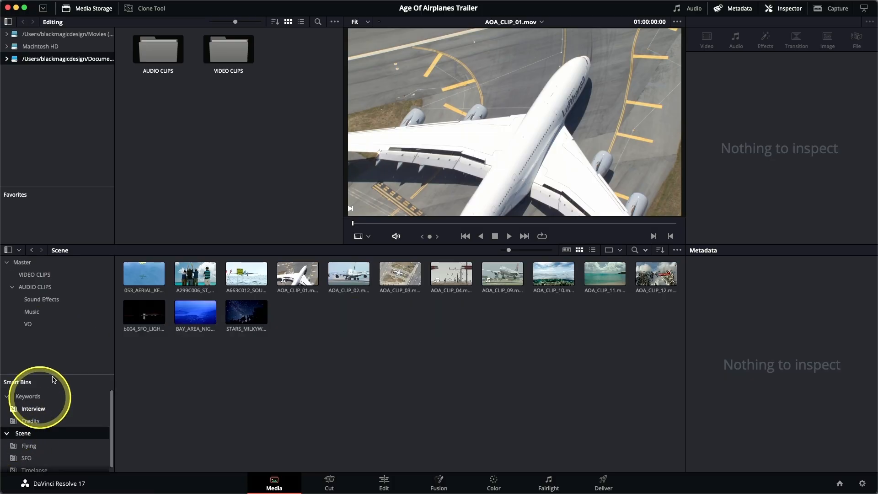
{"action": "left_click_drag", "start_coordinate": [61, 374], "coordinate": [64, 349]}
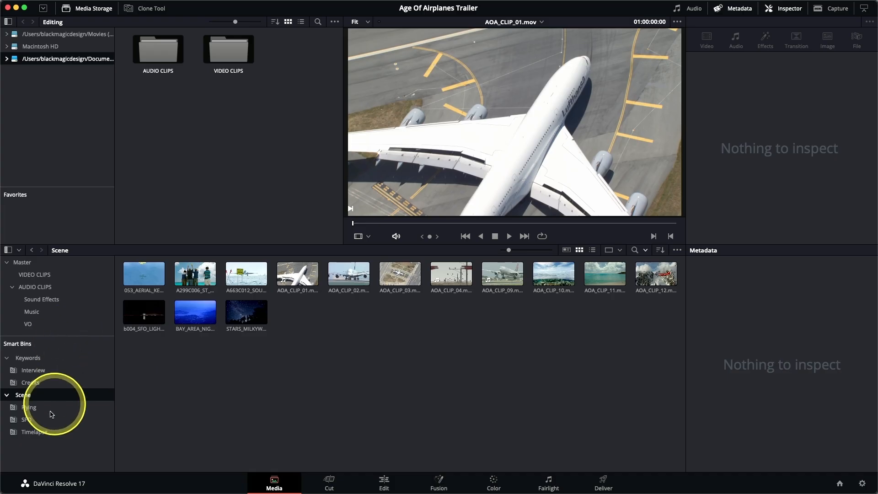
{"action": "left_click", "coordinate": [20, 409]}
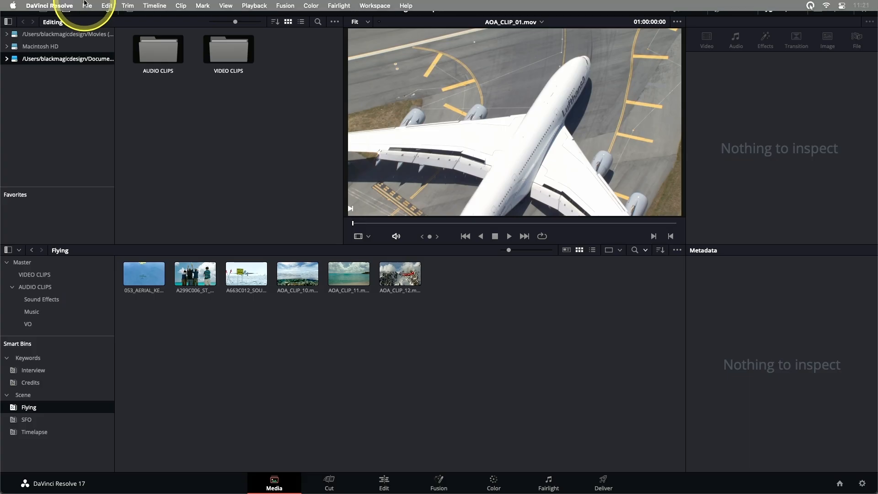
Start a new custom smart bin and name it B-Roll
{"action": "left_click", "coordinate": [86, 5]}
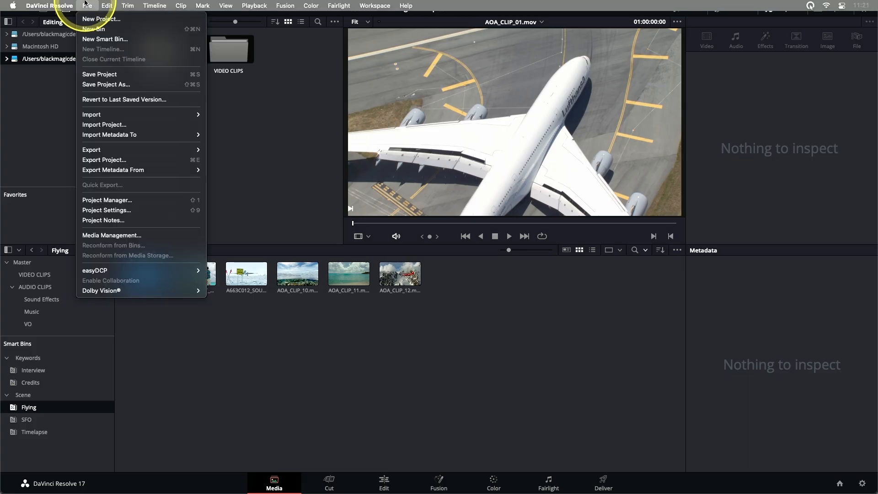
{"action": "left_click", "coordinate": [109, 43]}
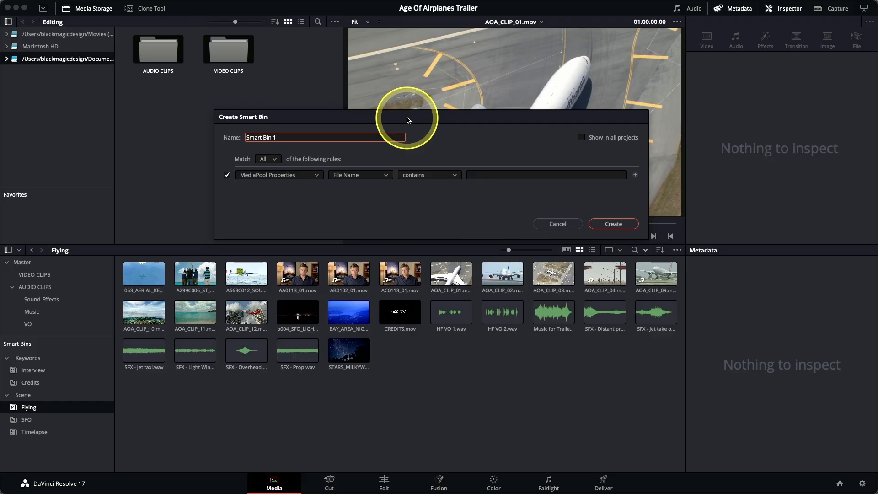
{"action": "left_click_drag", "start_coordinate": [281, 136], "coordinate": [231, 123]}
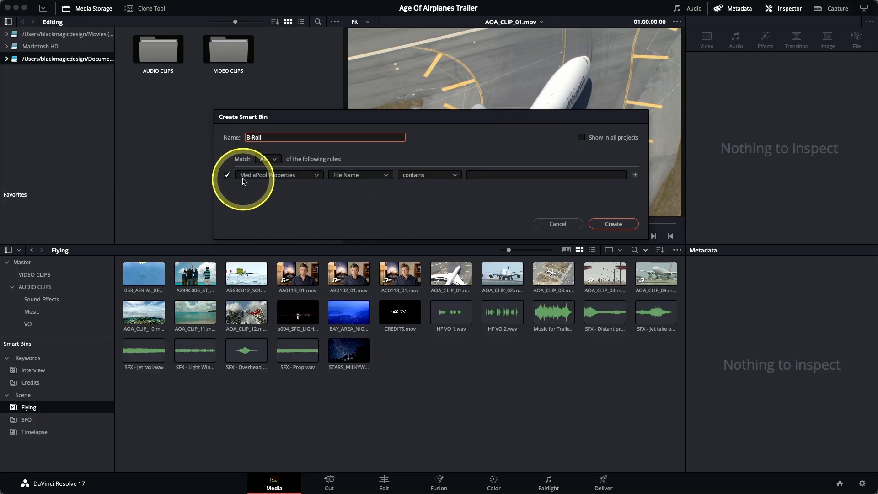
Set the first B-Roll smart bin rule to MediaPool Properties, Keywords, does not contain Interview
{"action": "left_click", "coordinate": [352, 178]}
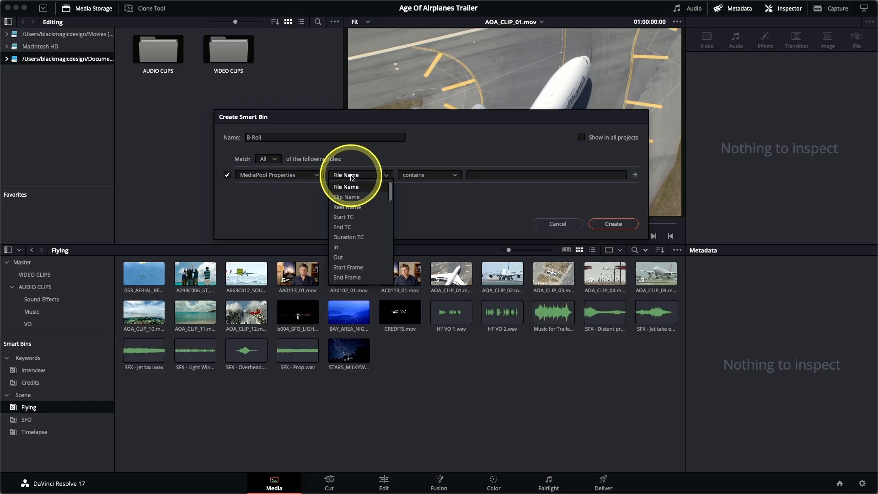
{"action": "key", "text": "k"}
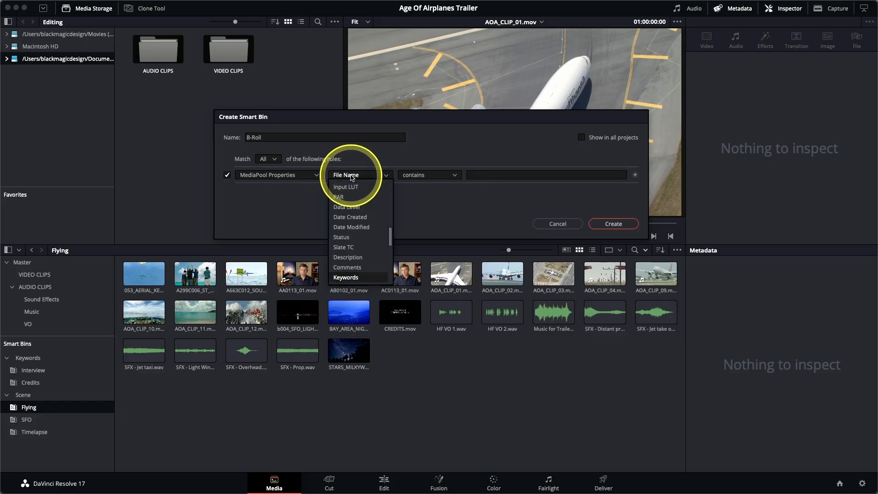
{"action": "left_click", "coordinate": [352, 277]}
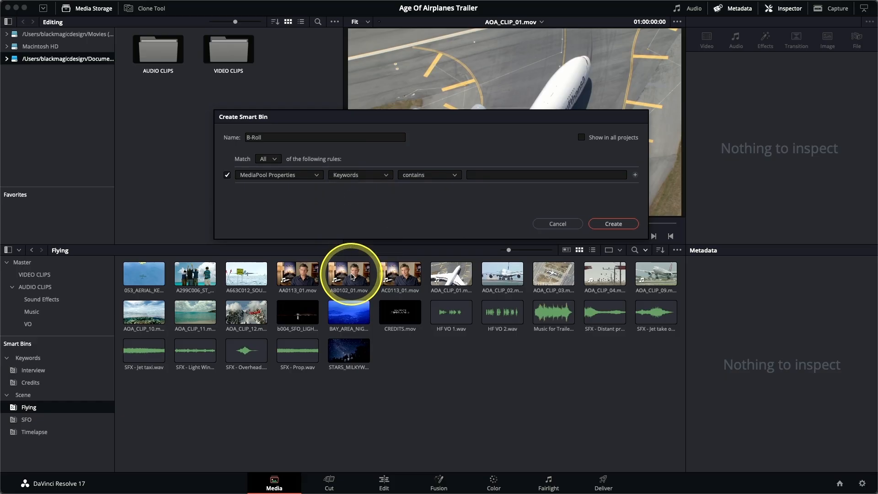
{"action": "left_click", "coordinate": [420, 177]}
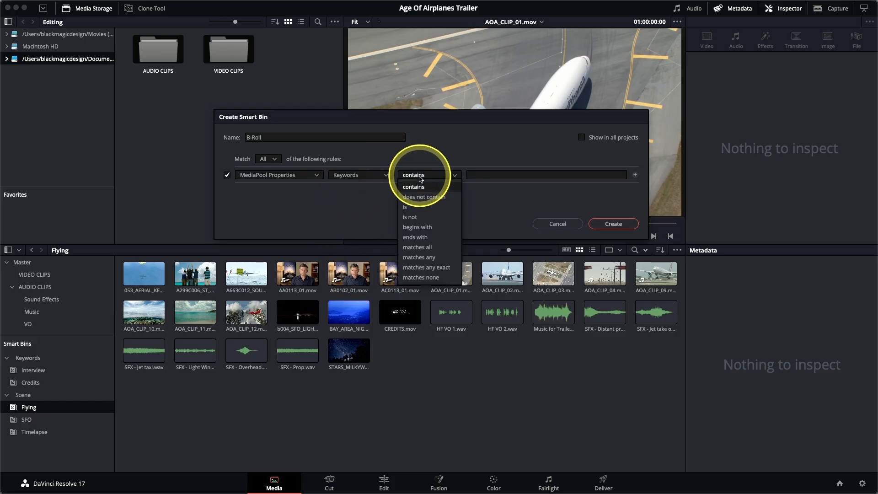
{"action": "left_click", "coordinate": [421, 200]}
{"action": "left_click", "coordinate": [483, 173]}
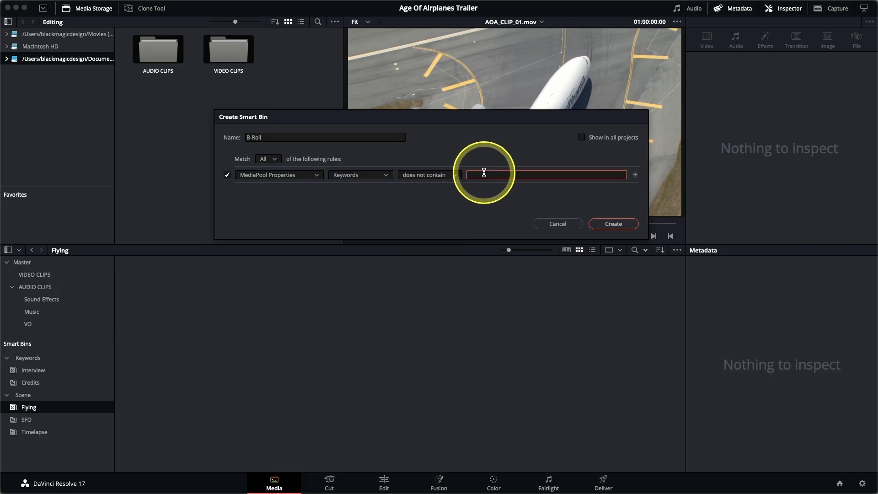
{"action": "type", "text": "Interview"}
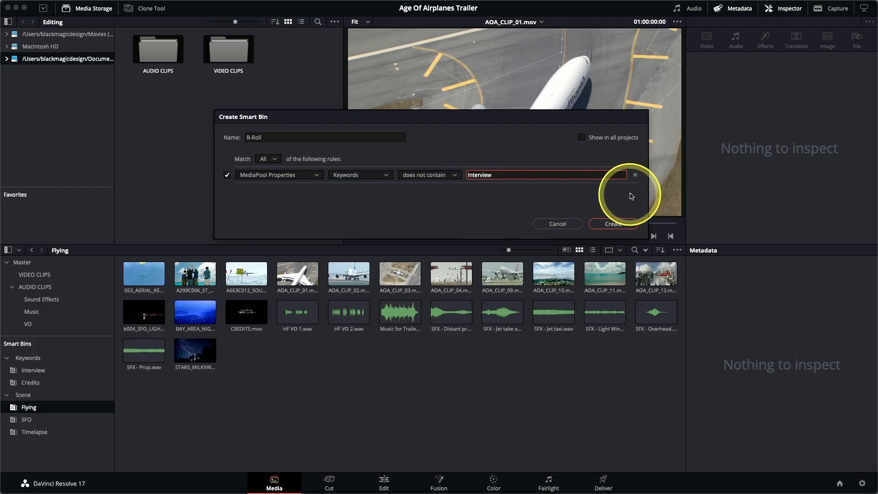
Add a second rule to the smart bin so that Keywords does not contain Credits
{"action": "left_click", "coordinate": [636, 175]}
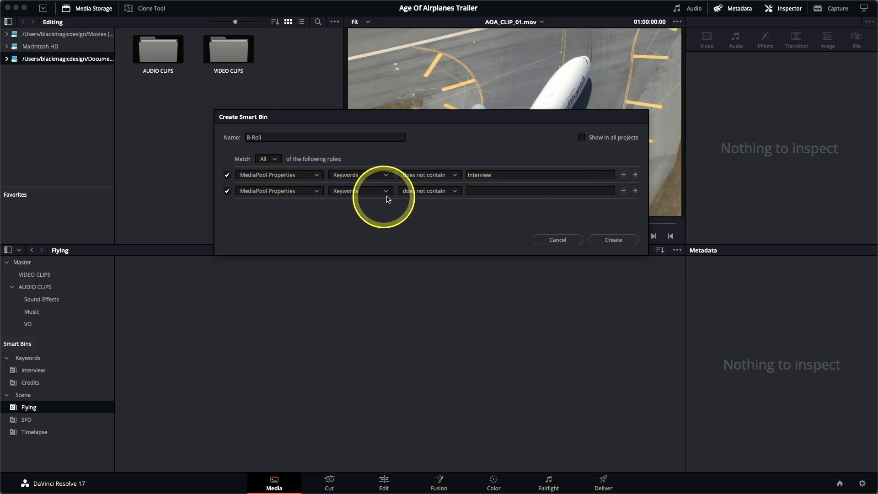
{"action": "left_click", "coordinate": [469, 191]}
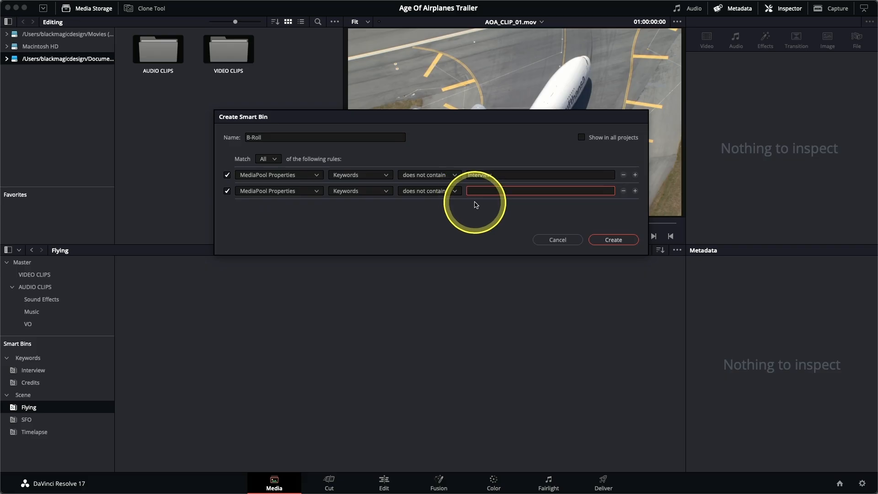
{"action": "type", "text": "Credits"}
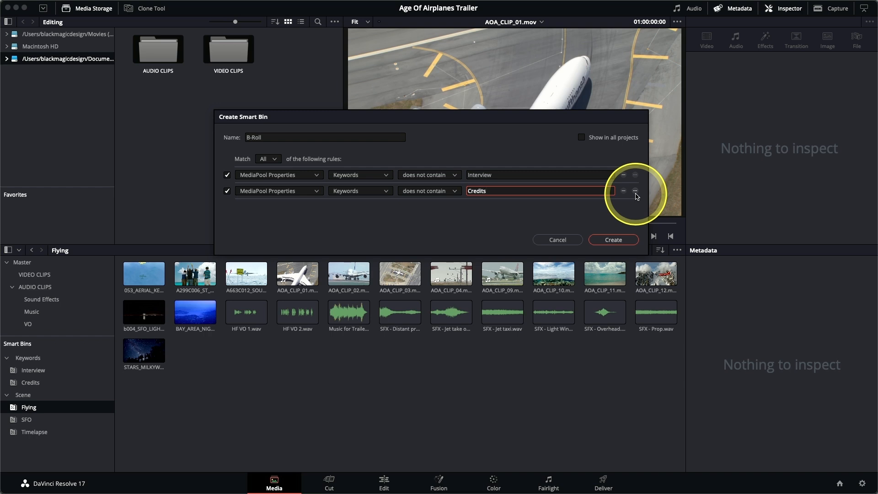
Add a nested group matching Any of its rules, with the rule Clip Type is Video
{"action": "left_click", "coordinate": [635, 191], "text": "alt"}
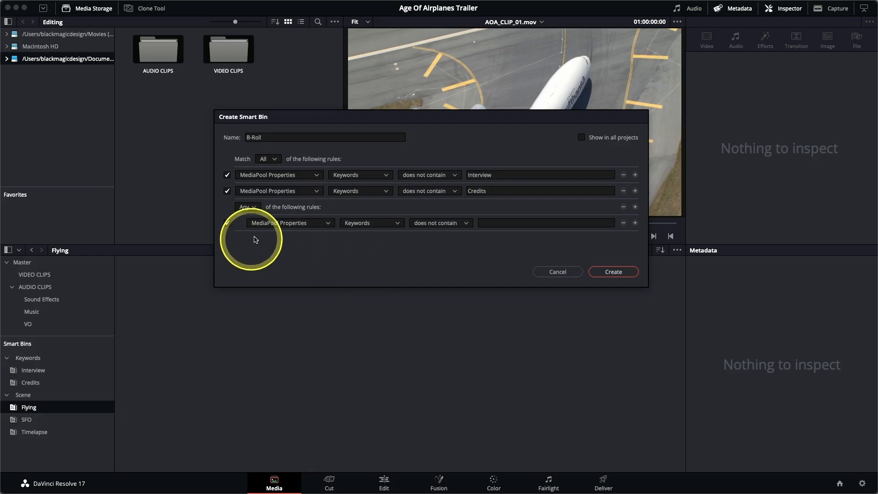
{"action": "left_click", "coordinate": [362, 228]}
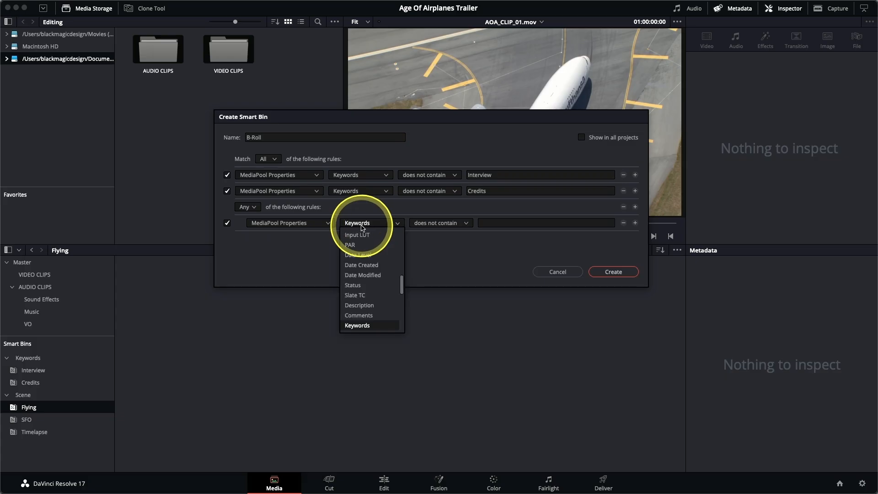
{"action": "key", "text": "c"}
{"action": "key", "text": "c"}
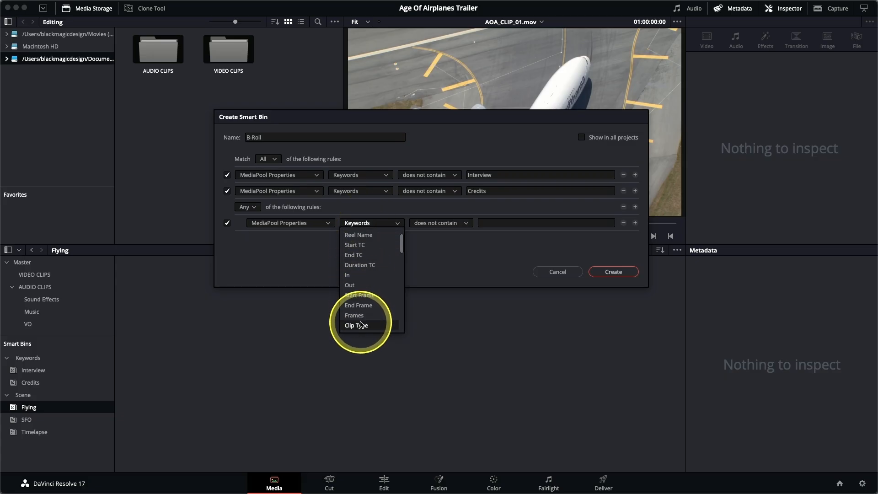
{"action": "left_click", "coordinate": [361, 325]}
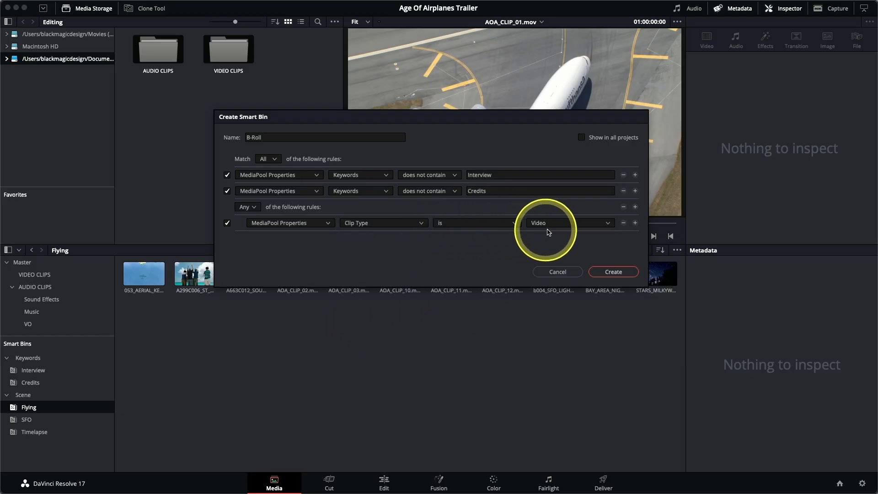
Add the rule Clip Type is Video + Audio to the nested Any group and create the B-Roll smart bin
{"action": "left_click_drag", "start_coordinate": [453, 122], "coordinate": [447, 79]}
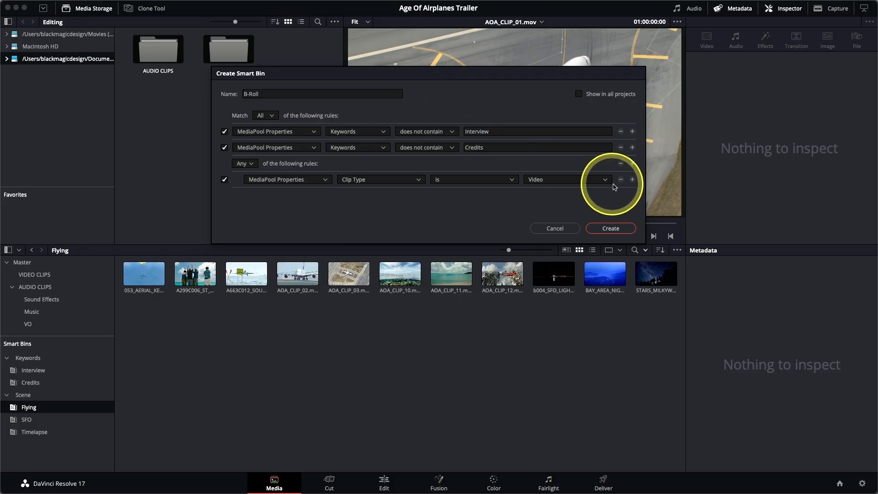
{"action": "left_click", "coordinate": [632, 180]}
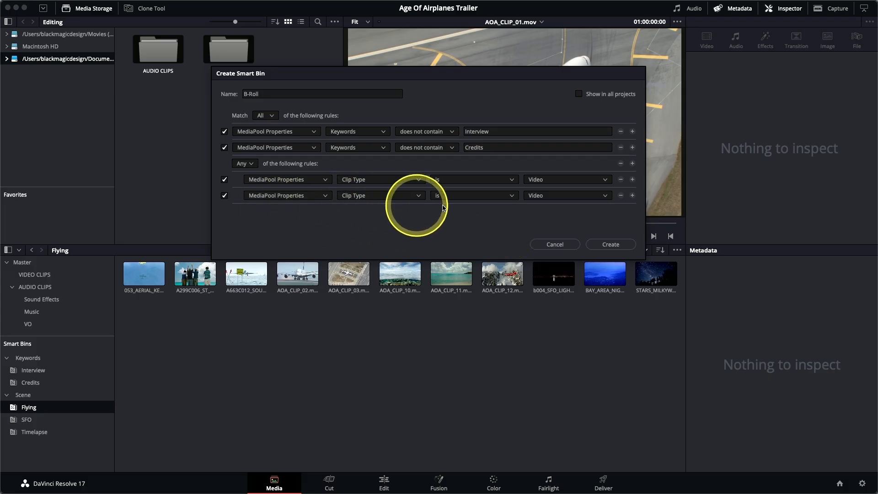
{"action": "left_click", "coordinate": [541, 196]}
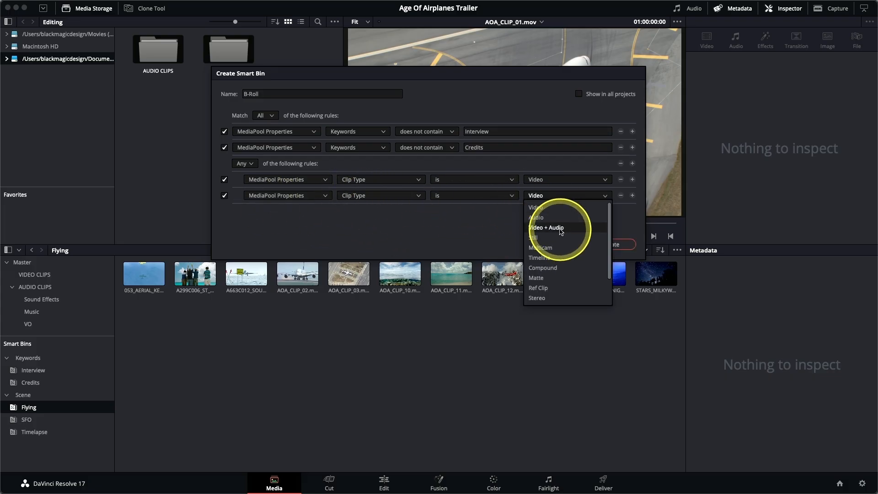
{"action": "left_click", "coordinate": [561, 228]}
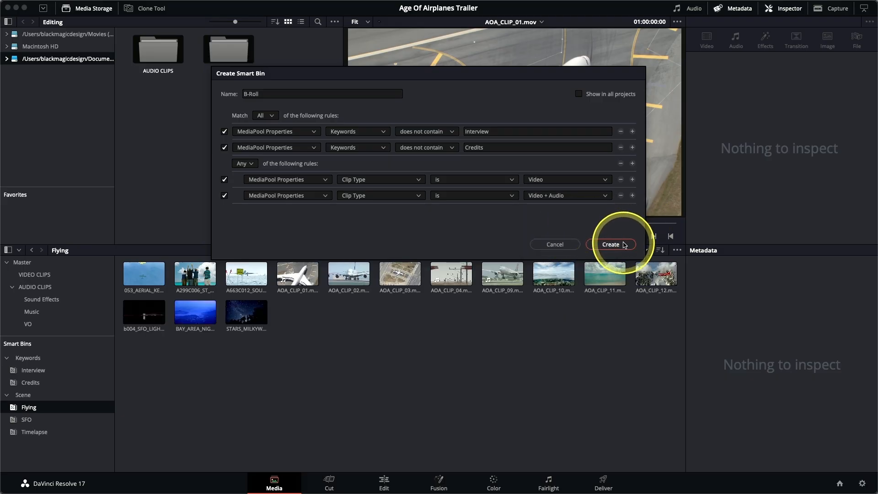
{"action": "left_click", "coordinate": [624, 245]}
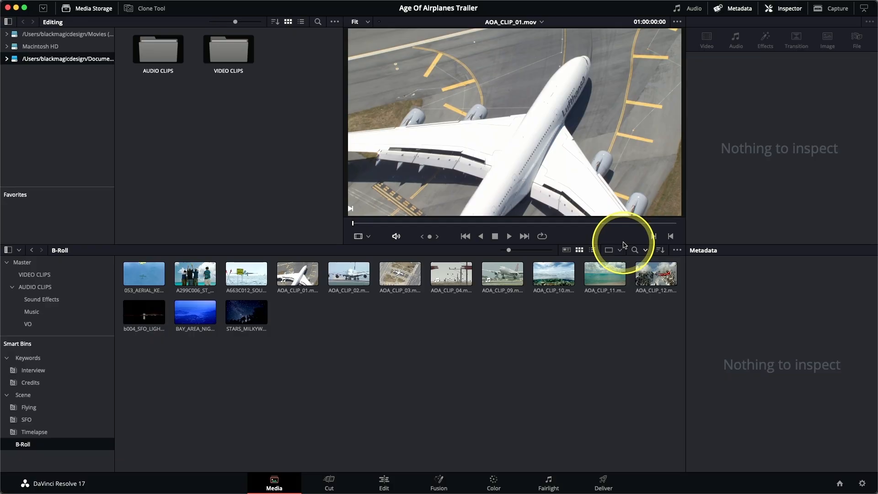
{"action": "double_click", "coordinate": [13, 447]}
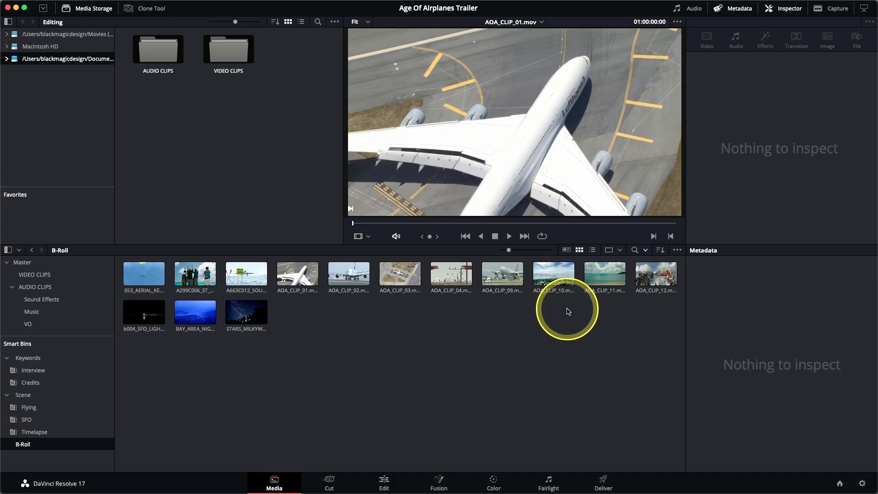
In the Clip Attributes of all B-Roll clips, set the clip name to AOA_ followed by the Shot metadata variable
{"action": "left_click_drag", "start_coordinate": [651, 369], "coordinate": [150, 256]}
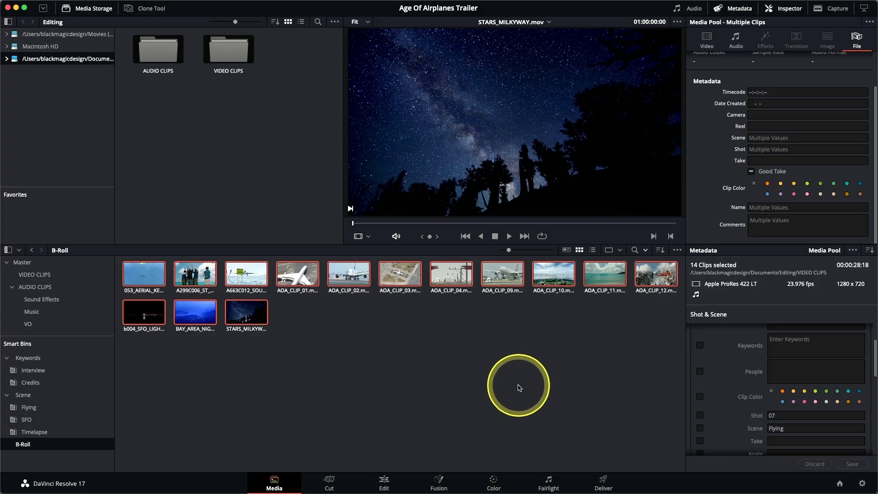
{"action": "right_click", "coordinate": [344, 273]}
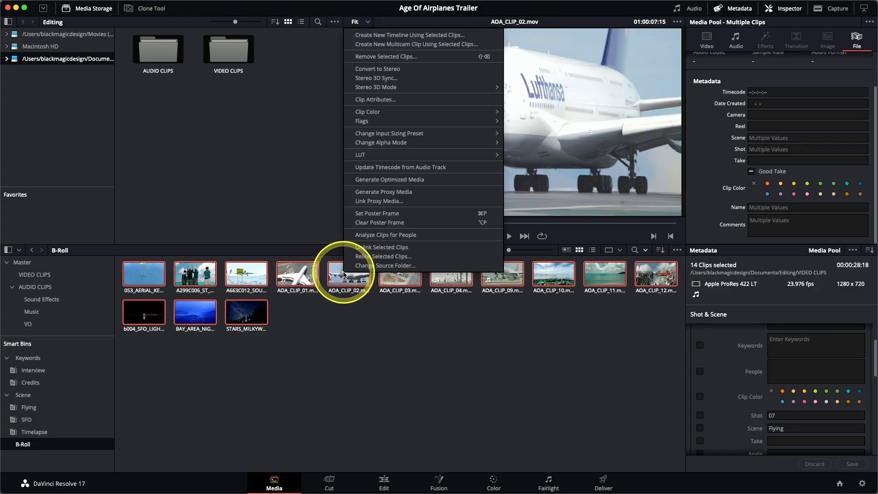
{"action": "left_click", "coordinate": [376, 100]}
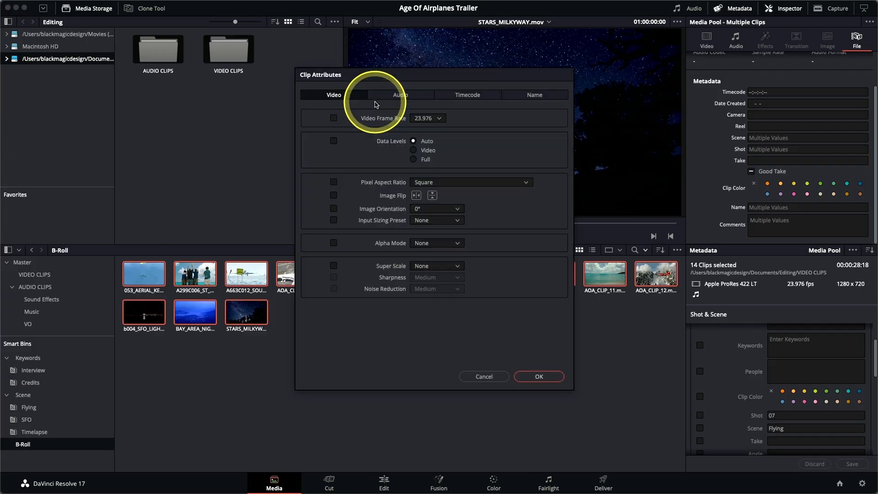
{"action": "left_click", "coordinate": [539, 96]}
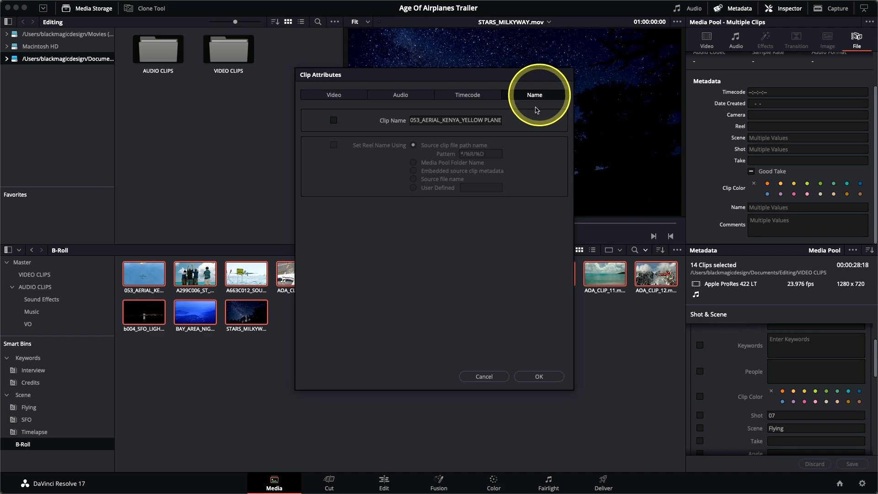
{"action": "left_click_drag", "start_coordinate": [411, 120], "coordinate": [544, 173]}
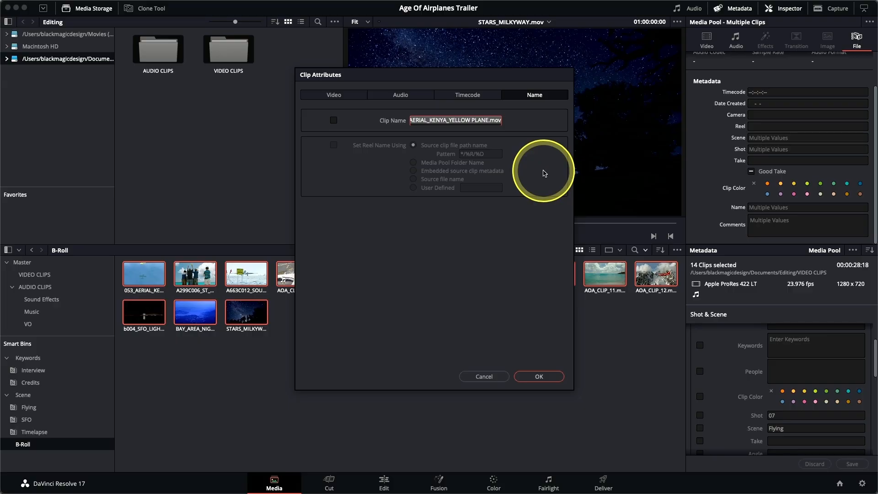
{"action": "type", "text": "AOA_"}
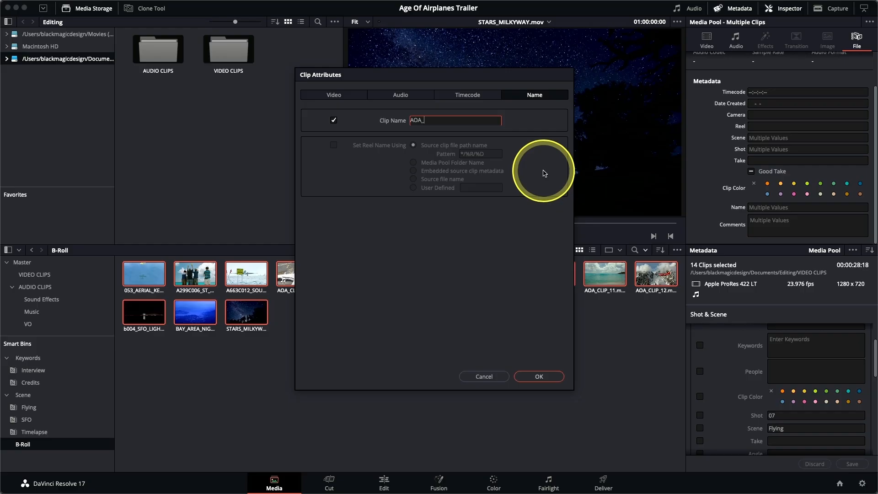
{"action": "type", "text": "%"}
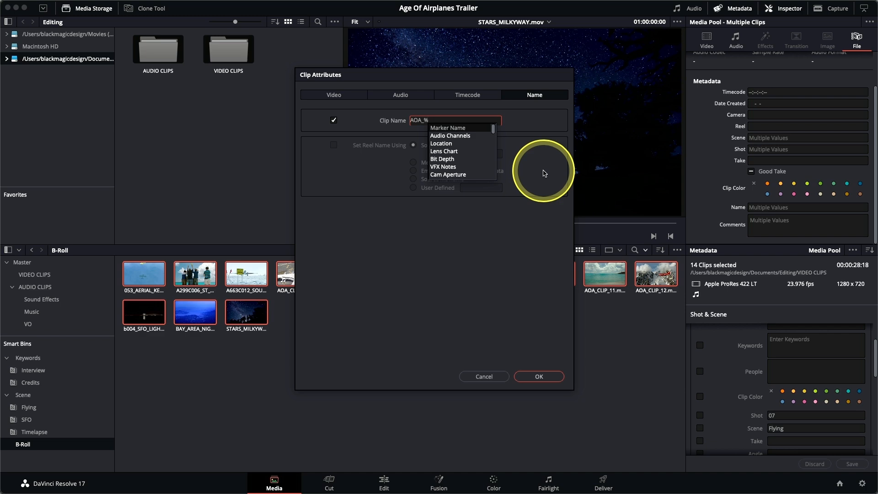
{"action": "type", "text": "sh"}
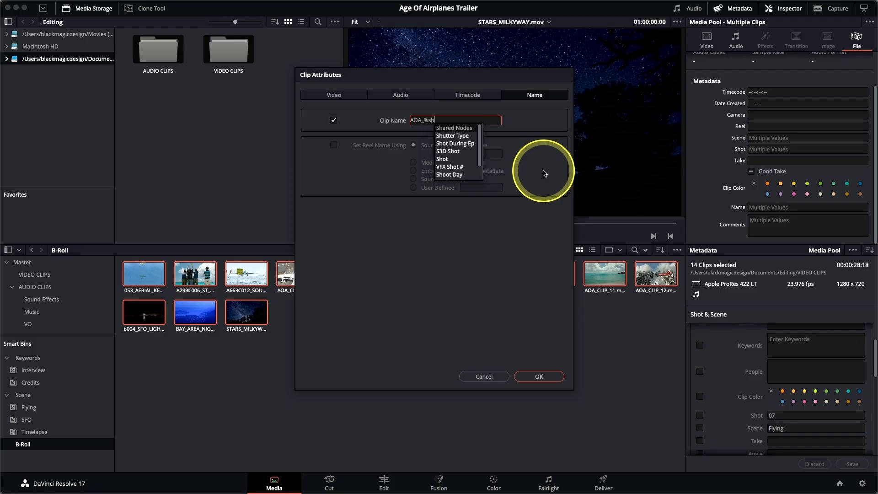
{"action": "type", "text": "ot"}
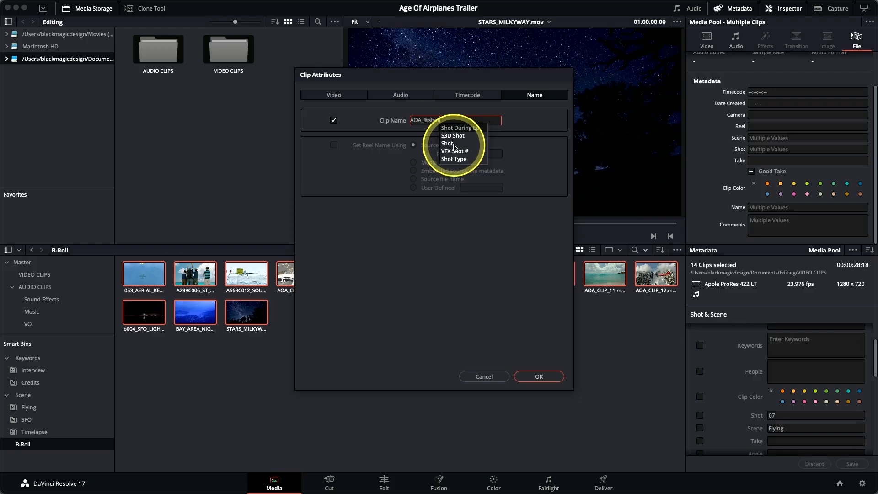
{"action": "left_click", "coordinate": [455, 145]}
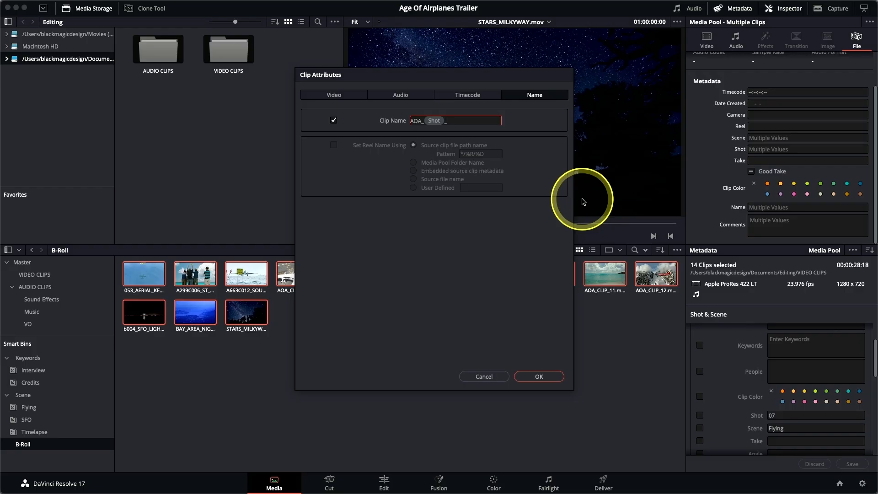
Append an underscore and the Comments metadata variable to the clip name and apply it to the selected clips
{"action": "type", "text": "%commen"}
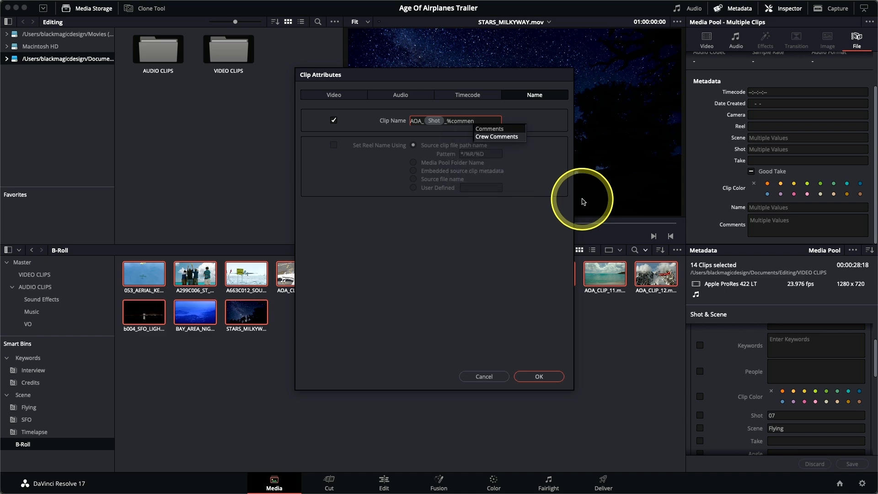
{"action": "left_click", "coordinate": [502, 129]}
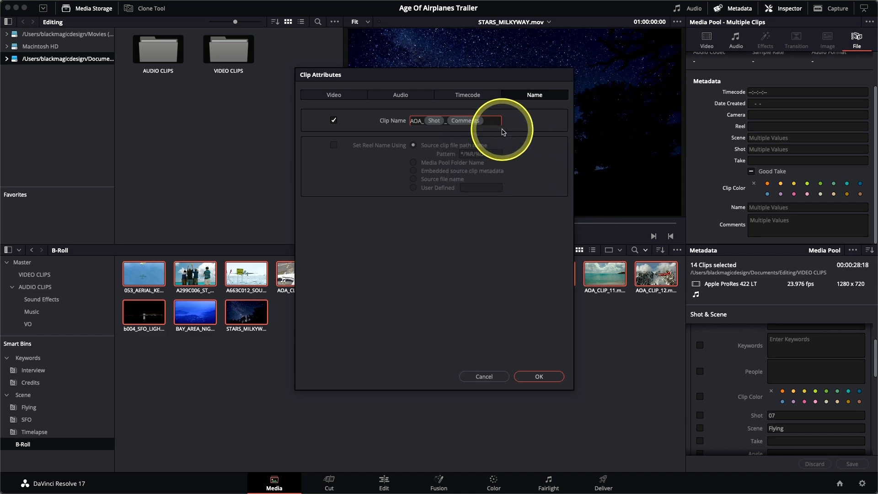
{"action": "left_click", "coordinate": [540, 377]}
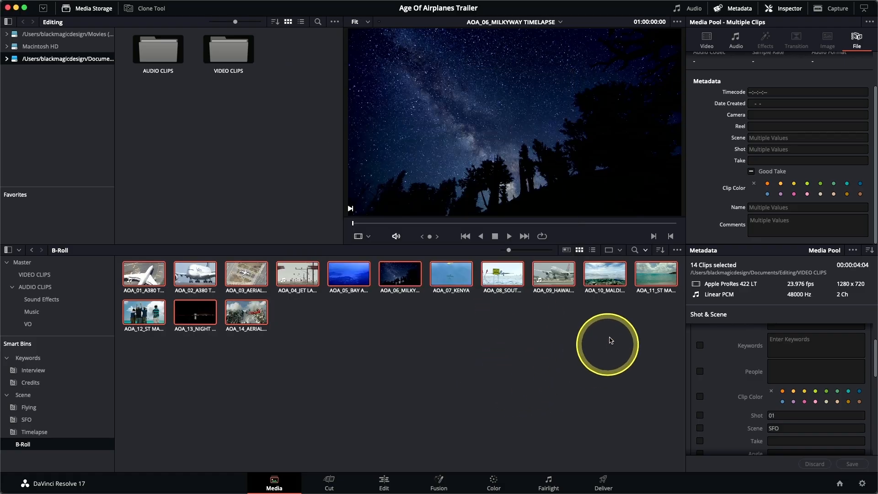
In the Clip Attributes of all clips in the Interview smart bin, set the clip name to INT_ followed by the Shot metadata variable
{"action": "left_click_drag", "start_coordinate": [509, 250], "coordinate": [519, 250]}
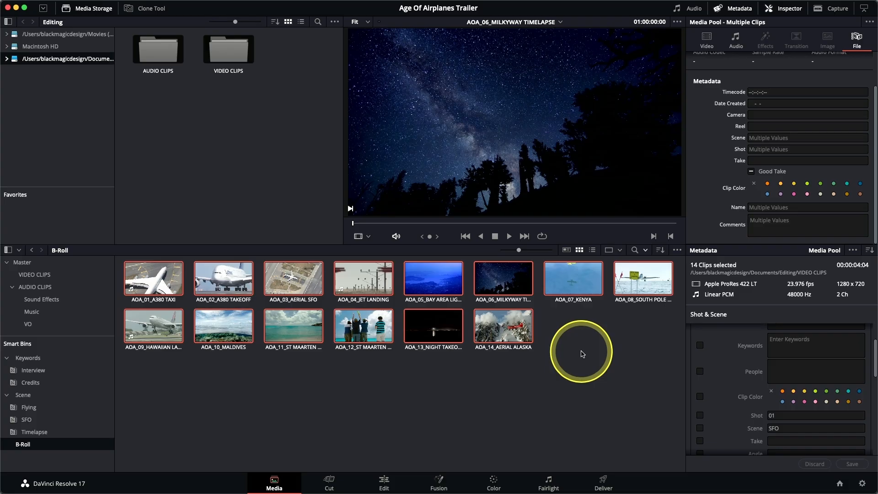
{"action": "left_click", "coordinate": [41, 371]}
{"action": "left_click_drag", "start_coordinate": [382, 356], "coordinate": [131, 275]}
{"action": "left_click", "coordinate": [447, 359]}
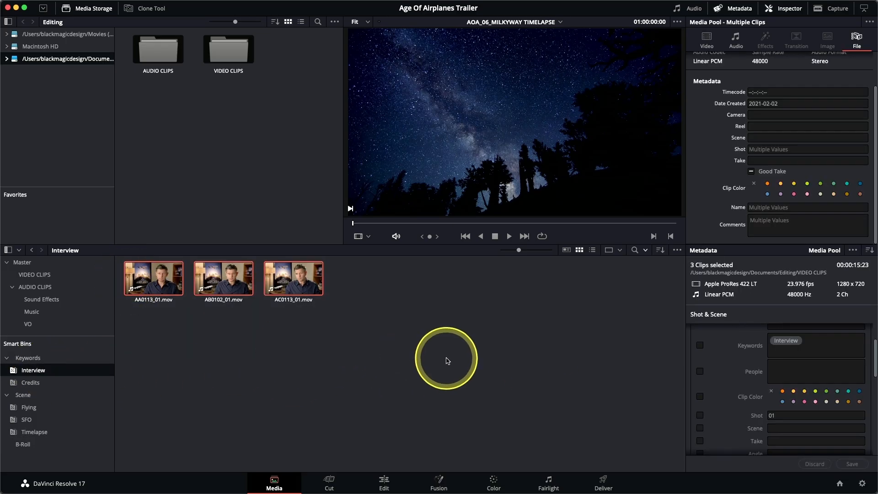
{"action": "right_click", "coordinate": [292, 288]}
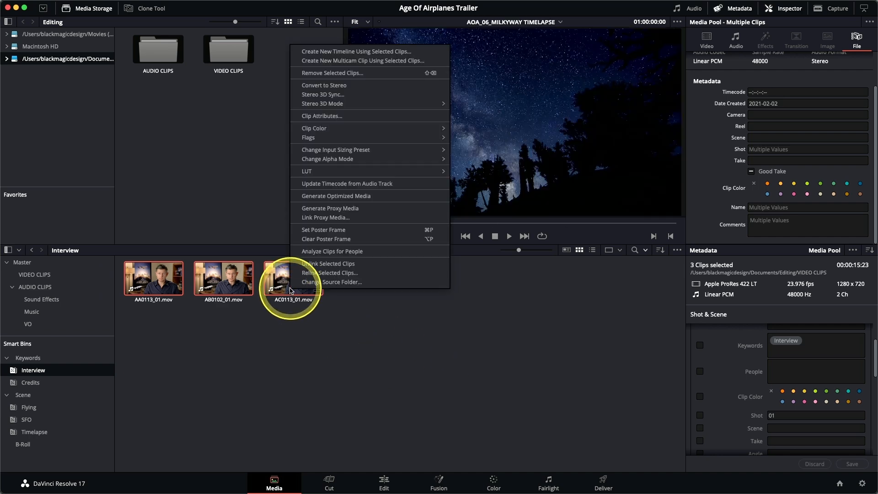
{"action": "left_click", "coordinate": [319, 117]}
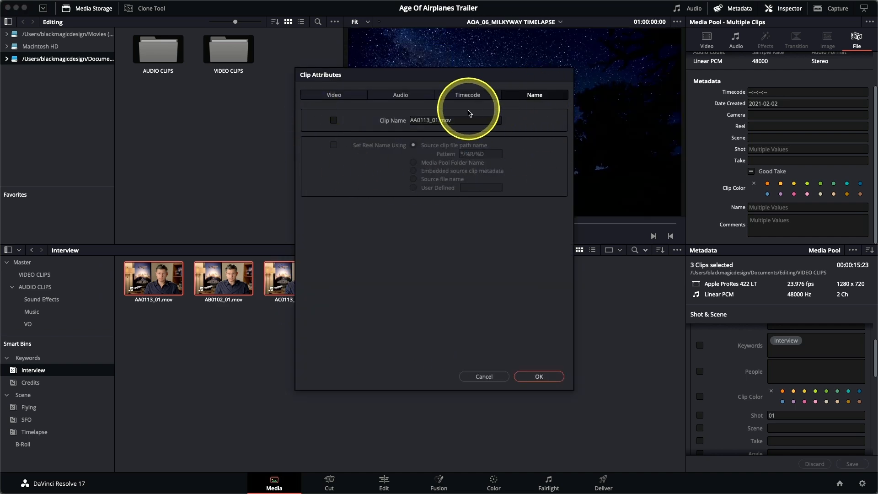
{"action": "left_click", "coordinate": [411, 120]}
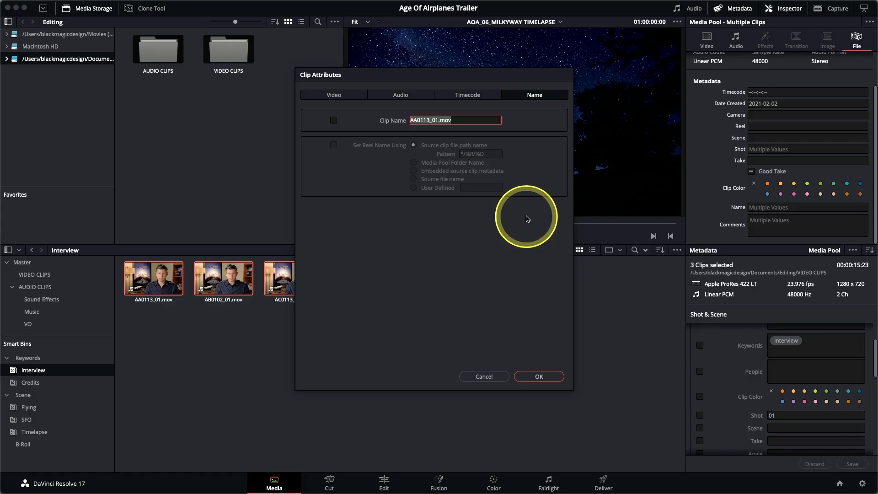
{"action": "type", "text": "INT_%shot"}
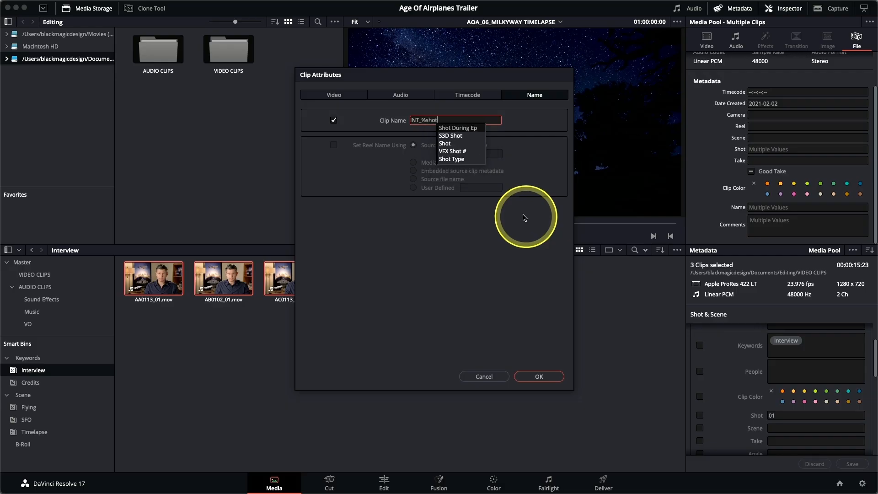
{"action": "left_click", "coordinate": [467, 143]}
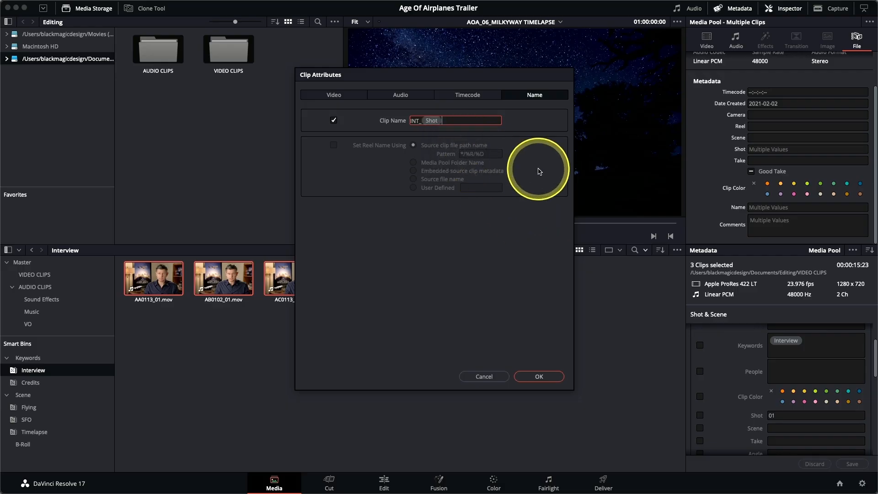
Append an underscore and the Comments metadata variable to the interview clip names, apply it, and enlarge the clip thumbnails
{"action": "type", "text": "_%Comments"}
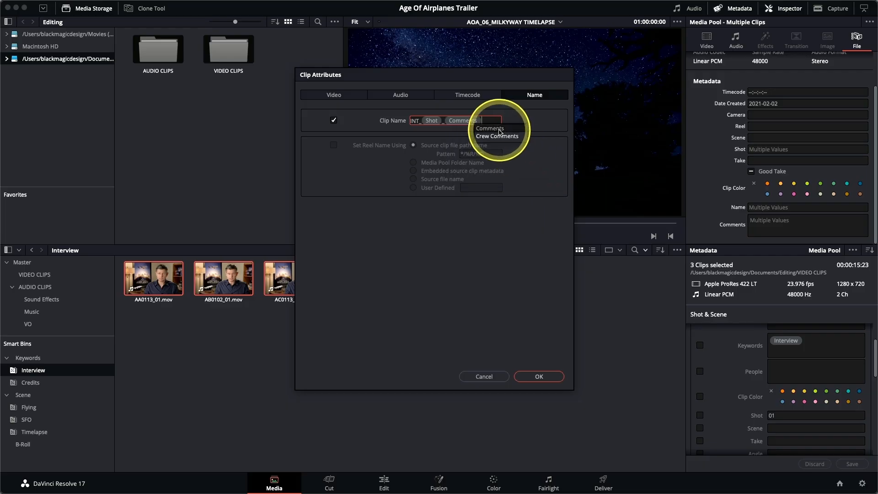
{"action": "left_click", "coordinate": [491, 128]}
{"action": "left_click", "coordinate": [538, 377]}
{"action": "left_click_drag", "start_coordinate": [519, 251], "coordinate": [539, 251]}
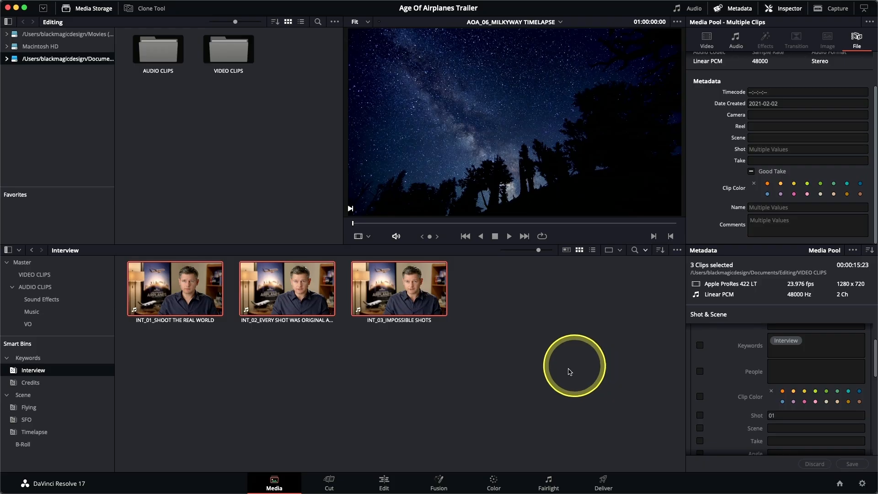
On the Edit page, make more room for the smart bins list and add a bin named TIMELINES to the Master bin
{"action": "left_click", "coordinate": [384, 485]}
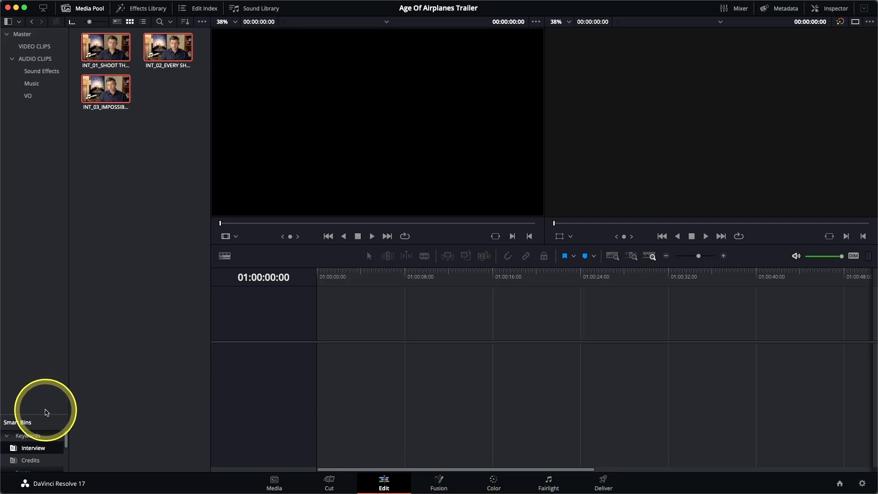
{"action": "left_click_drag", "start_coordinate": [45, 414], "coordinate": [49, 268]}
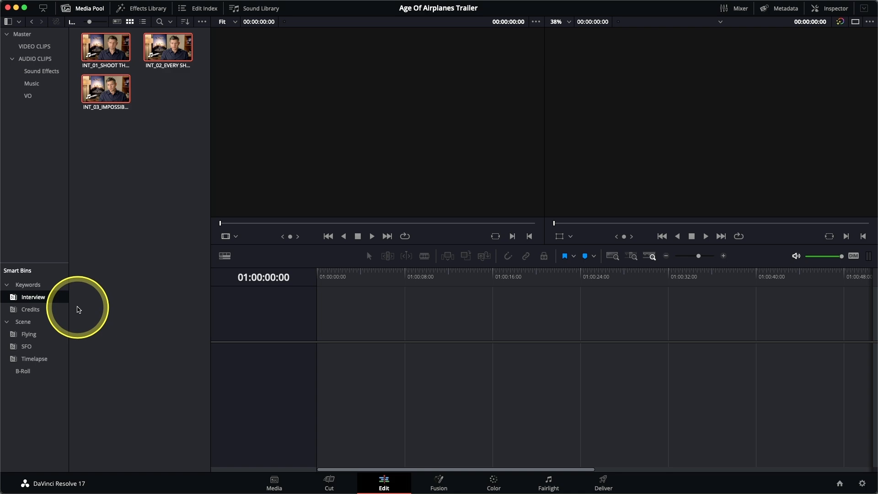
{"action": "left_click", "coordinate": [33, 37]}
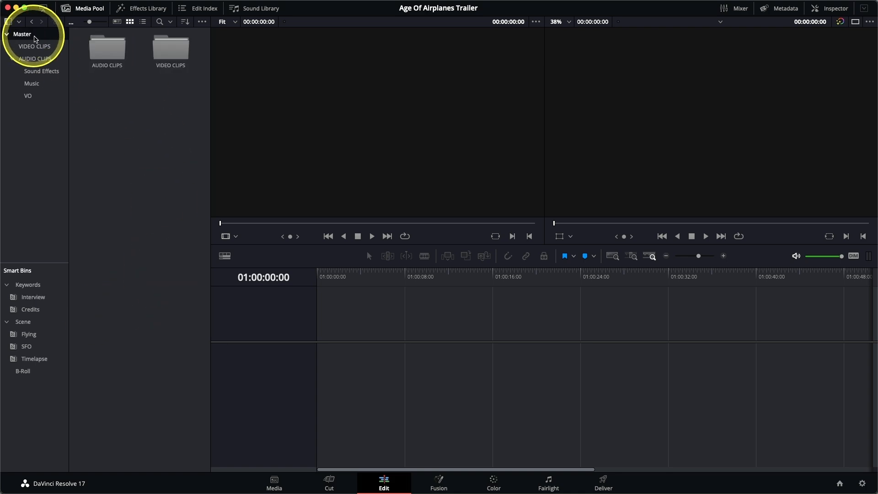
{"action": "left_click", "coordinate": [87, 5]}
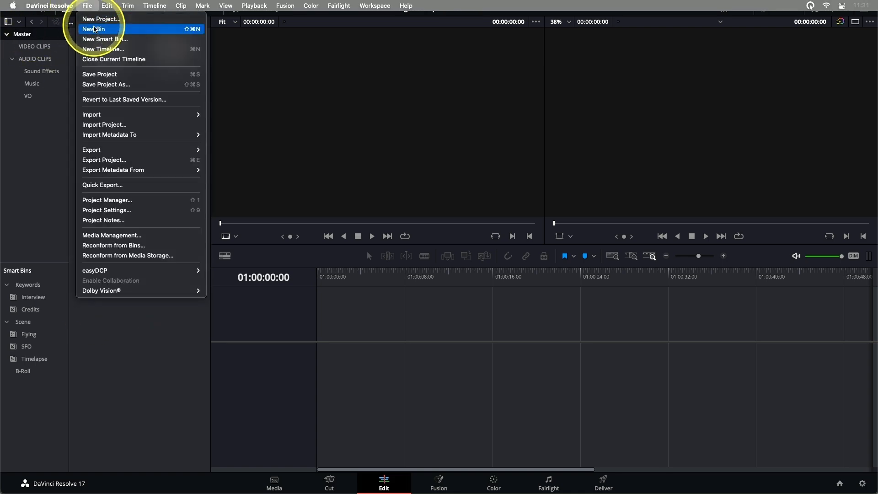
{"action": "left_click", "coordinate": [95, 30]}
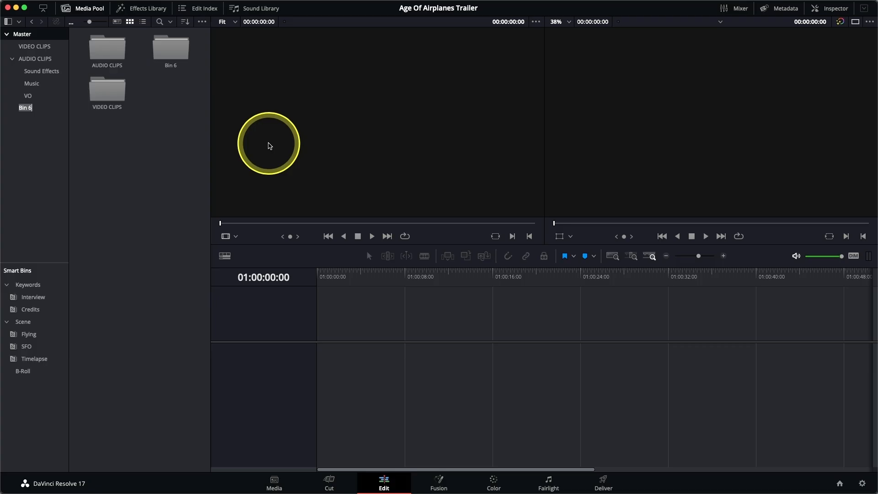
{"action": "key", "text": "Return"}
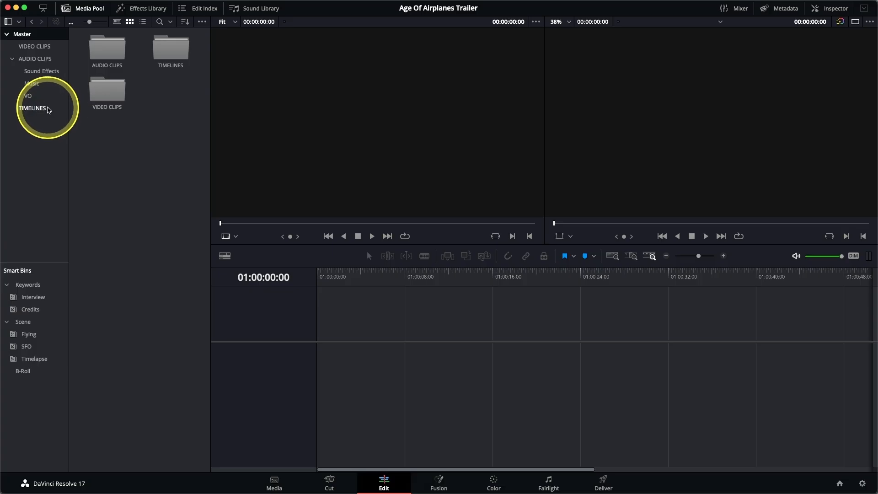
Set up a new timeline named AOA Trailer v1 in the TIMELINES bin
{"action": "left_click", "coordinate": [47, 109]}
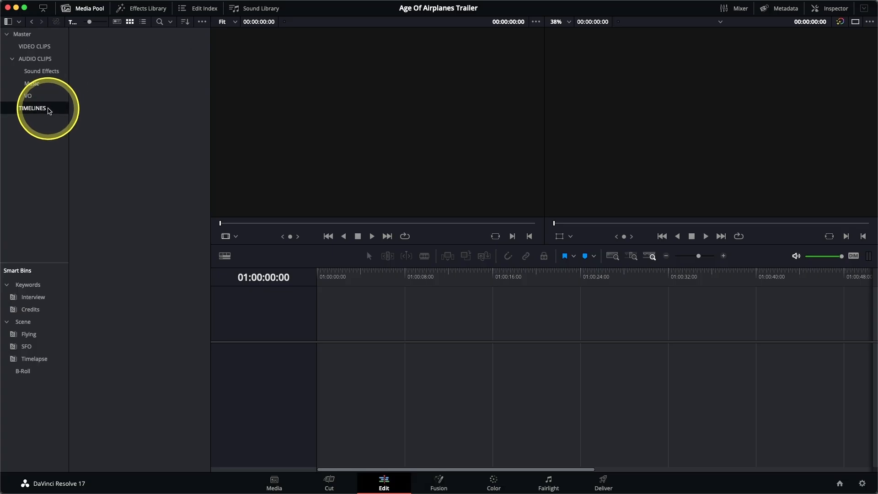
{"action": "left_click", "coordinate": [91, 5]}
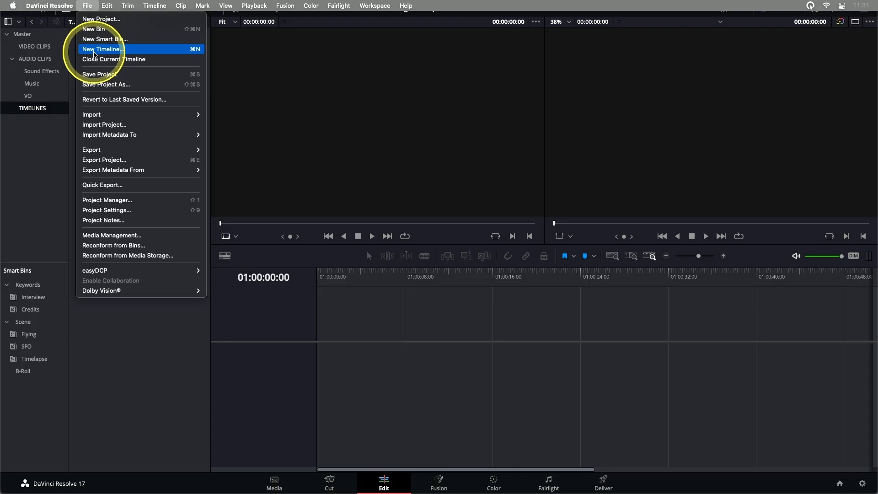
{"action": "left_click", "coordinate": [94, 50]}
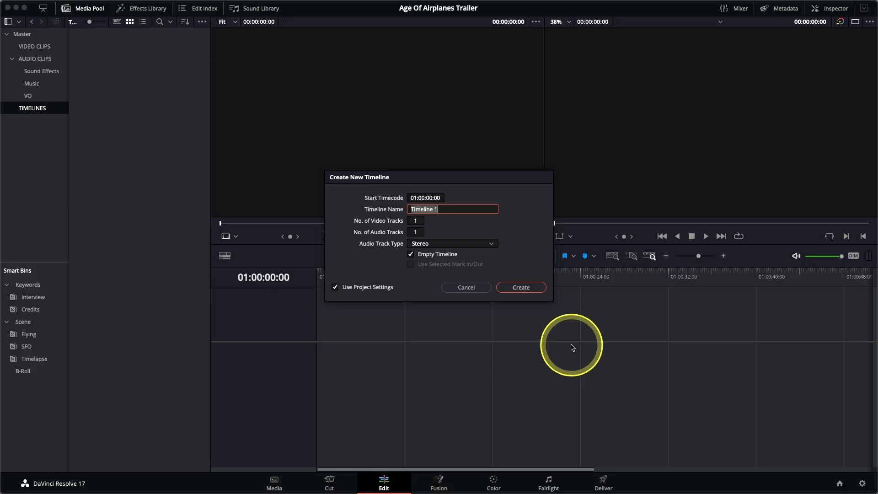
{"action": "type", "text": "AOA Trailer v1"}
Check the new timeline's custom format settings, then create it using the project settings
{"action": "left_click", "coordinate": [374, 289]}
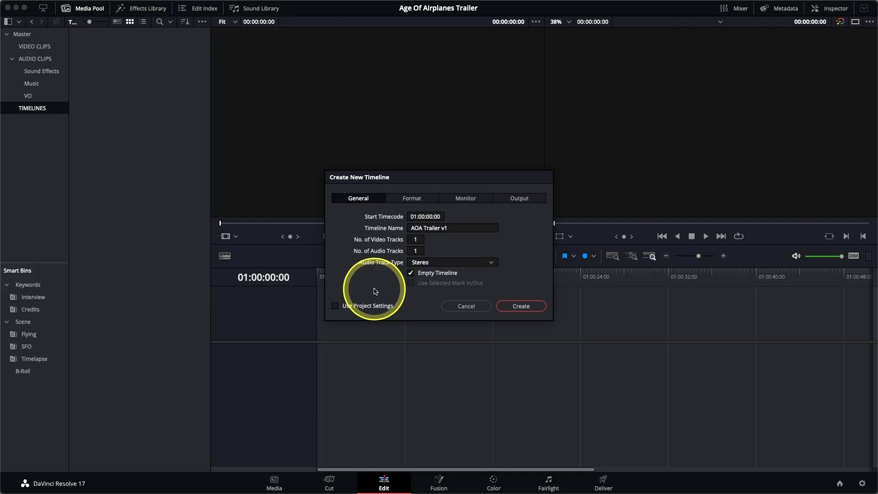
{"action": "left_click", "coordinate": [403, 201]}
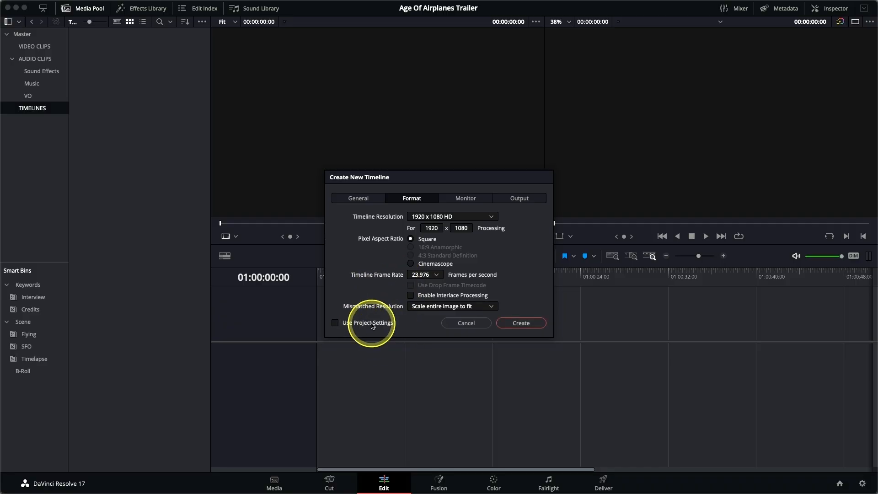
{"action": "left_click", "coordinate": [371, 324]}
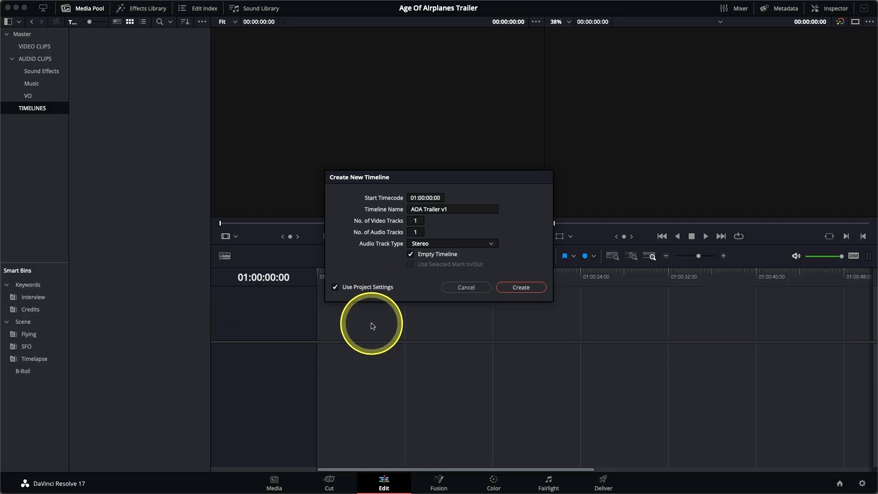
{"action": "left_click", "coordinate": [521, 287]}
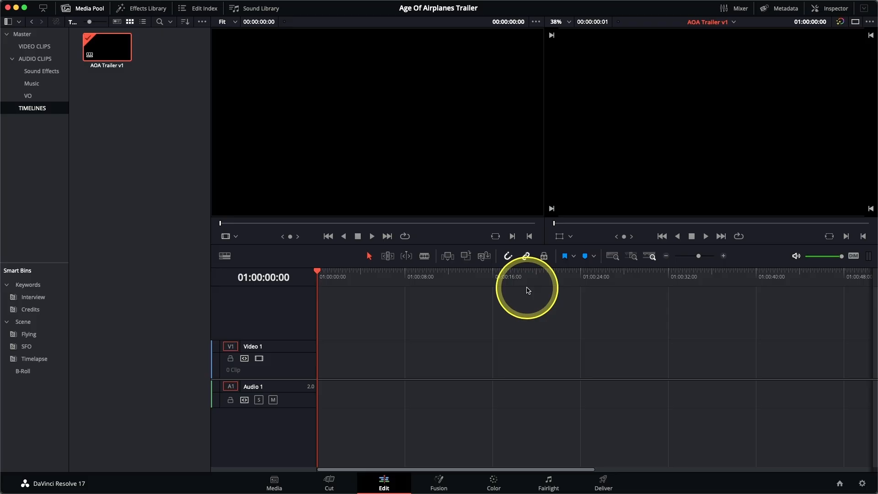
Show the Interview smart bin and sort its clips by Clip Name
{"action": "left_click", "coordinate": [44, 296]}
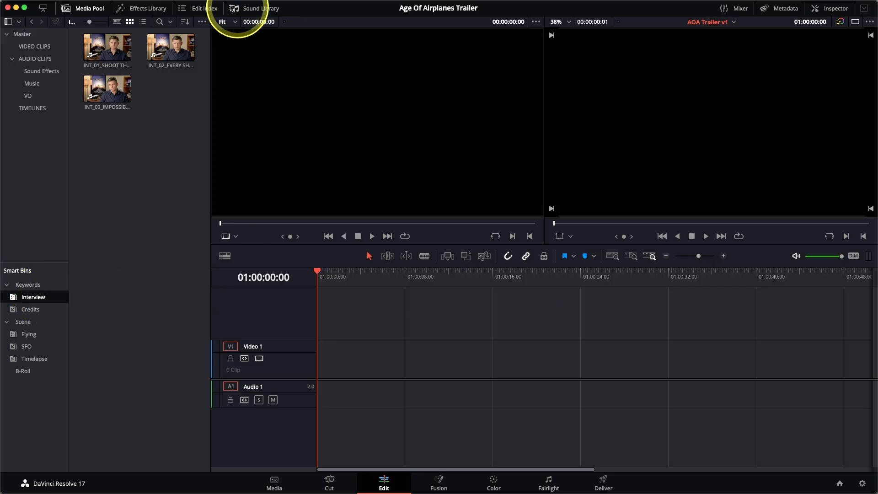
{"action": "left_click", "coordinate": [185, 23]}
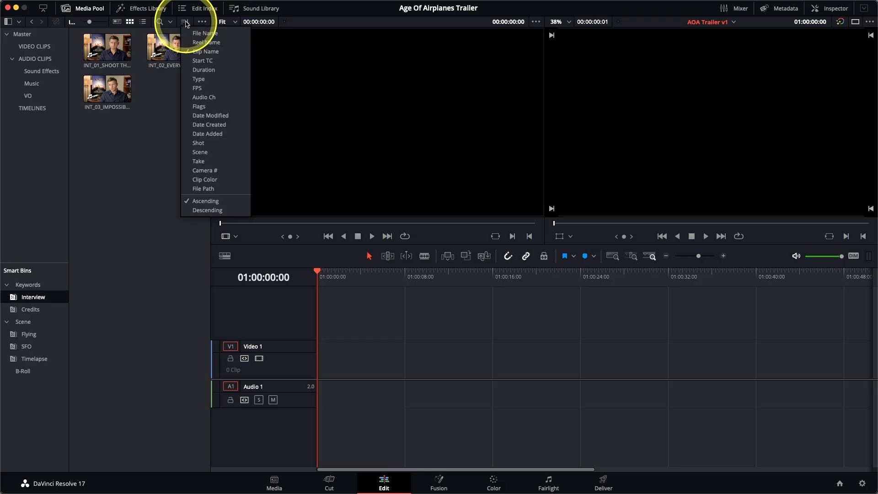
{"action": "left_click", "coordinate": [197, 51]}
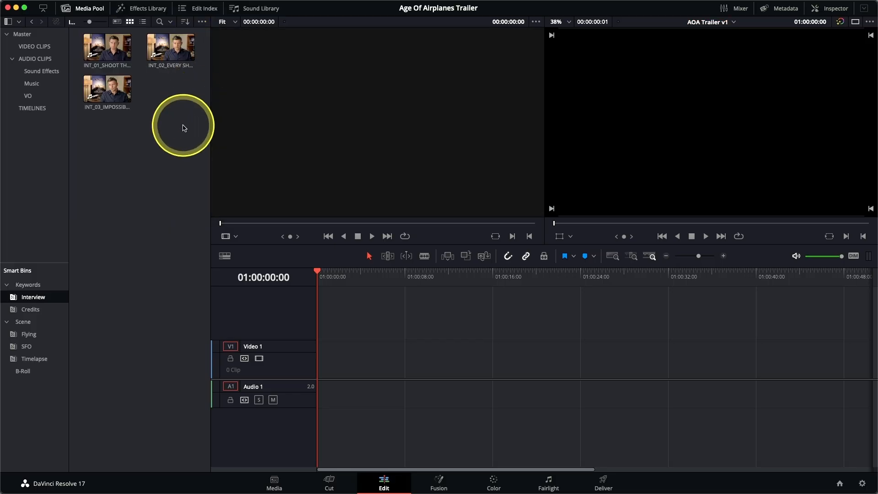
Load the clip INT_01_SHOOT THE REAL WORLD into the source viewer and play it from the beginning
{"action": "left_click", "coordinate": [91, 46]}
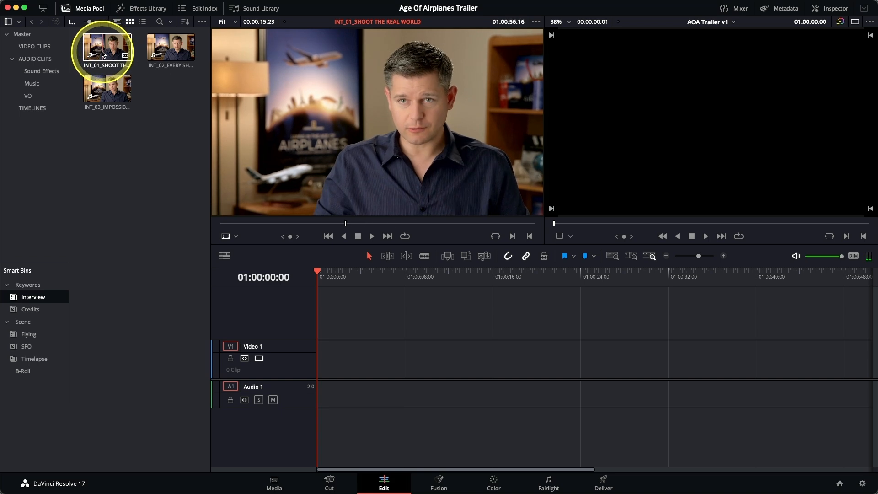
{"action": "left_click", "coordinate": [103, 54]}
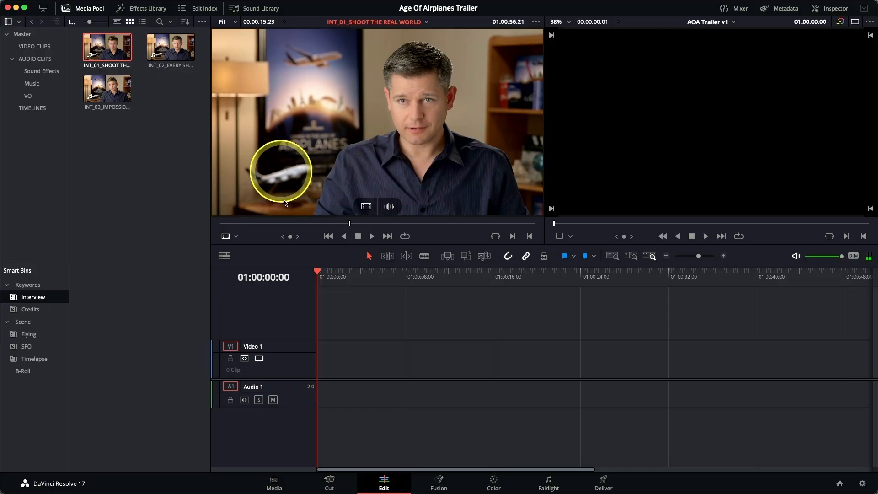
{"action": "left_click", "coordinate": [350, 223]}
{"action": "left_click_drag", "start_coordinate": [350, 224], "coordinate": [220, 224]}
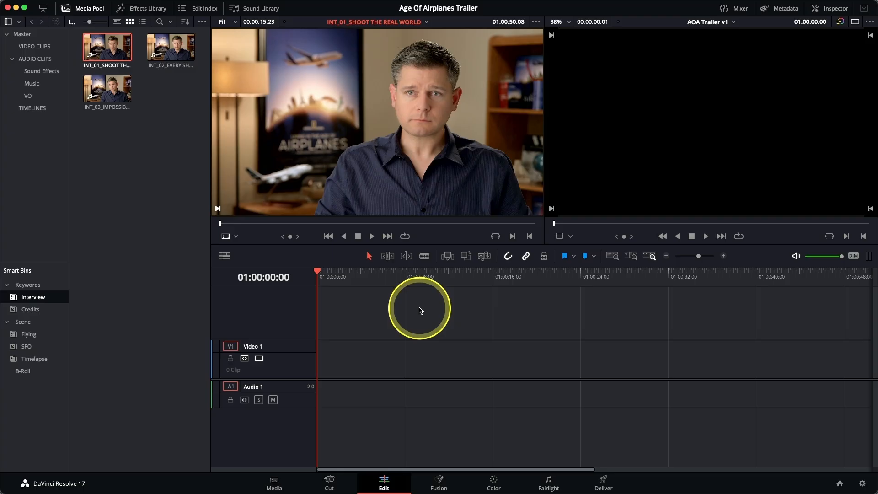
{"action": "key", "text": "space"}
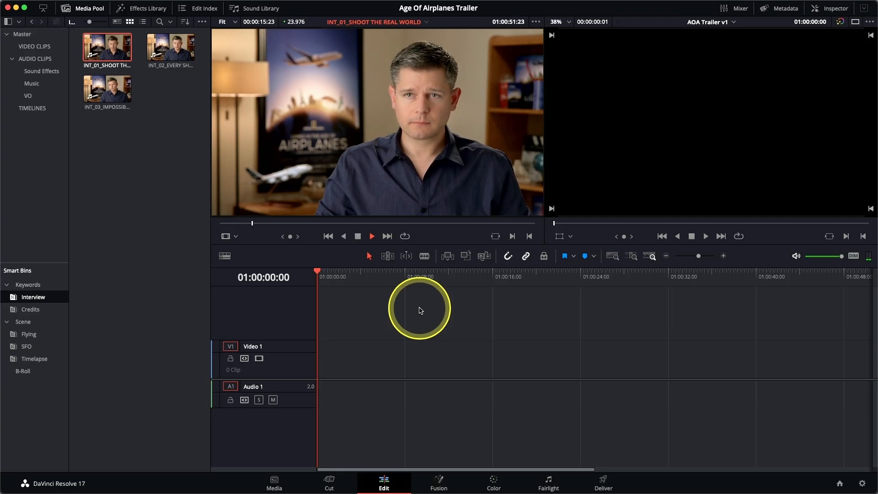
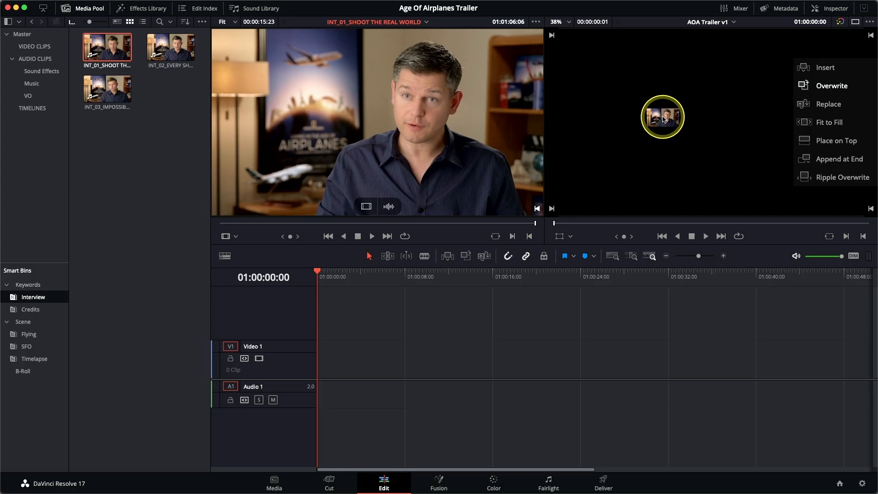
Overwrite the full INT_01_SHOOT THE REAL WORLD clip into the empty timeline and play the edit from its beginning to around 11 seconds
{"action": "left_click_drag", "start_coordinate": [664, 118], "coordinate": [663, 119]}
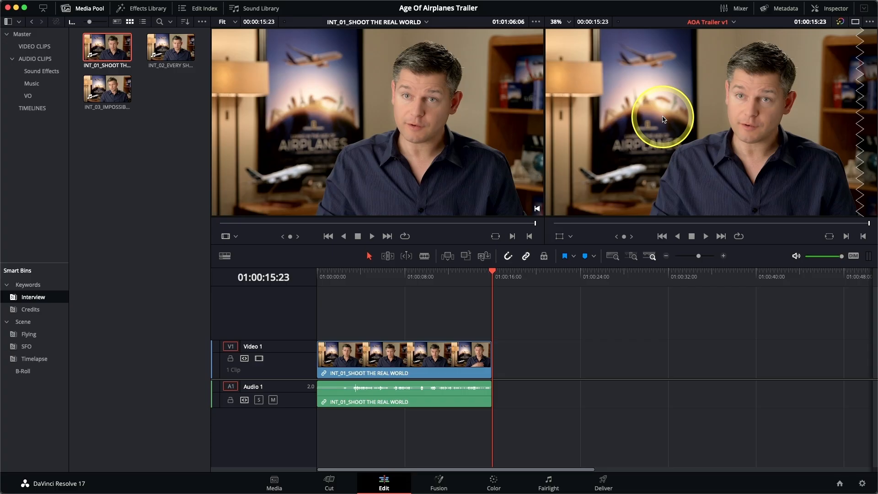
{"action": "key", "text": "Home"}
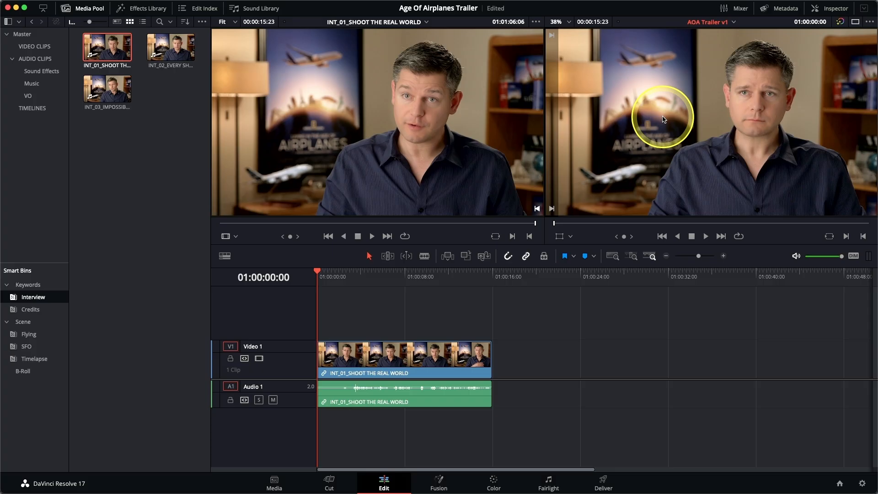
{"action": "key", "text": "space"}
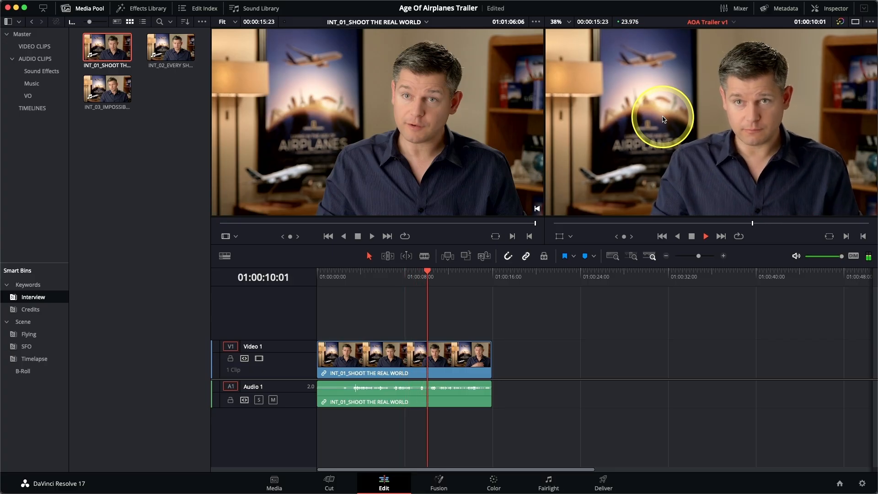
{"action": "key", "text": "space"}
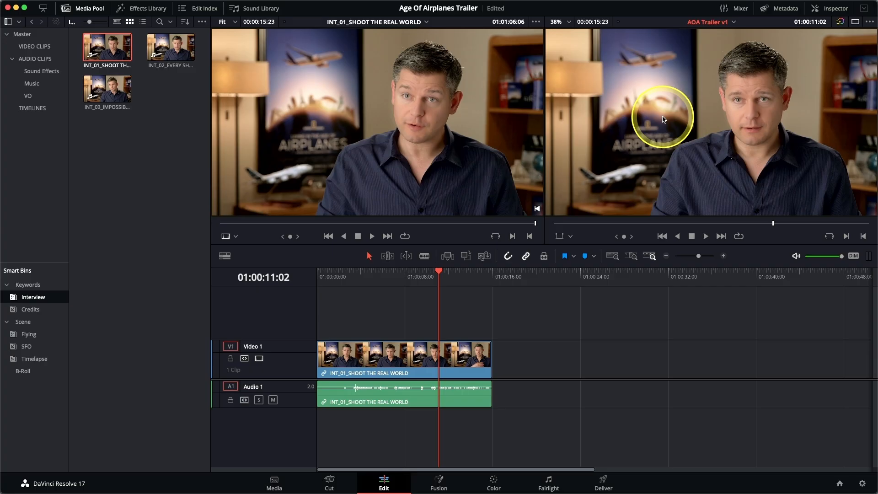
Park the timeline playhead precisely at 01:00:11:00 with the help of Detail Zoom and restore the Full Extent Zoom
{"action": "left_click", "coordinate": [634, 262]}
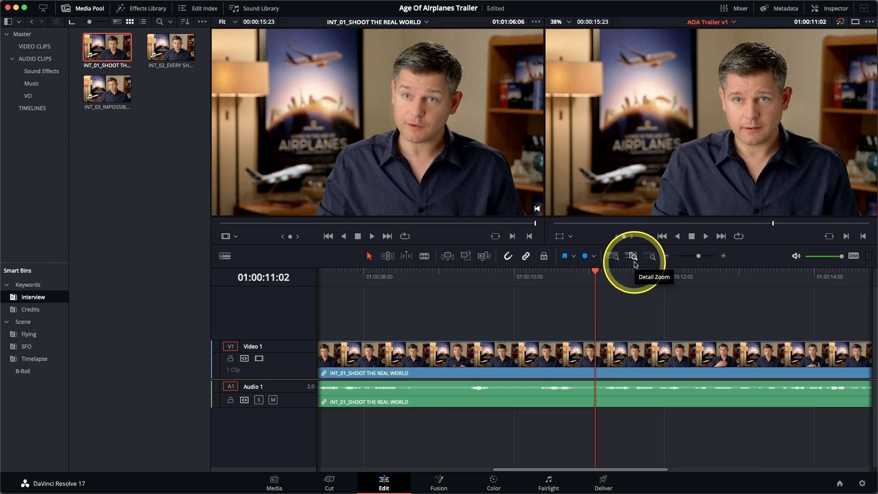
{"action": "key", "text": "j"}
{"action": "key", "text": "l"}
{"action": "key", "text": "k"}
{"action": "key", "text": "Right"}
{"action": "key", "text": "Right"}
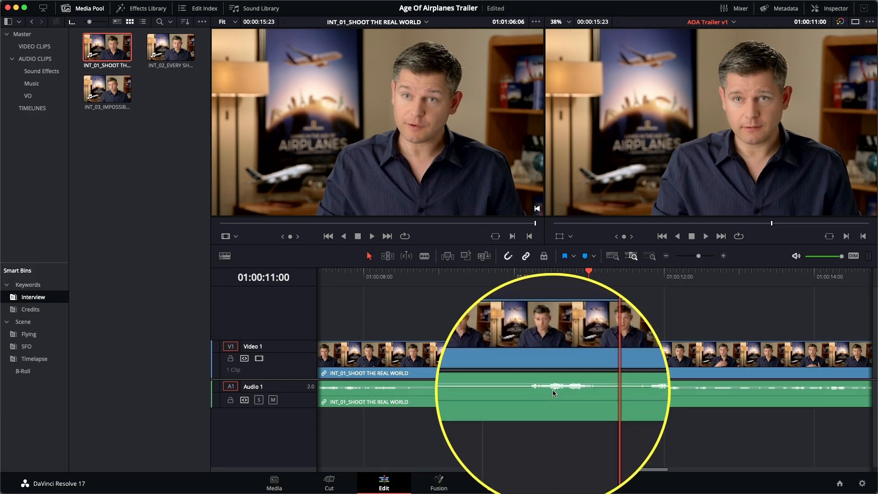
{"action": "left_click", "coordinate": [611, 256]}
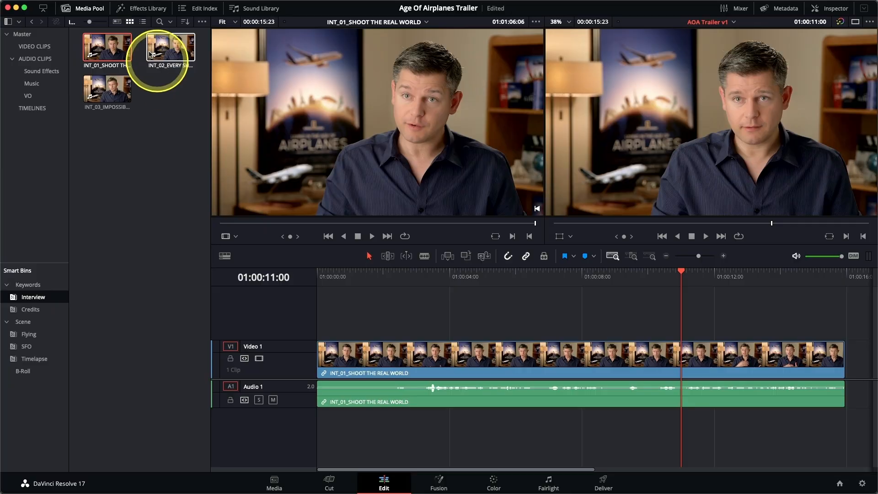
Load the second interview clip, INT_02, into the source viewer and play it through from its first frame
{"action": "double_click", "coordinate": [168, 50]}
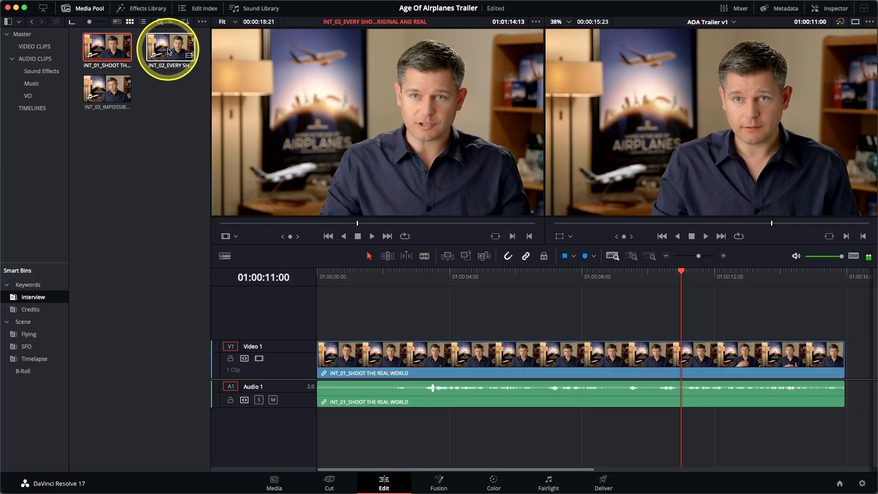
{"action": "left_click", "coordinate": [167, 51]}
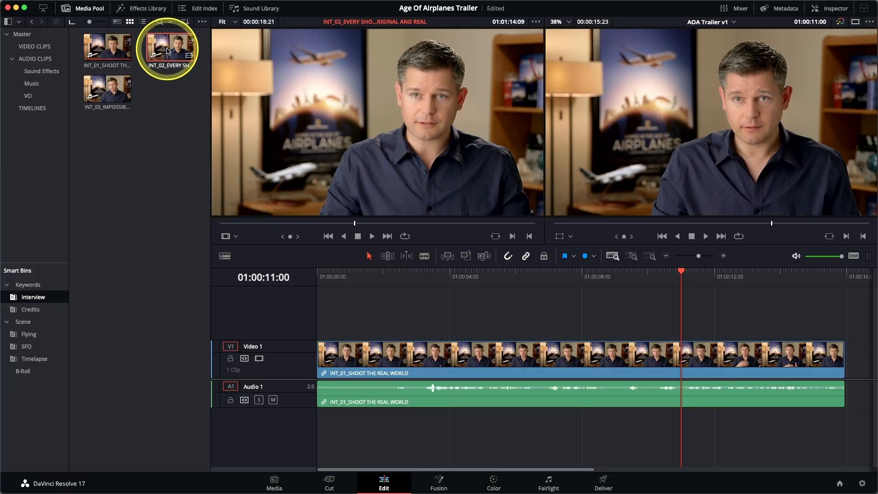
{"action": "key", "text": "space"}
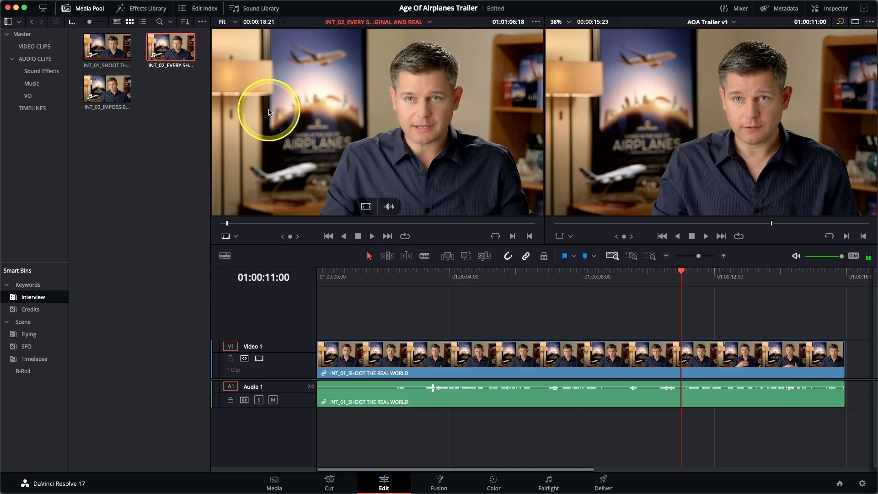
{"action": "key", "text": "Home"}
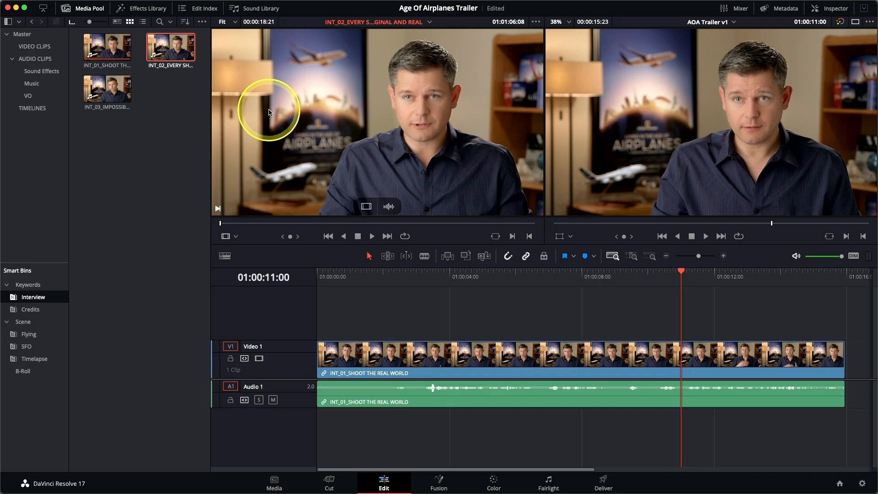
{"action": "key", "text": "space"}
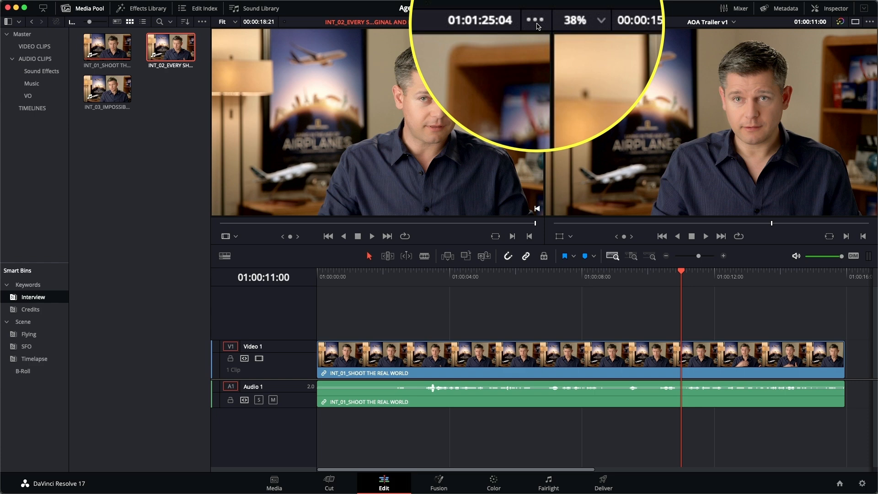
Try the full clip audio waveform in the source viewer, switch to the zoomed waveform, and scrub INT_02 back to its start
{"action": "left_click", "coordinate": [536, 22]}
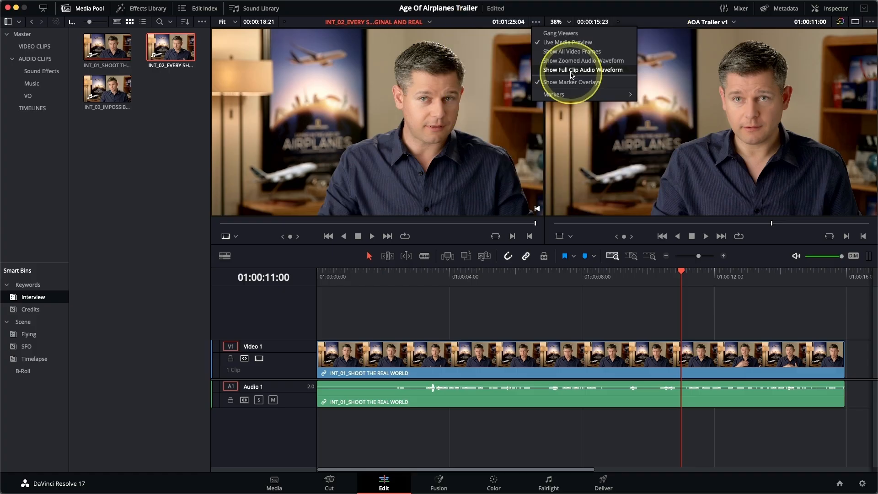
{"action": "left_click", "coordinate": [571, 73]}
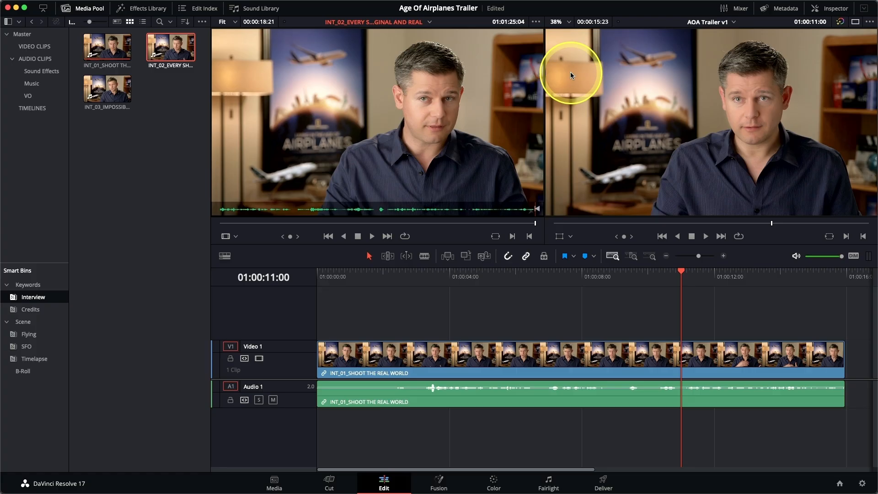
{"action": "left_click", "coordinate": [536, 22]}
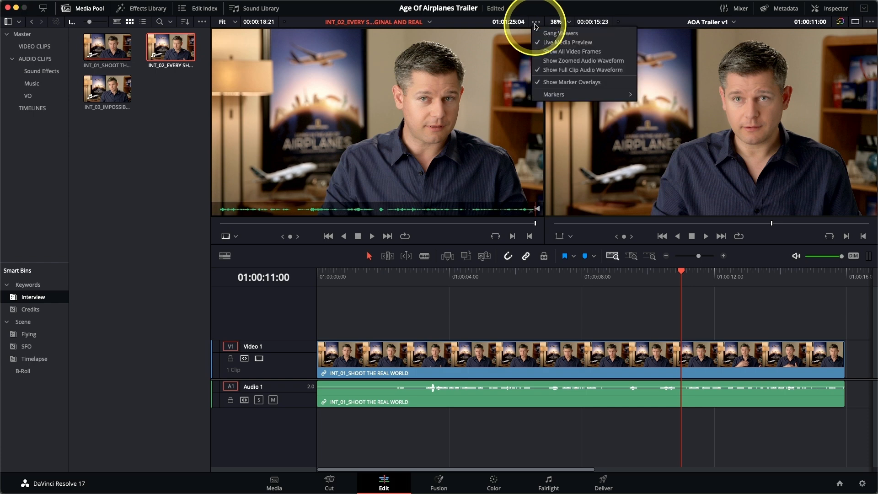
{"action": "left_click", "coordinate": [566, 65]}
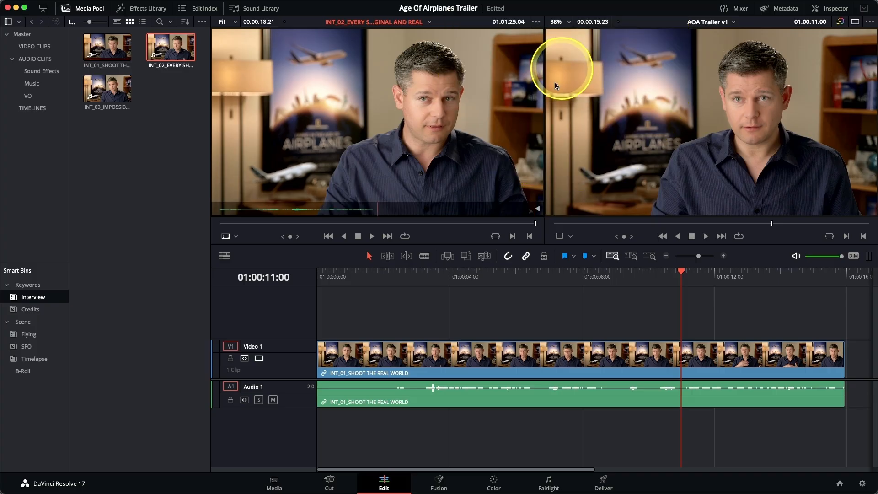
{"action": "left_click_drag", "start_coordinate": [535, 223], "coordinate": [373, 223]}
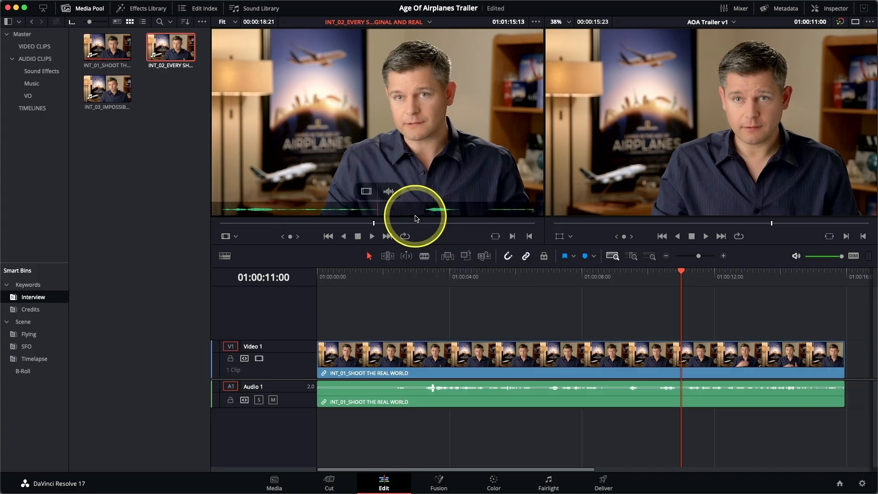
{"action": "left_click_drag", "start_coordinate": [374, 225], "coordinate": [214, 223]}
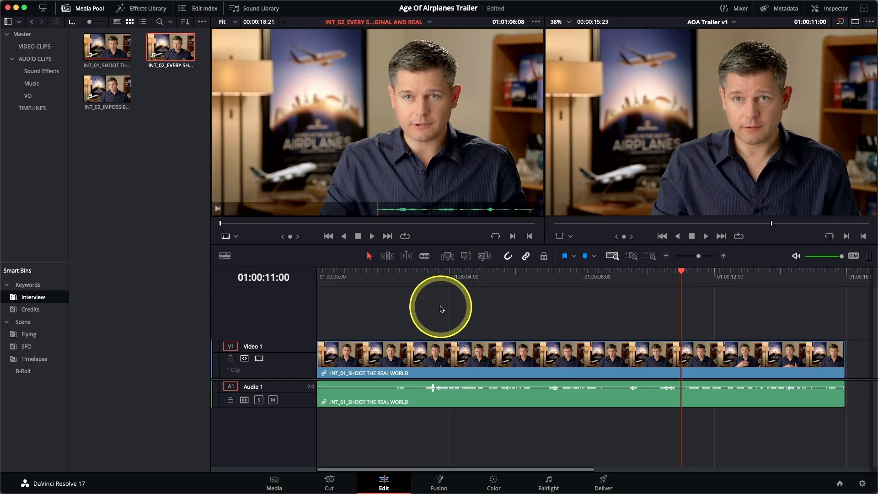
Shuttle through INT_02 to find where the wanted statement begins and mark an In point at 01:01:11:06
{"action": "key", "text": "space"}
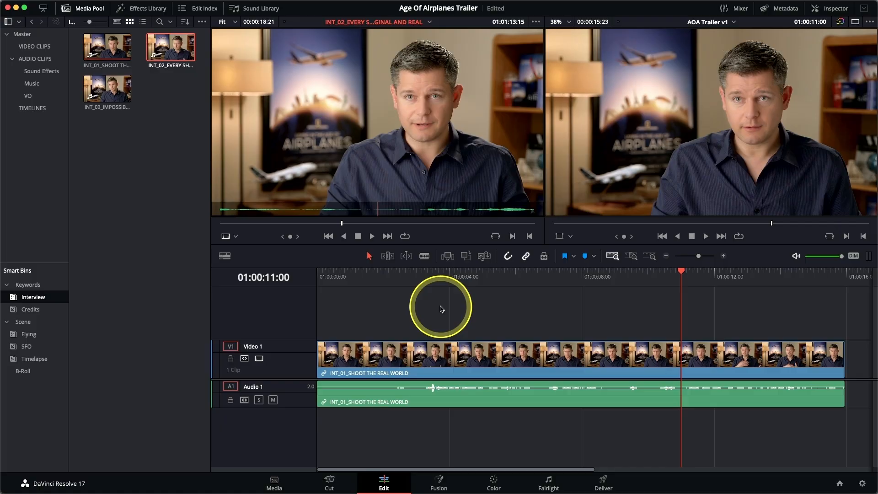
{"action": "key", "text": "j"}
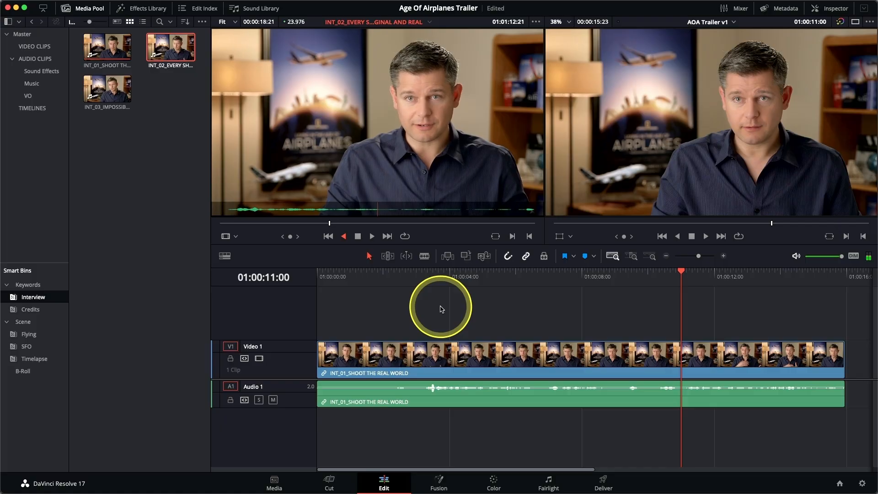
{"action": "key", "text": "l"}
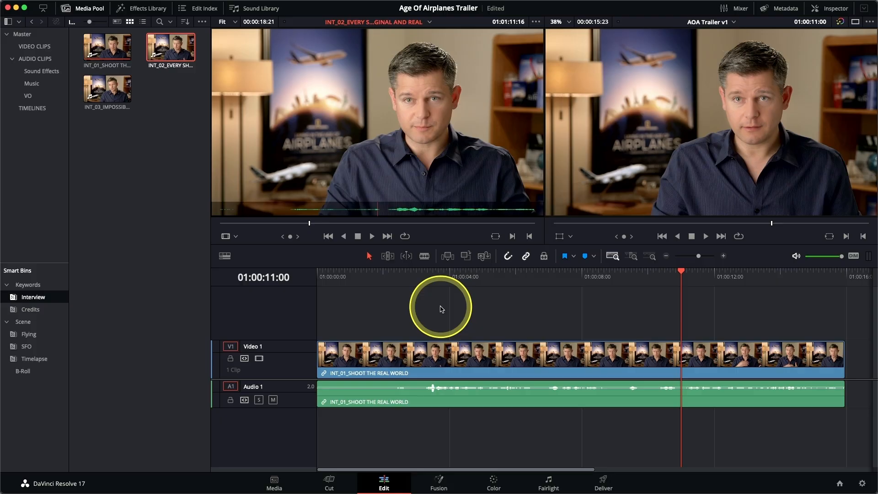
{"action": "key", "text": "j"}
{"action": "key", "text": "l"}
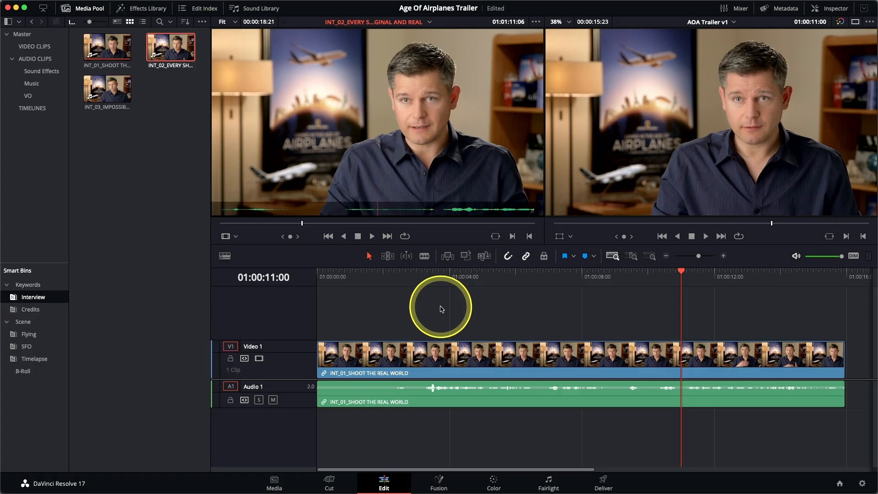
{"action": "key", "text": "i"}
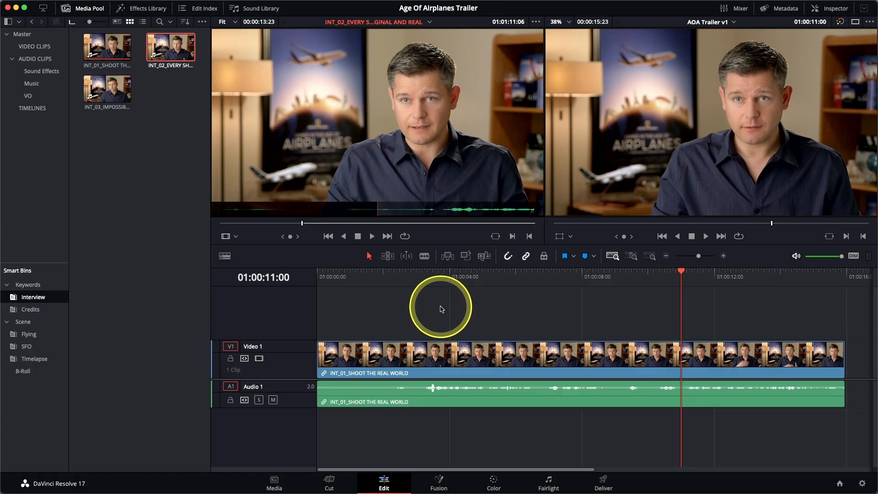
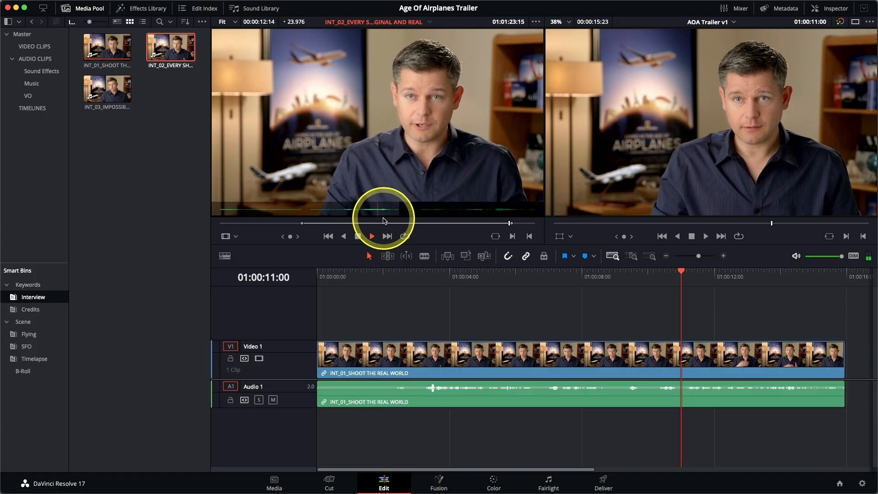
Mark an Out point in INT_02 at 01:01:23:20, move back to 01:01:22:12 and review the ending with Play to Out
{"action": "key", "text": "space"}
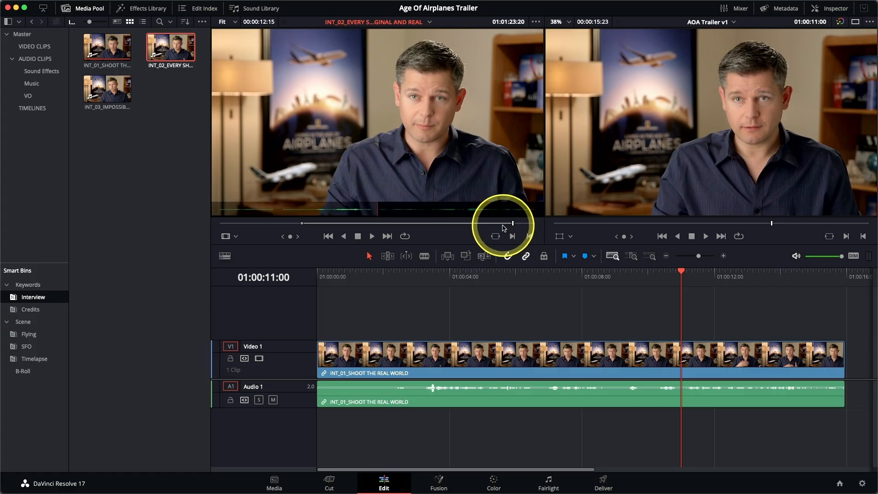
{"action": "left_click", "coordinate": [492, 226]}
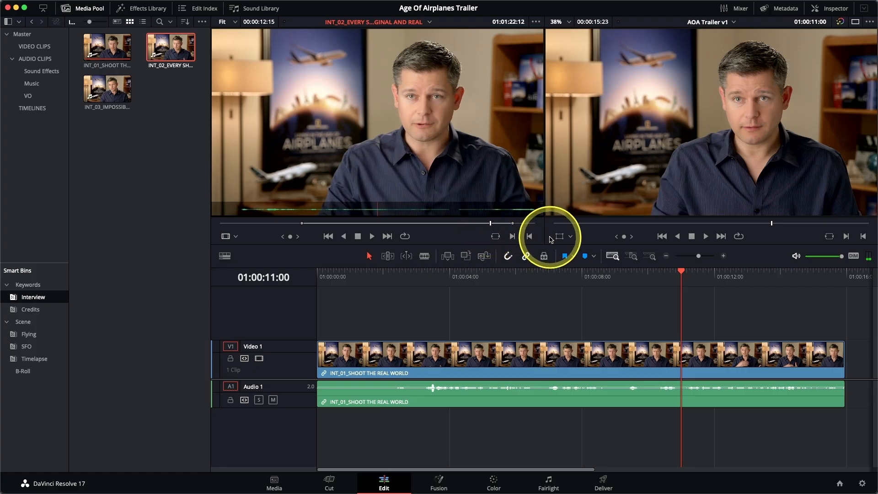
{"action": "mouse_move", "coordinate": [224, 2]}
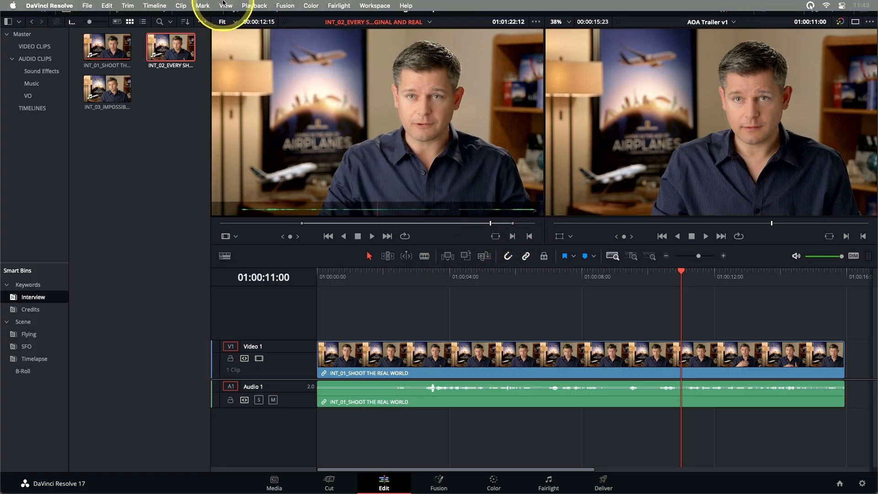
{"action": "left_click", "coordinate": [255, 6]}
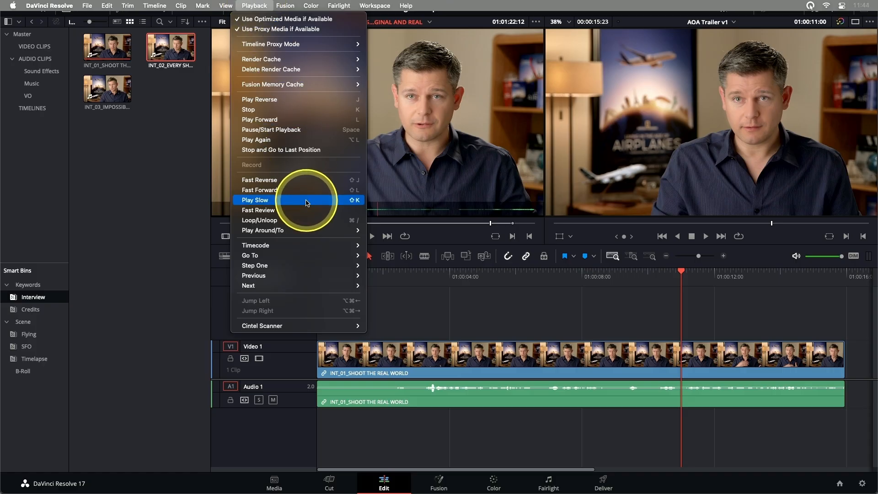
{"action": "mouse_move", "coordinate": [263, 230]}
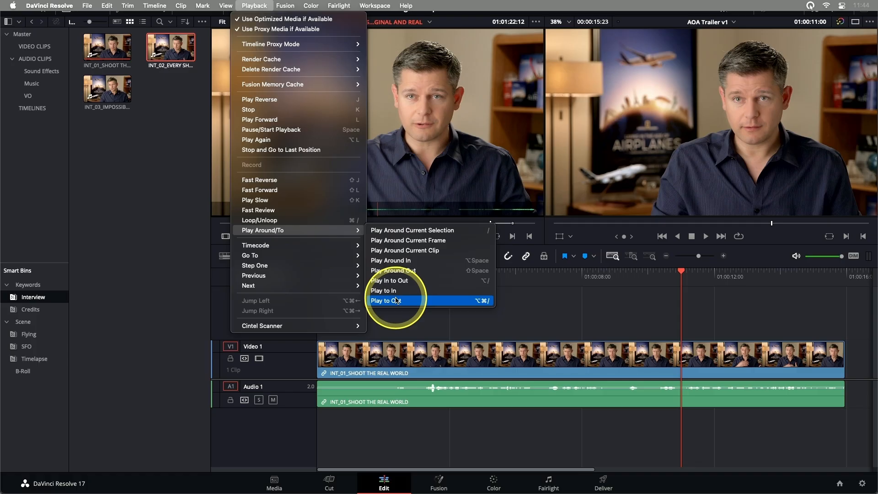
{"action": "left_click", "coordinate": [482, 302]}
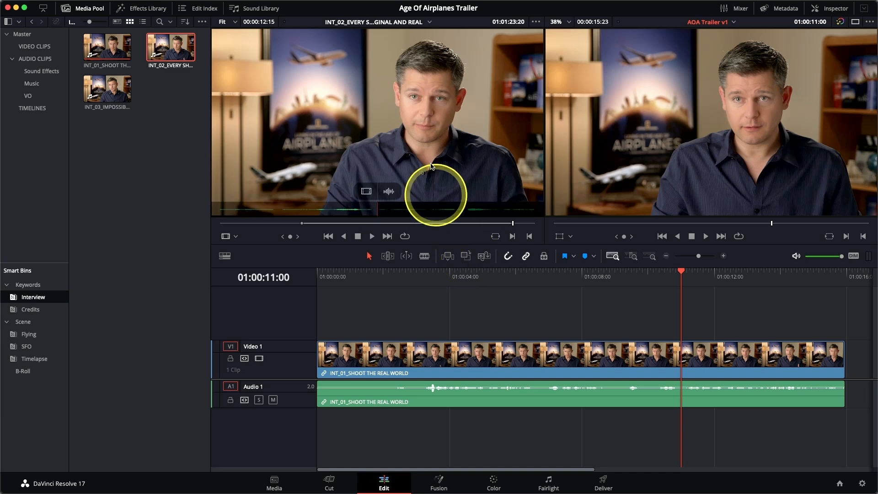
Overwrite the marked INT_02 section onto the timeline at 01:00:11:00 and play around the edit between the two interview clips
{"action": "left_click_drag", "start_coordinate": [418, 143], "coordinate": [637, 138]}
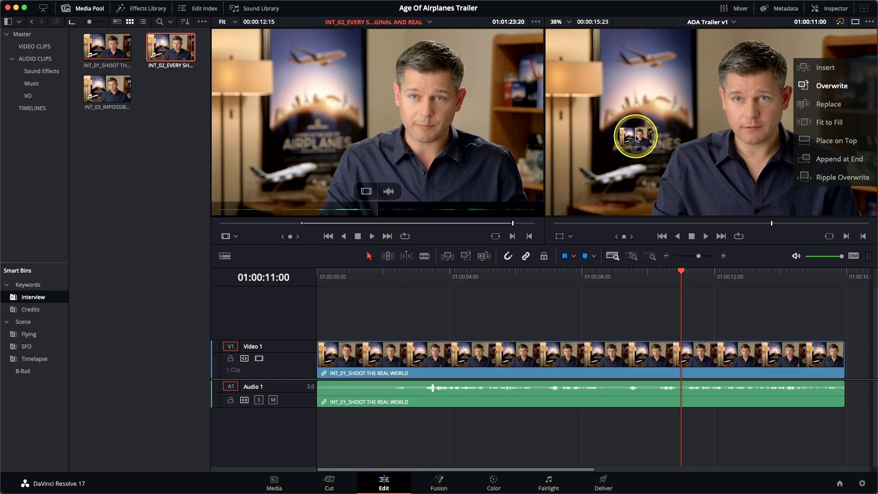
{"action": "left_click_drag", "start_coordinate": [637, 138], "coordinate": [456, 153]}
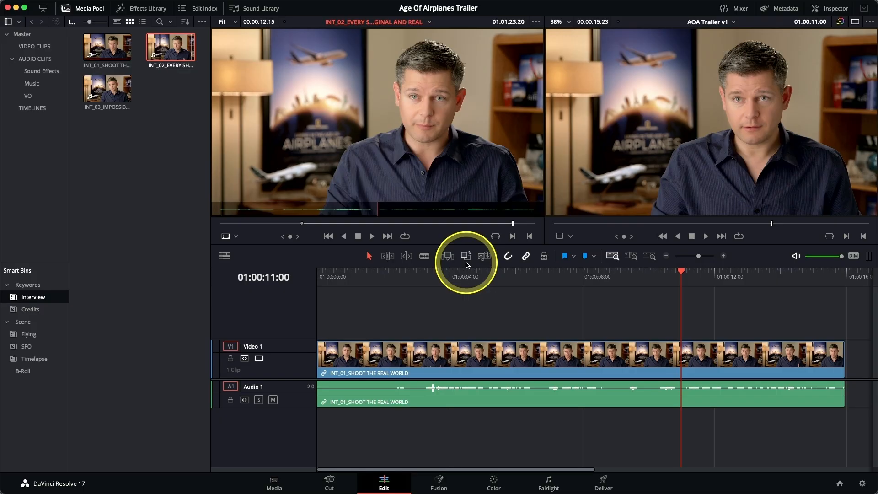
{"action": "left_click", "coordinate": [466, 263]}
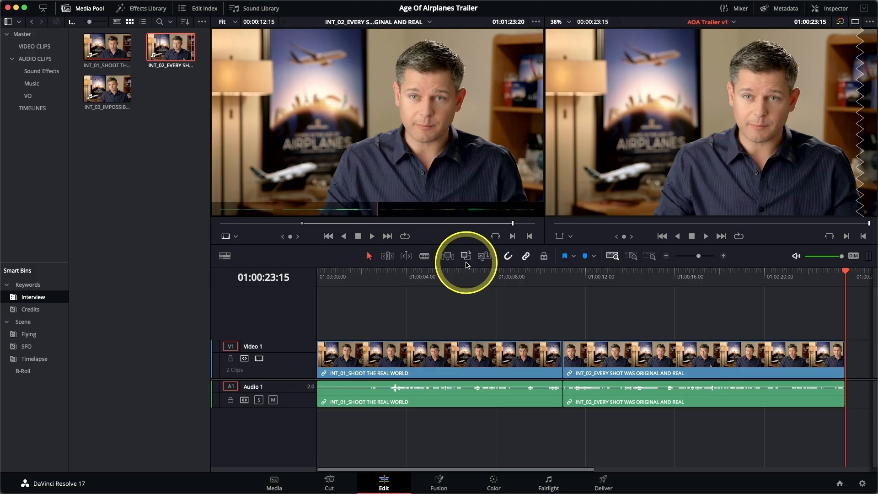
{"action": "key", "text": "Up"}
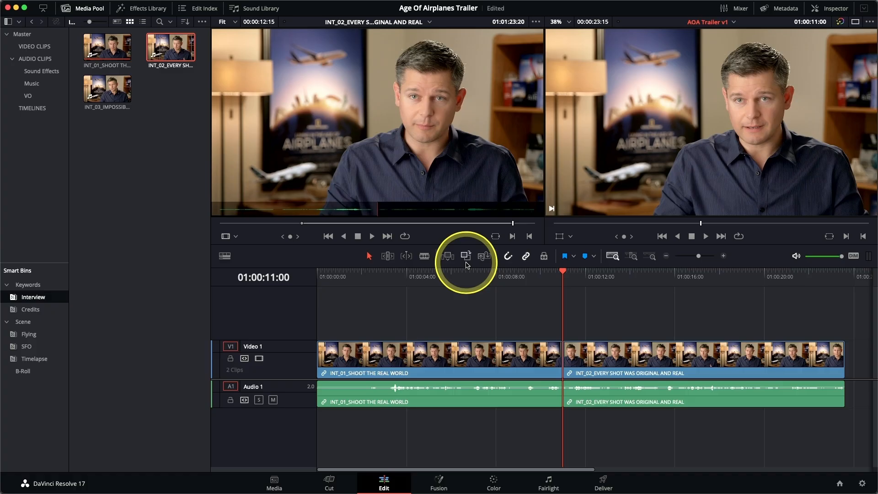
{"action": "key", "text": "slash"}
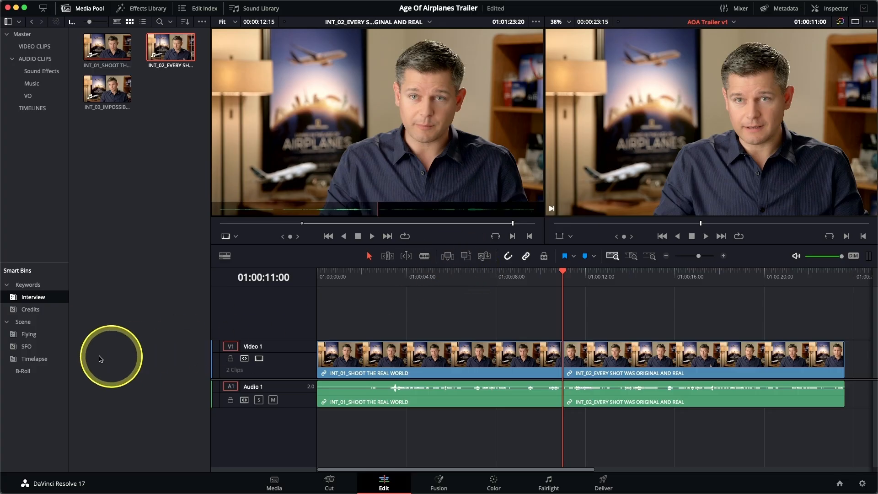
Load AOA_02_A380 TAKEOFF from the B-Roll smart bin into the source viewer, shuttle through it and mark an In point at 01:00:07:14
{"action": "left_click", "coordinate": [23, 371]}
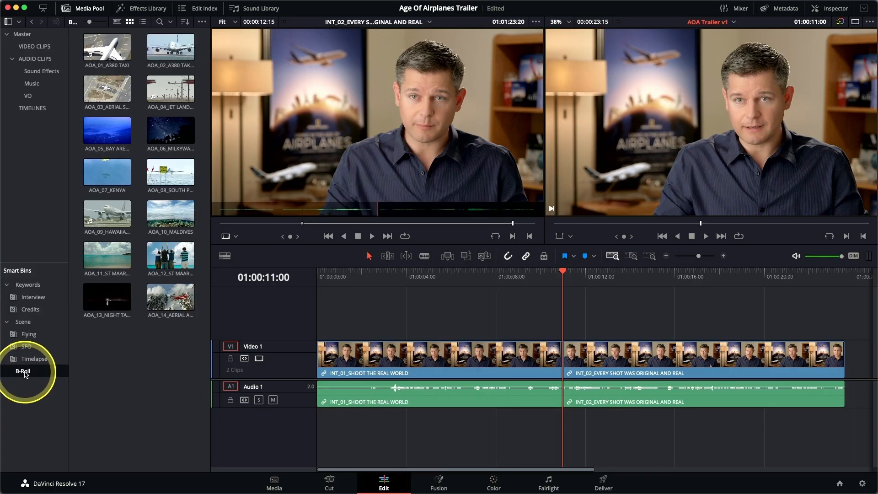
{"action": "left_click", "coordinate": [163, 48]}
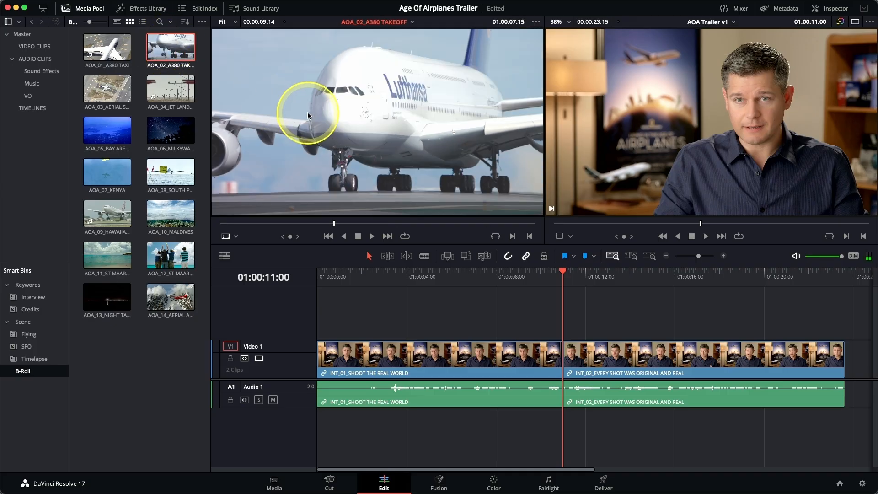
{"action": "key", "text": "space"}
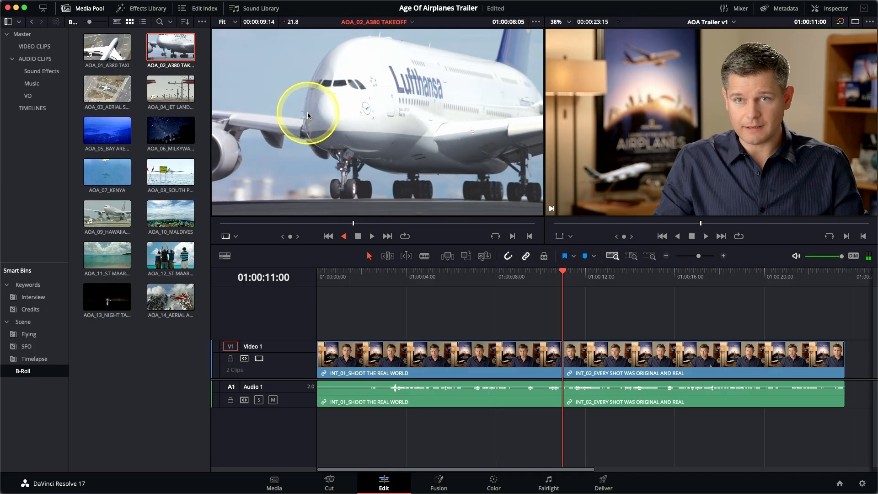
{"action": "key", "text": "l"}
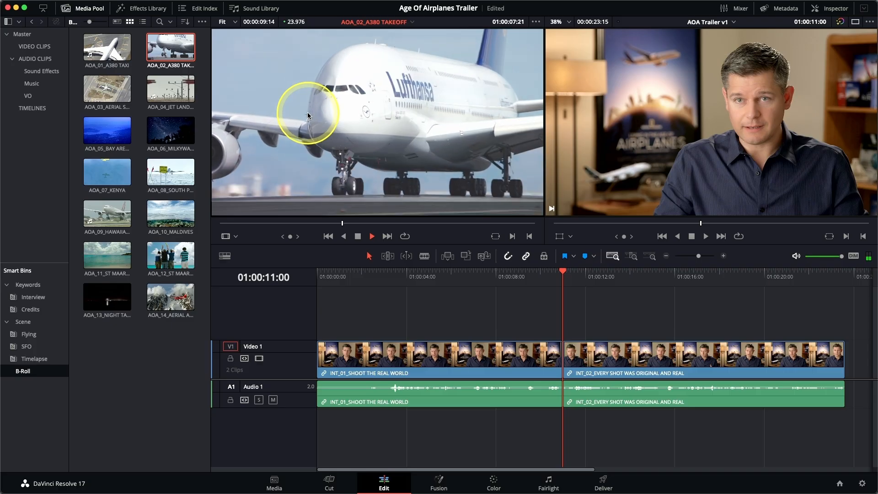
{"action": "key", "text": "space"}
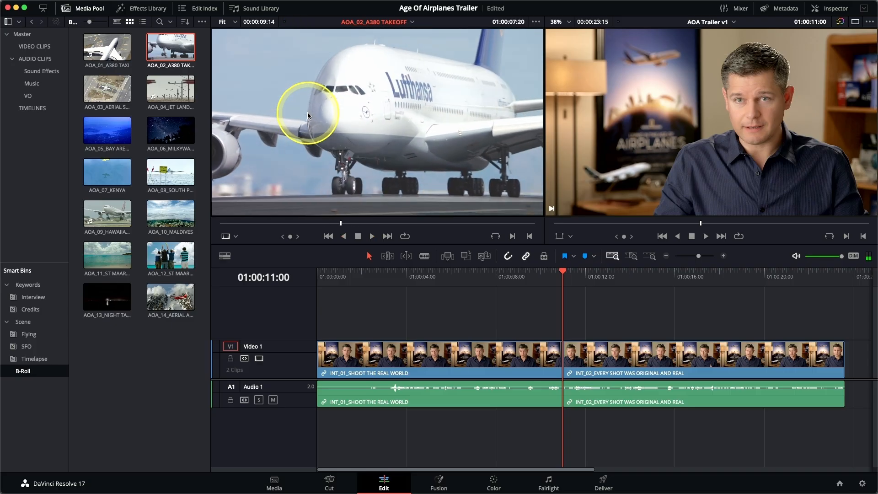
{"action": "key", "text": "space"}
{"action": "key", "text": "j"}
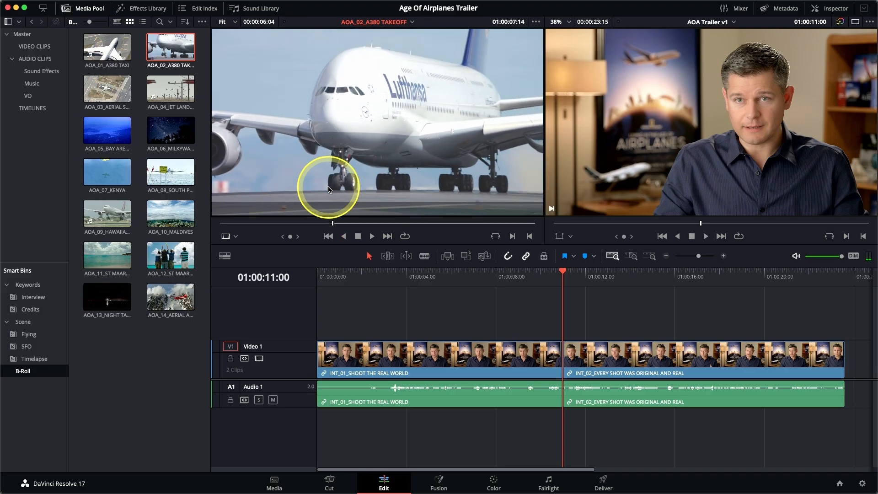
Mark an Out point at 01:00:12:08 in AOA_02_A380 TAKEOFF and insert the marked section between the two interview clips at 01:00:11:00
{"action": "key", "text": "l"}
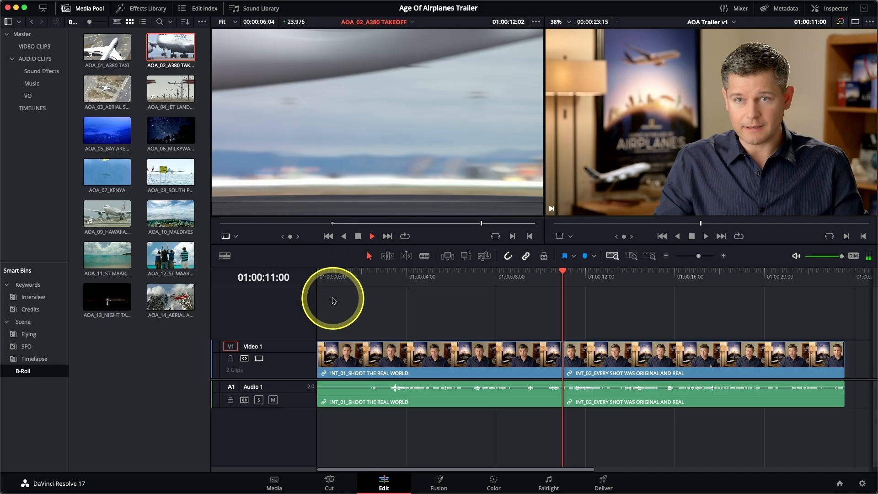
{"action": "key", "text": "k"}
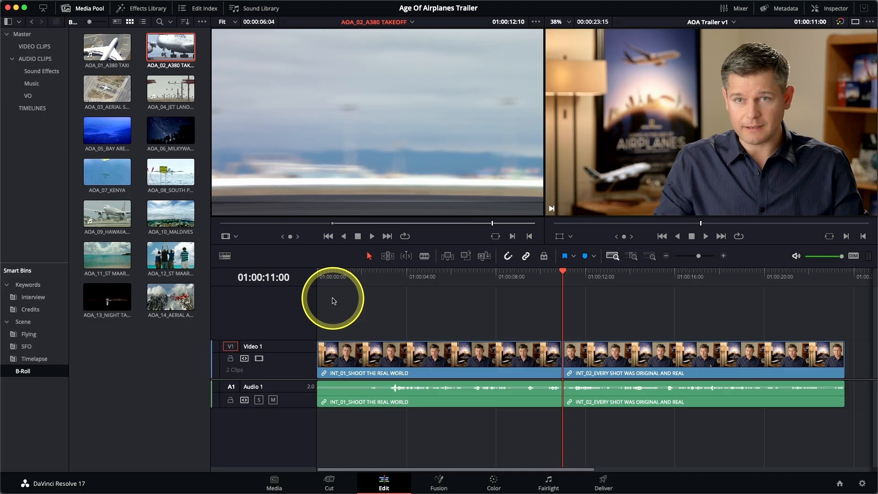
{"action": "key", "text": "l"}
{"action": "key", "text": "j"}
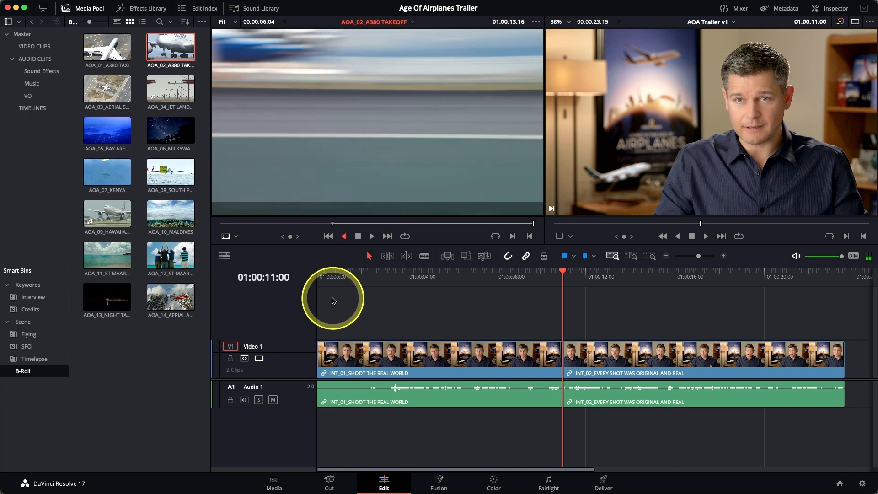
{"action": "key", "text": "k"}
{"action": "key", "text": "l"}
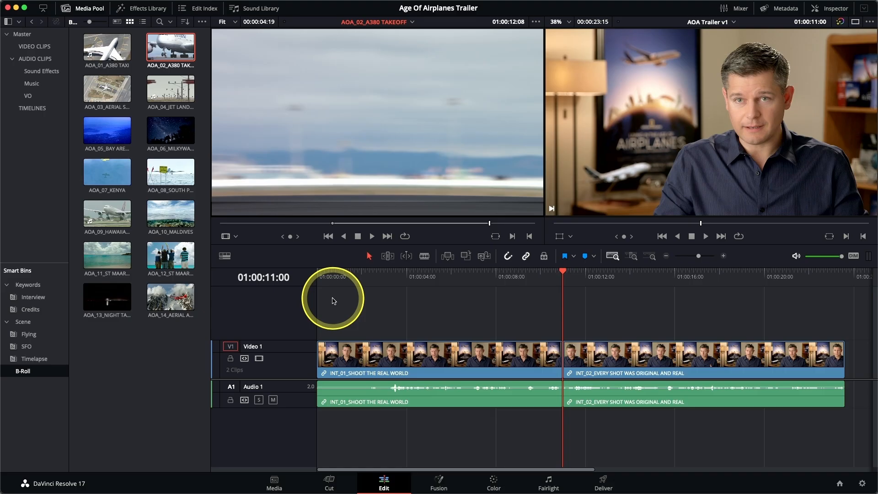
{"action": "left_click_drag", "start_coordinate": [352, 89], "coordinate": [868, 69]}
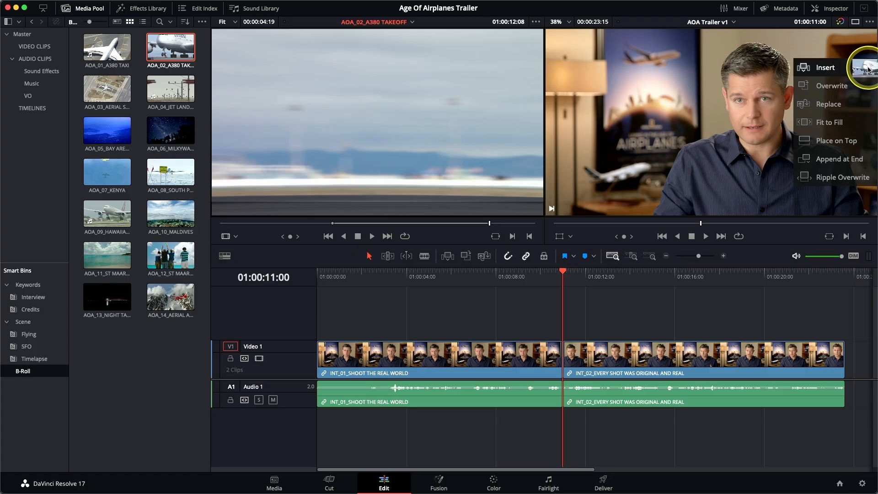
{"action": "left_click_drag", "start_coordinate": [868, 70], "coordinate": [869, 69]}
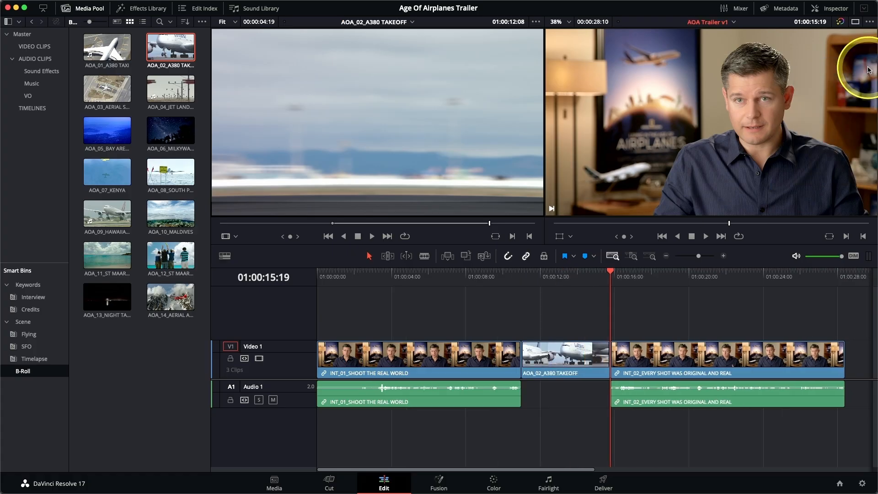
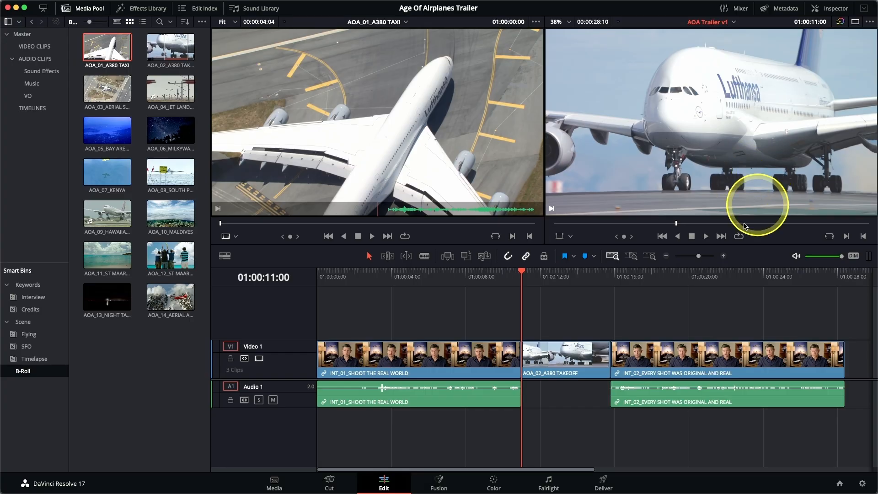
Insert only the video of AOA_01_A380 TAXI at 01:00:11:00, replacing a first insert that included its audio
{"action": "left_click", "coordinate": [448, 258]}
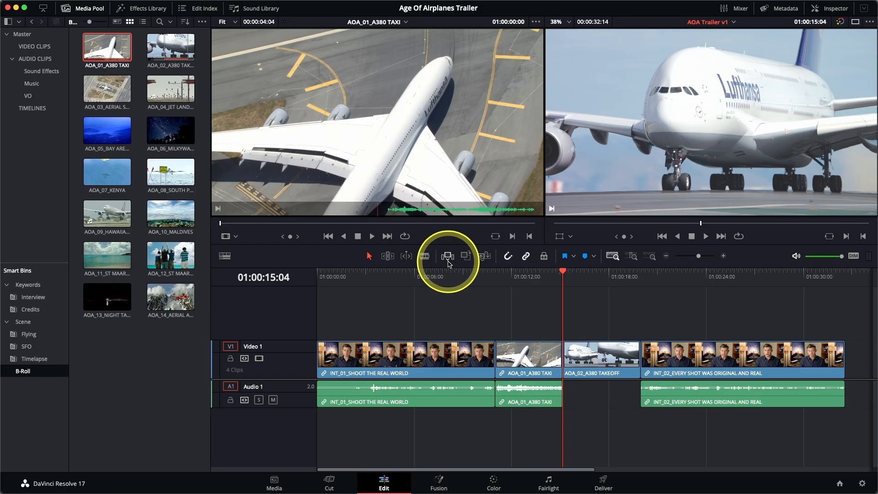
{"action": "key", "text": "super+z"}
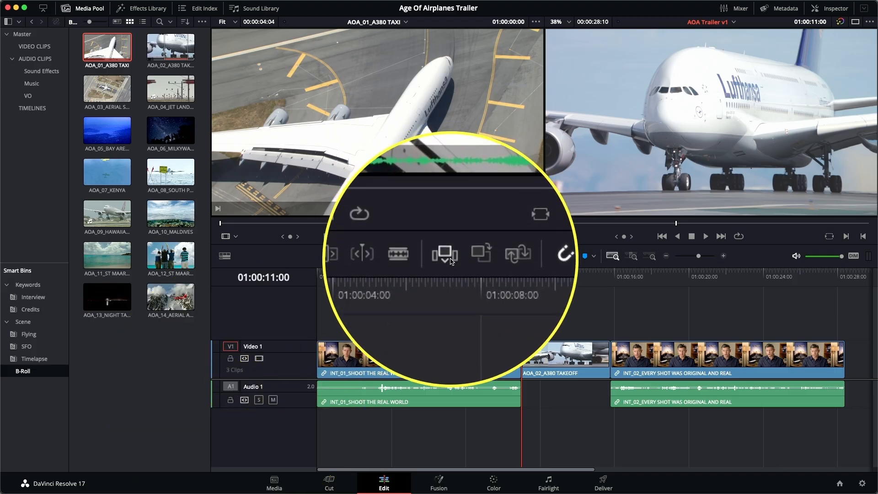
{"action": "left_click", "coordinate": [449, 259]}
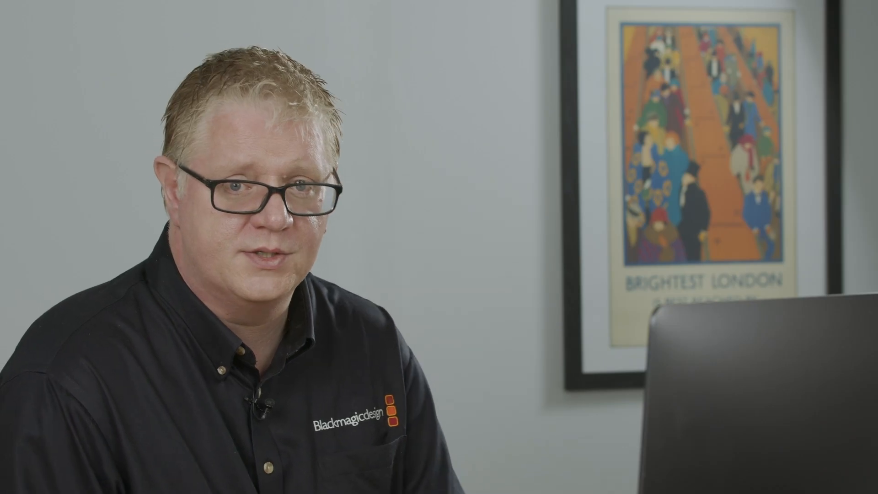
{"action": "left_click", "coordinate": [449, 258]}
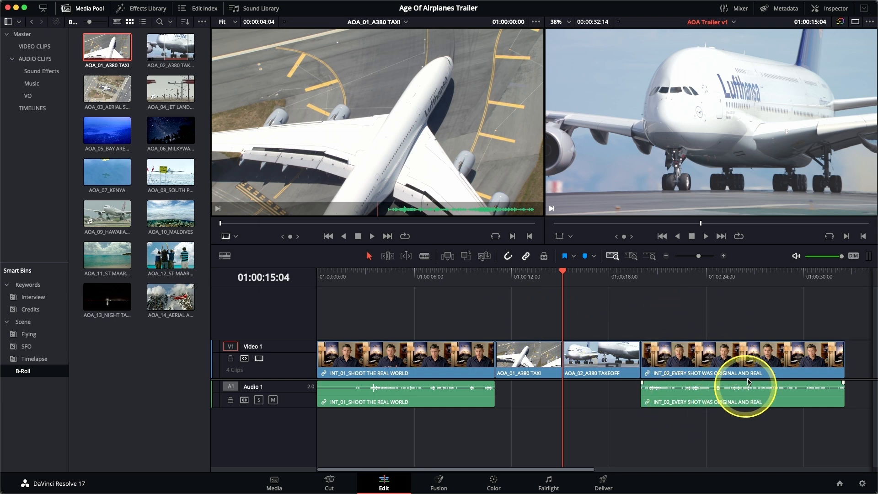
Play the INT_02 clip on the timeline from its start and park the playhead at 01:00:22:07
{"action": "left_click", "coordinate": [639, 276]}
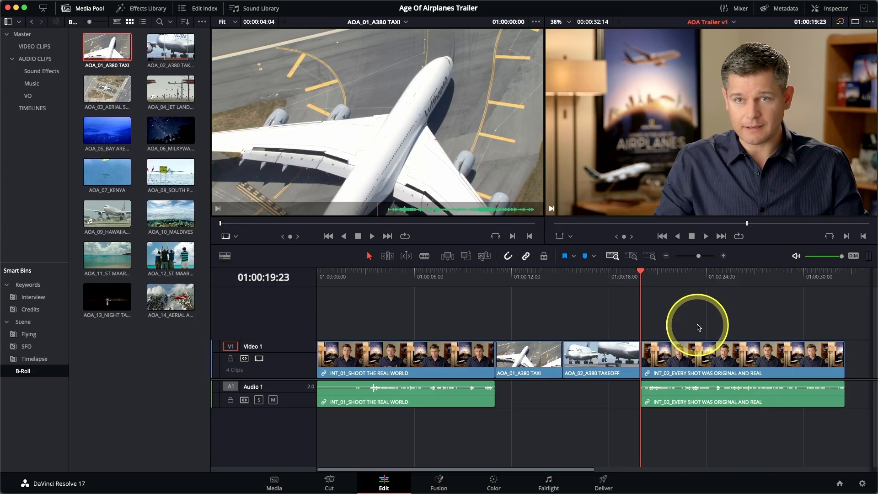
{"action": "key", "text": "space"}
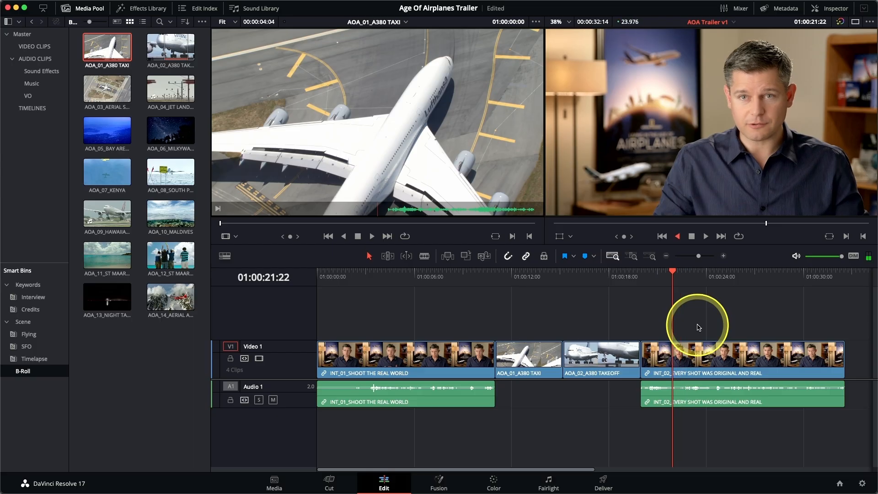
{"action": "key", "text": "l"}
{"action": "key", "text": "k"}
{"action": "key", "text": "Left"}
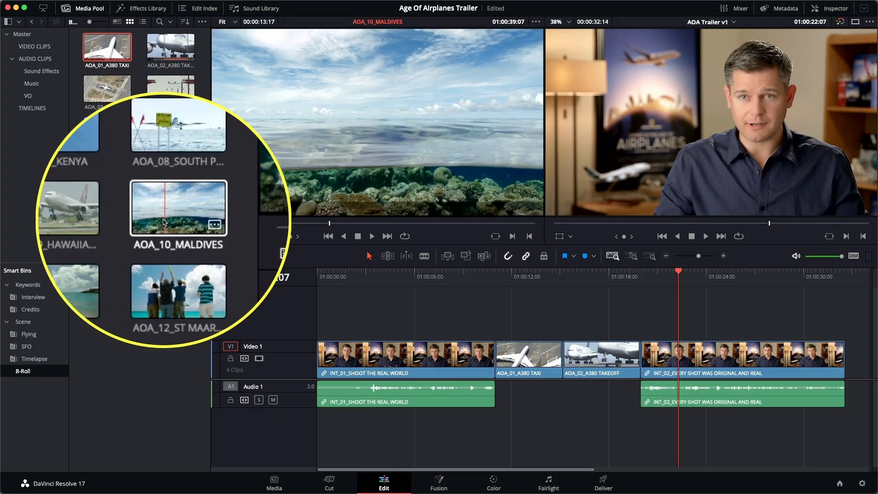
Load AOA_10_MALDIVES into the source viewer and shuttle back and forth to find where the plane passes
{"action": "left_click", "coordinate": [164, 222]}
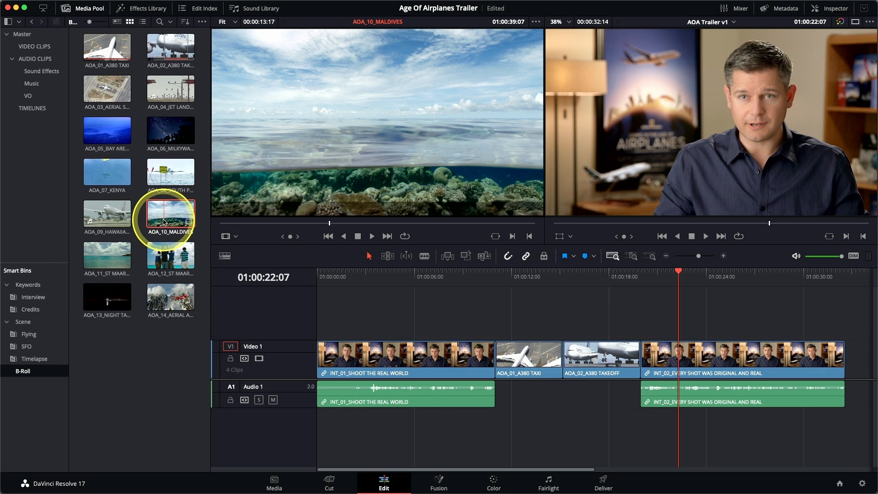
{"action": "left_click_drag", "start_coordinate": [238, 223], "coordinate": [345, 224]}
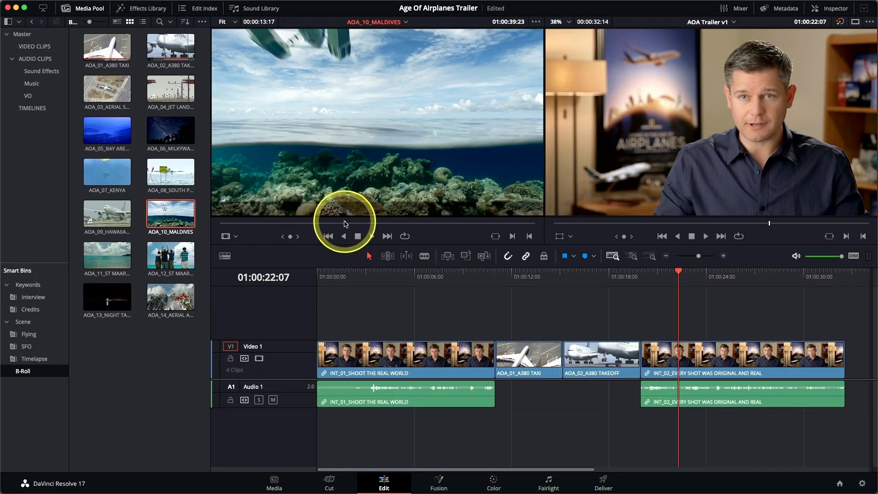
{"action": "key", "text": "l"}
{"action": "key", "text": "j"}
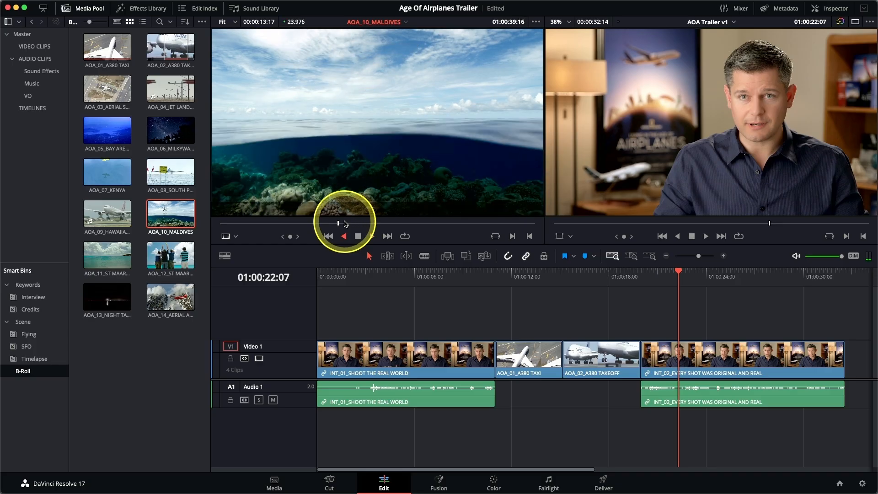
{"action": "key", "text": "k"}
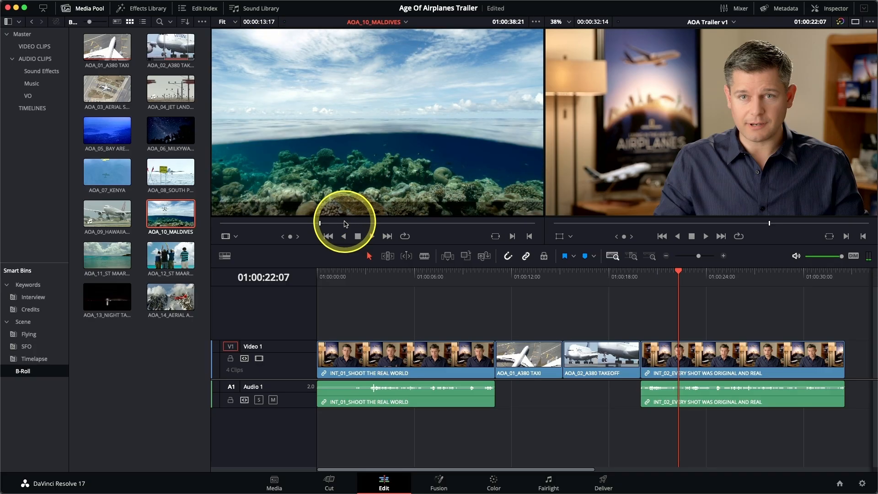
{"action": "key", "text": "l"}
{"action": "key", "text": "j"}
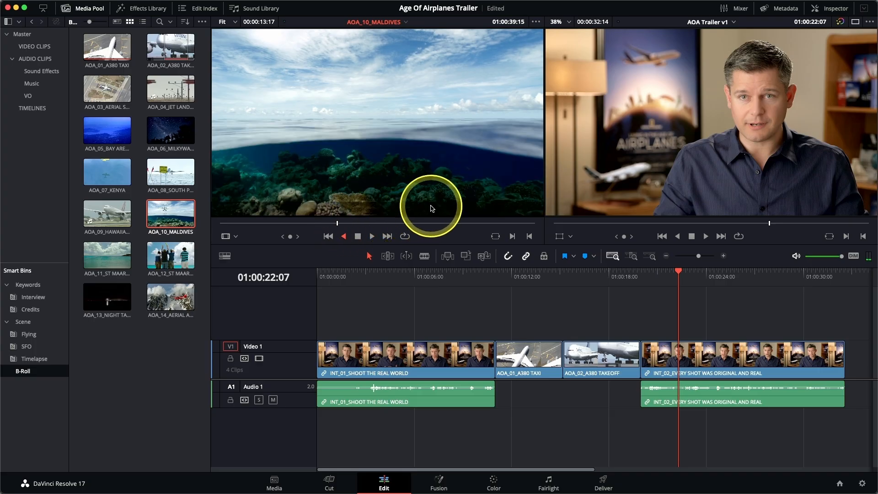
{"action": "key", "text": "k"}
Mark AOA_10_MALDIVES from 01:00:39:07 to 01:00:42:07, using a +03:00 timecode jump, and insert it into the INT_02 clip at 01:00:22:07
{"action": "key", "text": "Right"}
{"action": "key", "text": "Right"}
{"action": "key", "text": "Left"}
{"action": "key", "text": "Left"}
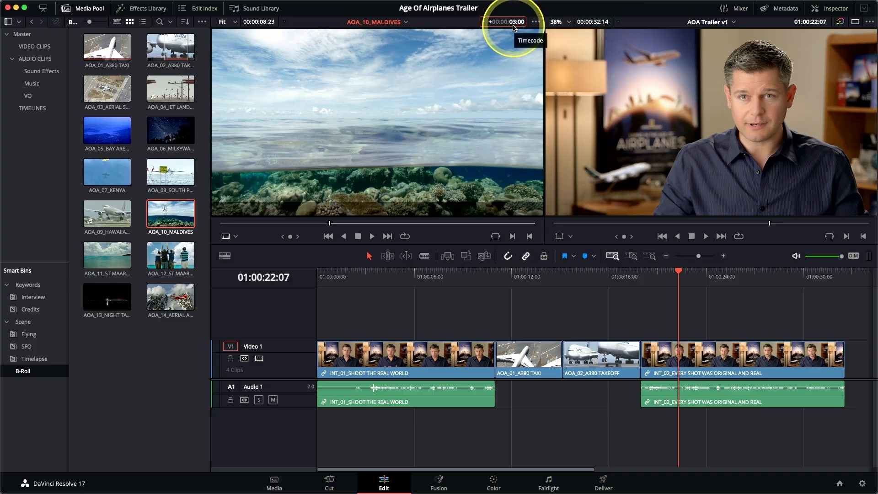
{"action": "key", "text": "Return"}
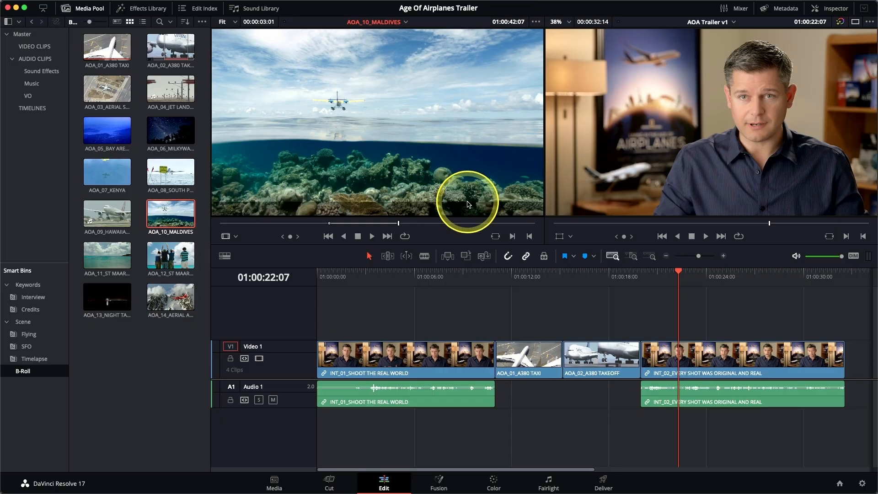
{"action": "key", "text": "F9"}
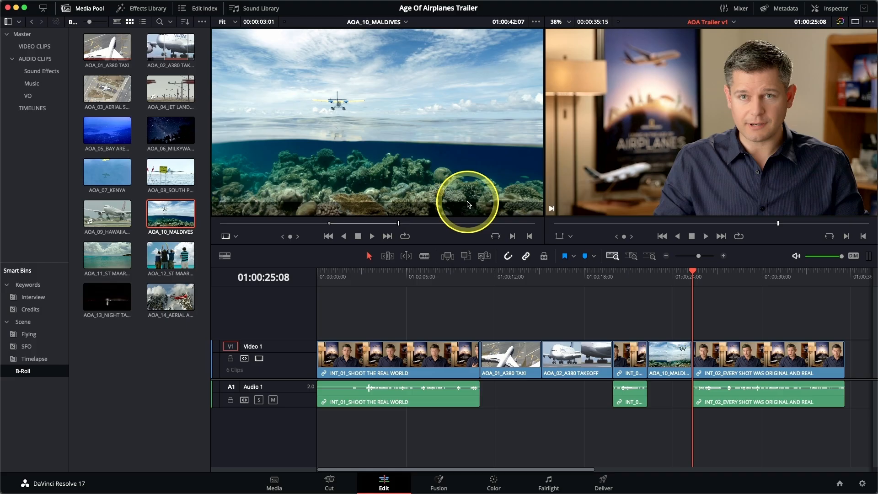
Compare Detail Zoom, Full Extent Zoom and custom zoom levels on the timeline around the playhead at 01:00:25:08
{"action": "left_click", "coordinate": [631, 256]}
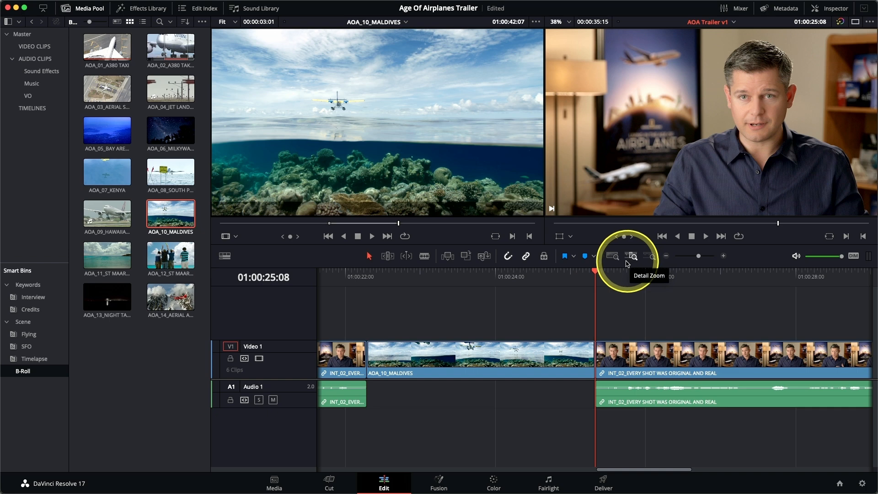
{"action": "left_click", "coordinate": [612, 257]}
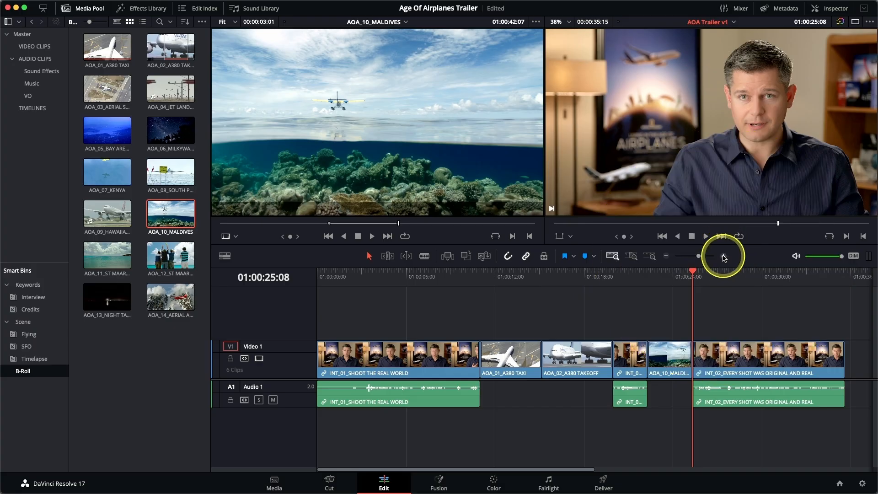
{"action": "left_click", "coordinate": [723, 256]}
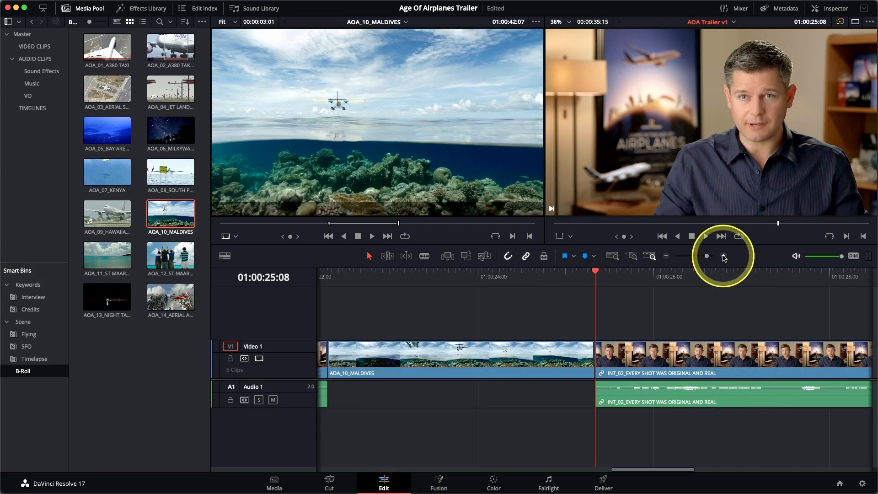
{"action": "left_click", "coordinate": [665, 257]}
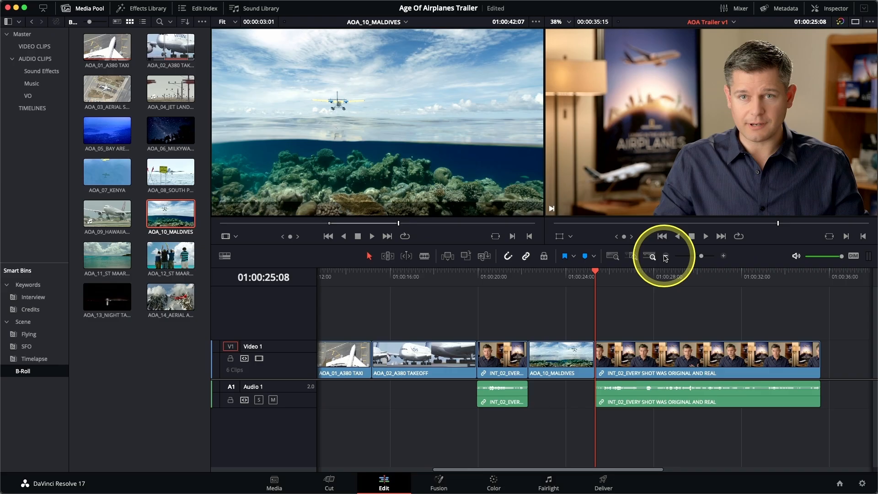
Inspect the edit between AOA_10_MALDIVES and INT_02 by zooming the timeline repeatedly in and out around the playhead
{"action": "key", "text": "super+equal"}
{"action": "key", "text": "super+equal"}
{"action": "key", "text": "super+equal"}
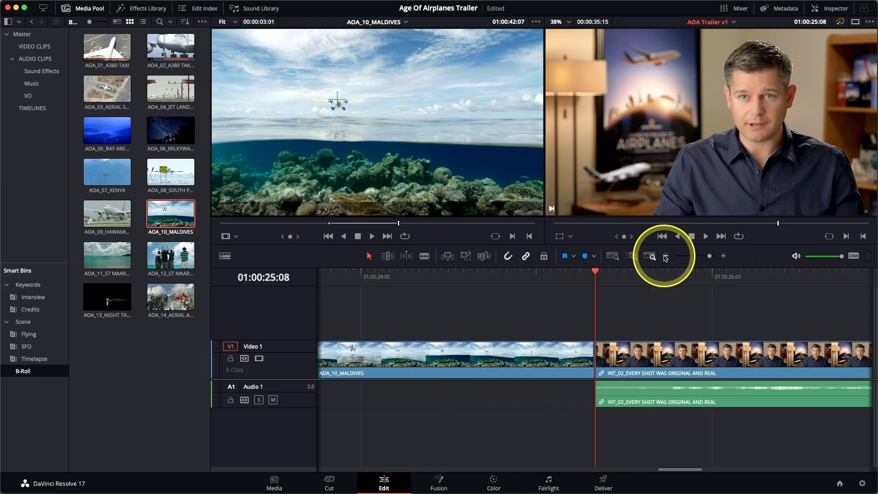
{"action": "key", "text": "super+minus"}
{"action": "key", "text": "super+minus"}
{"action": "key", "text": "super+minus"}
{"action": "key", "text": "super+minus"}
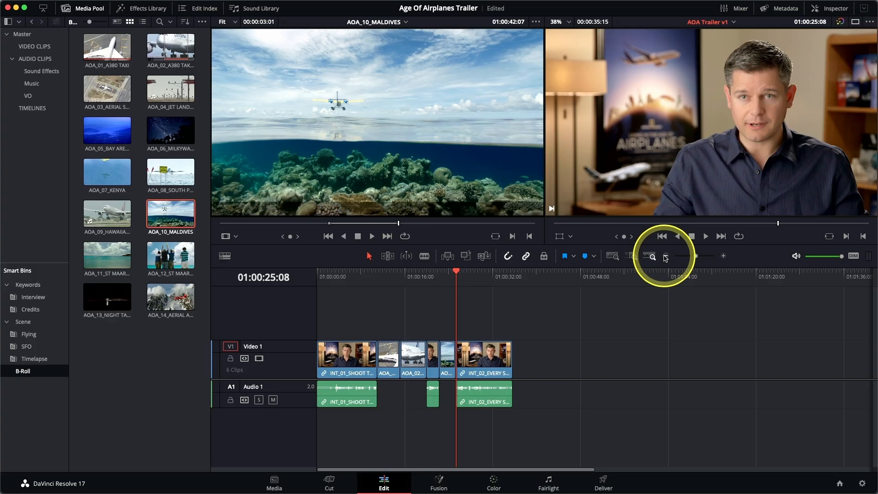
{"action": "left_click", "coordinate": [665, 257]}
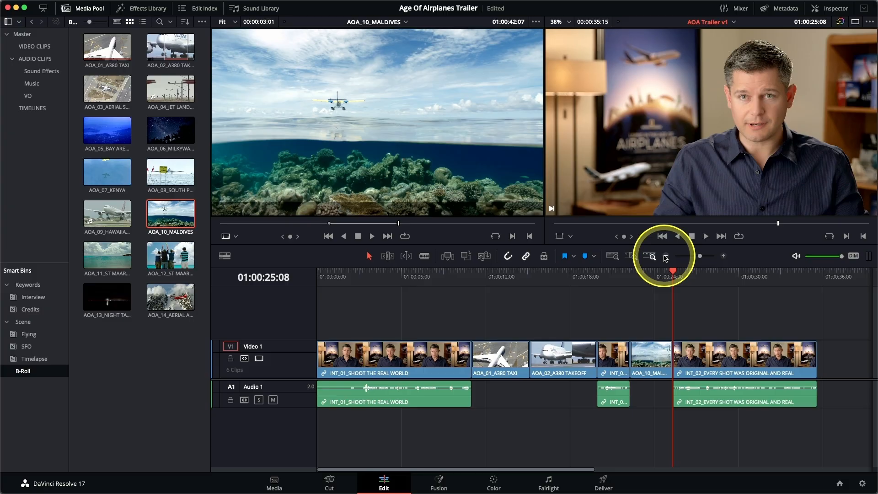
{"action": "key", "text": "super+equal"}
{"action": "key", "text": "super+equal"}
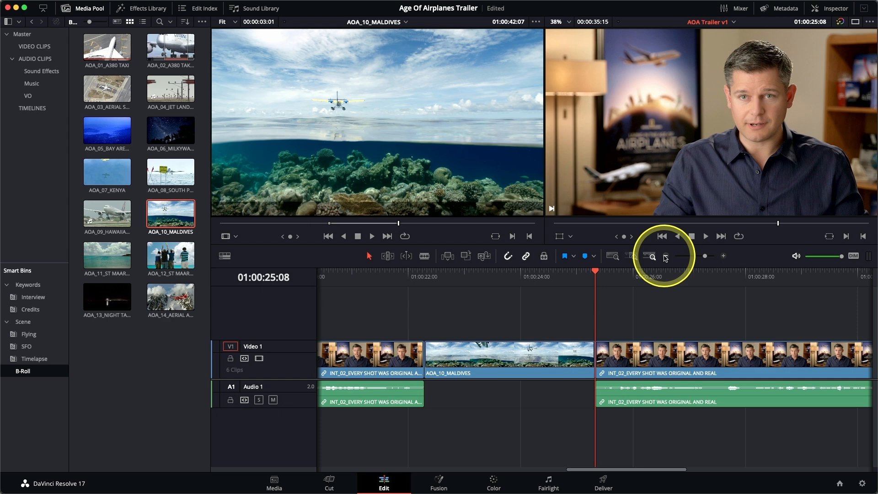
{"action": "left_click", "coordinate": [665, 256]}
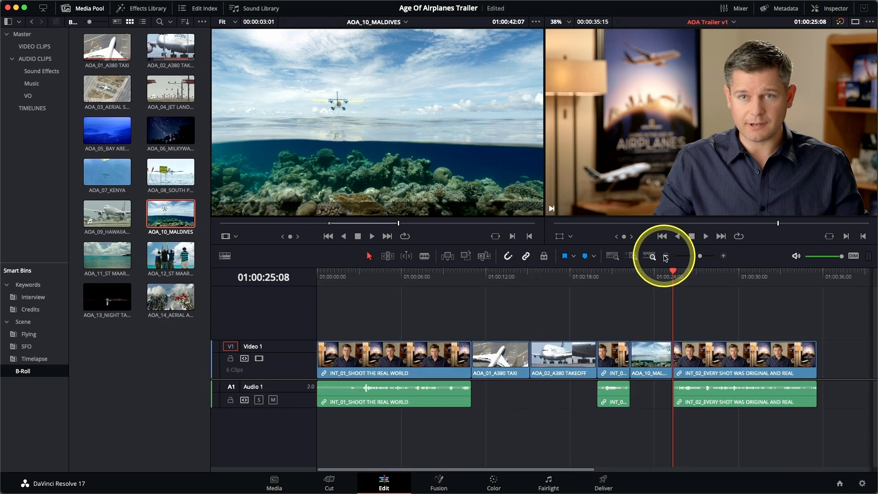
{"action": "key", "text": "super+equal"}
{"action": "left_click", "coordinate": [665, 257]}
{"action": "key", "text": "super+equal"}
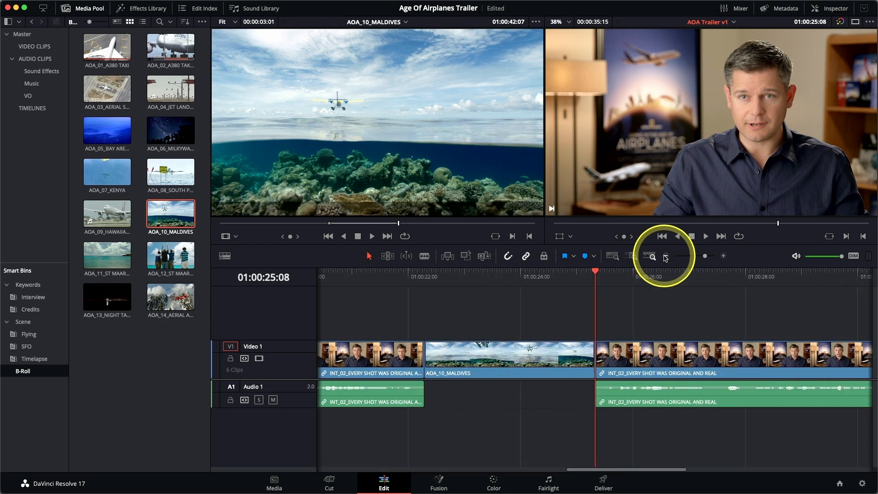
{"action": "left_click", "coordinate": [666, 257]}
{"action": "key", "text": "super+equal"}
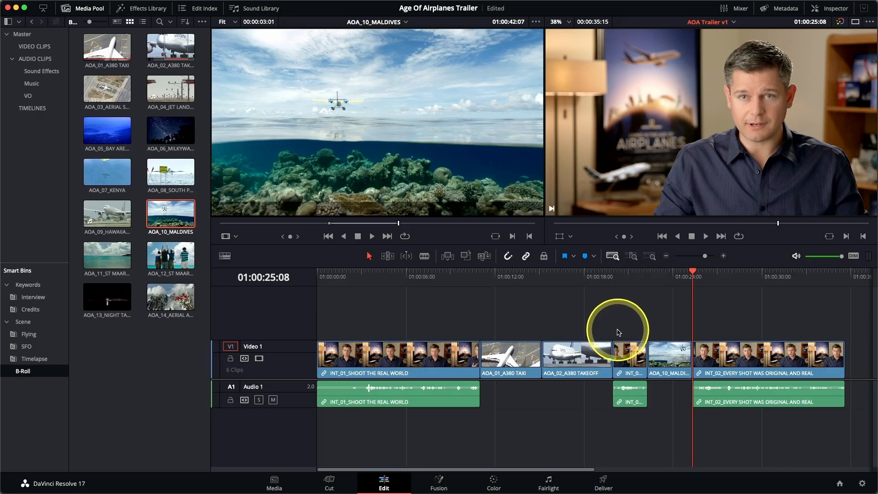
Reduce the height of the Video 1 track until its clips show no thumbnails
{"action": "left_click_drag", "start_coordinate": [619, 332], "coordinate": [618, 331]}
{"action": "scroll", "coordinate": [618, 331], "scroll_direction": "down", "scroll_amount": 5}
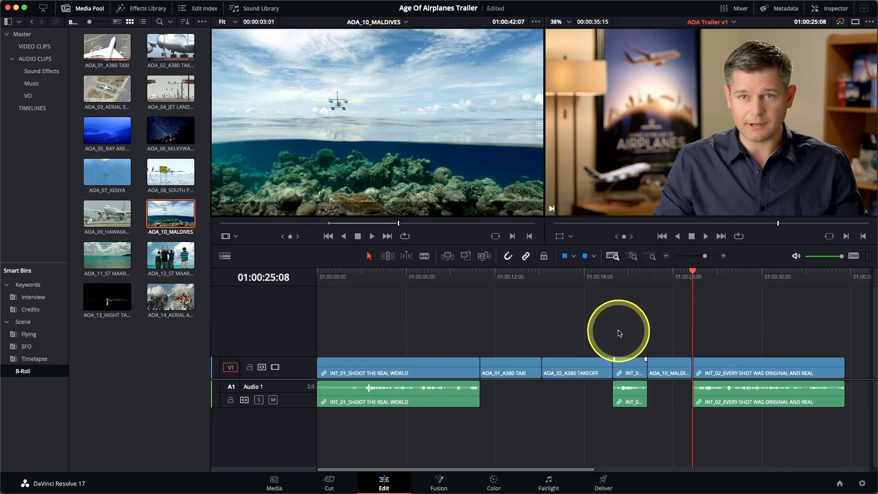
{"action": "scroll", "coordinate": [619, 331], "scroll_direction": "up", "scroll_amount": 5}
{"action": "scroll", "coordinate": [619, 331], "scroll_direction": "down", "scroll_amount": 5}
{"action": "scroll", "coordinate": [619, 333], "scroll_direction": "up", "scroll_amount": 5}
{"action": "scroll", "coordinate": [619, 333], "scroll_direction": "down", "scroll_amount": 4}
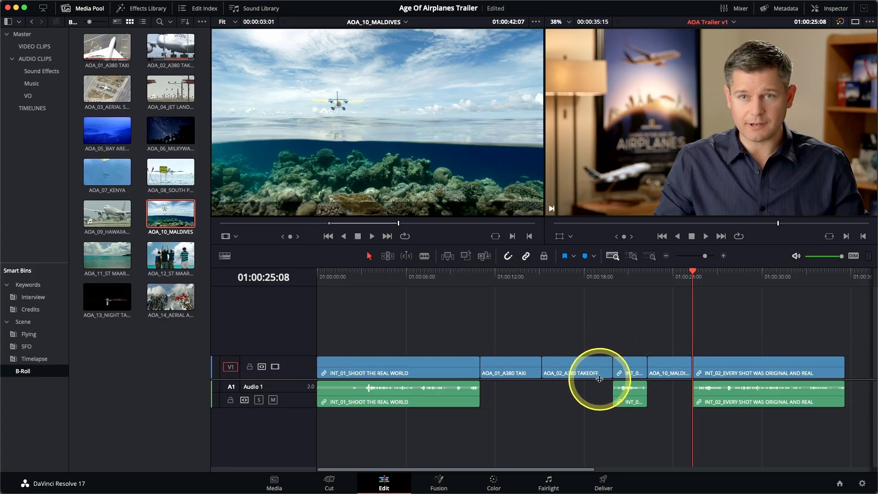
Enlarge the Audio 1 track to show taller interview waveforms and open the timeline view options
{"action": "scroll", "coordinate": [598, 384], "scroll_direction": "down", "scroll_amount": 3}
{"action": "scroll", "coordinate": [595, 355], "scroll_direction": "up", "scroll_amount": 5}
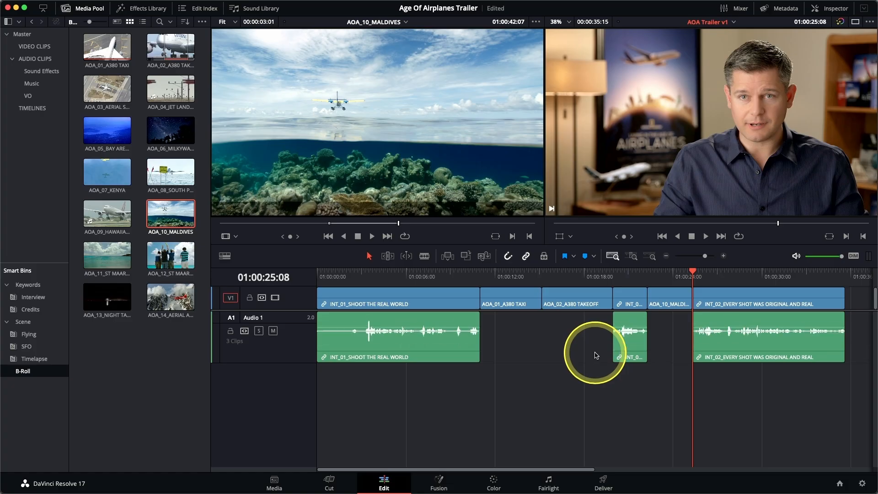
{"action": "scroll", "coordinate": [596, 356], "scroll_direction": "down", "scroll_amount": 3}
{"action": "scroll", "coordinate": [596, 355], "scroll_direction": "up", "scroll_amount": 3}
{"action": "scroll", "coordinate": [596, 355], "scroll_direction": "down", "scroll_amount": 3}
{"action": "scroll", "coordinate": [596, 354], "scroll_direction": "up", "scroll_amount": 3}
{"action": "scroll", "coordinate": [596, 355], "scroll_direction": "down", "scroll_amount": 3}
{"action": "scroll", "coordinate": [596, 355], "scroll_direction": "up", "scroll_amount": 3}
{"action": "scroll", "coordinate": [596, 355], "scroll_direction": "down", "scroll_amount": 4}
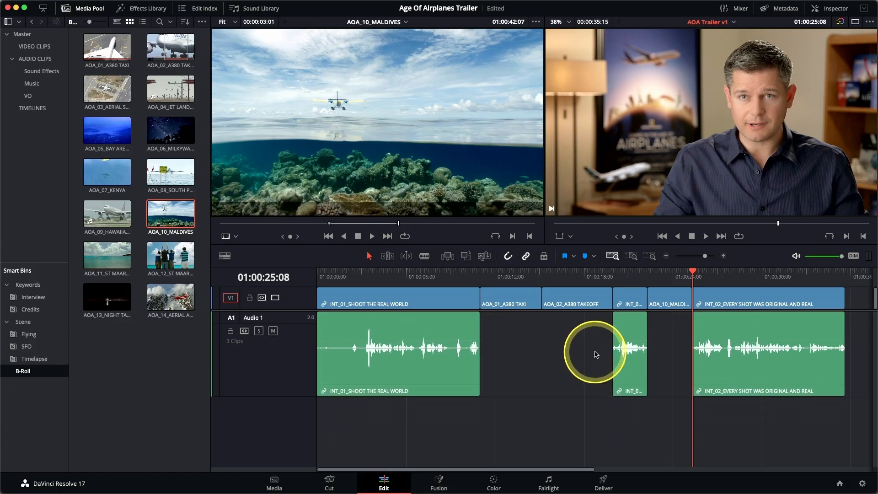
{"action": "scroll", "coordinate": [596, 355], "scroll_direction": "up", "scroll_amount": 3}
{"action": "scroll", "coordinate": [596, 355], "scroll_direction": "down", "scroll_amount": 2}
{"action": "scroll", "coordinate": [596, 355], "scroll_direction": "up", "scroll_amount": 2}
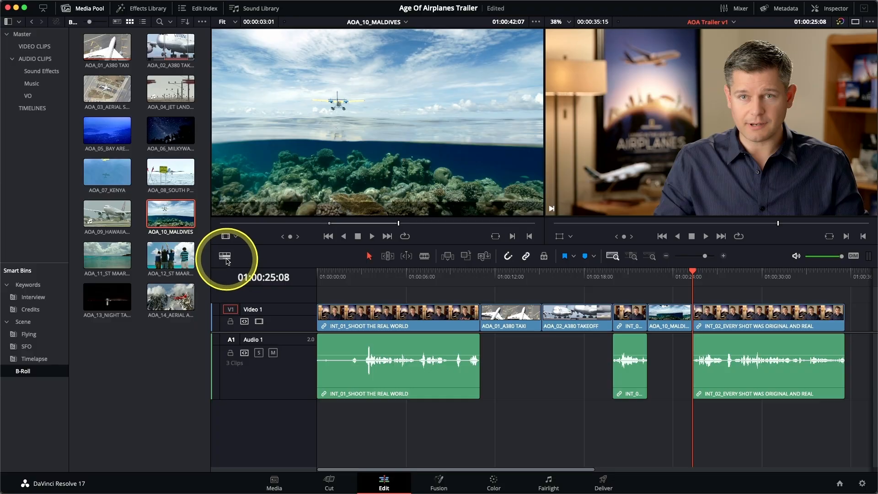
{"action": "left_click", "coordinate": [225, 258]}
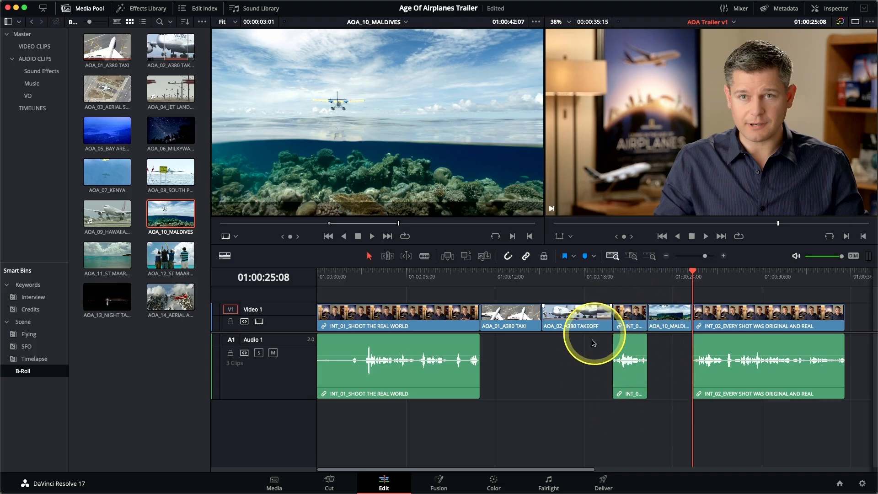
Detail-zoom the timeline at 01:00:21:02 and select the short INT_02 clip just before AOA_10_MALDIVES
{"action": "left_click", "coordinate": [630, 282]}
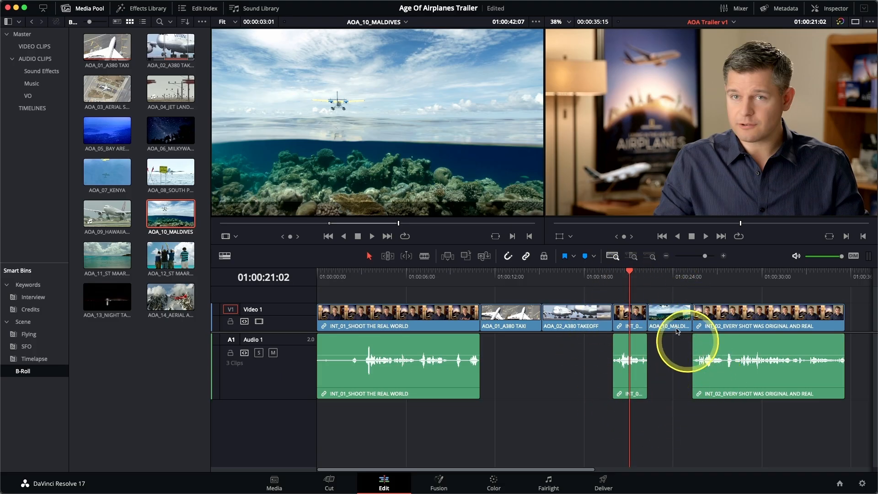
{"action": "left_click", "coordinate": [631, 256]}
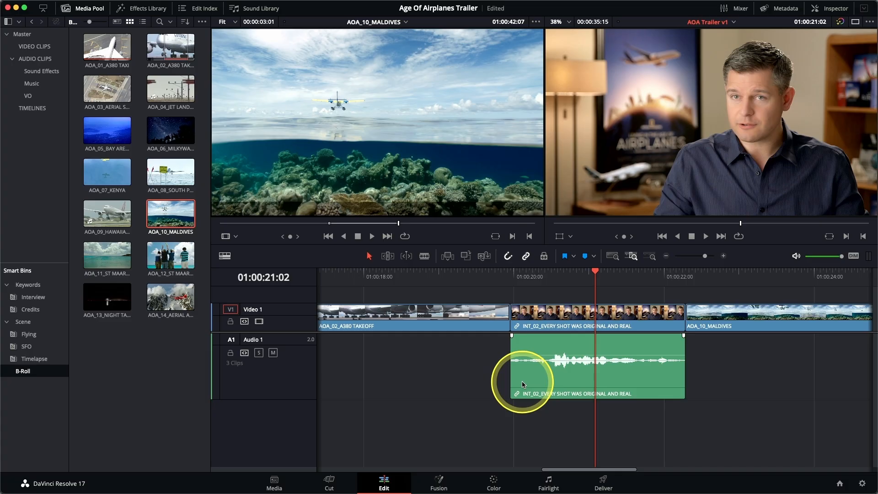
{"action": "left_click", "coordinate": [590, 315]}
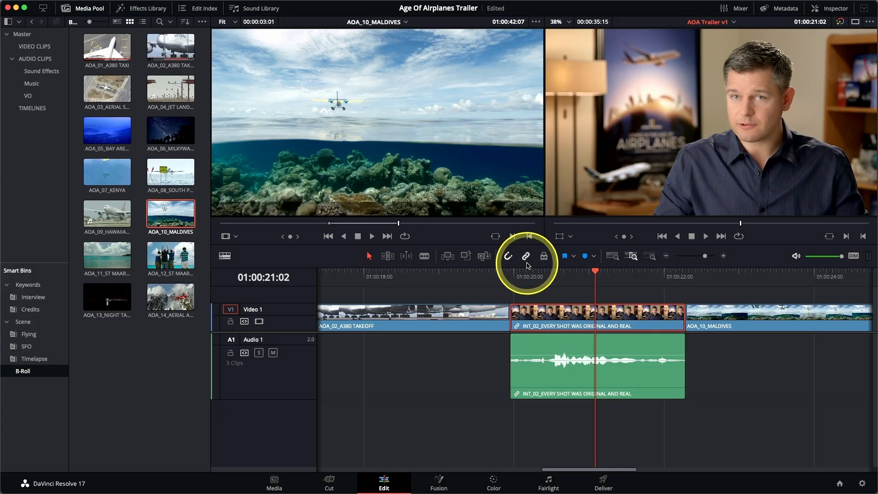
Ripple-delete the selected short INT_02 video clip between AOA_02_A380 TAKEOFF and AOA_10_MALDIVES, and save the project
{"action": "left_click", "coordinate": [613, 257]}
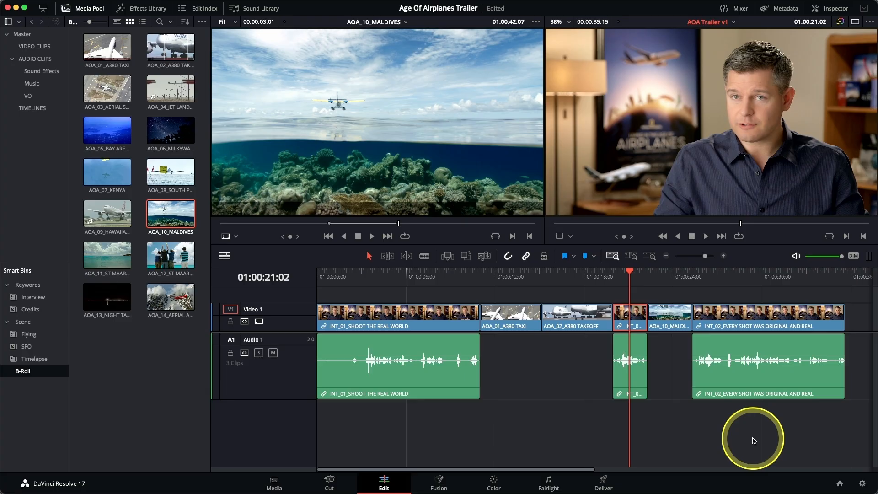
{"action": "key", "text": "Delete"}
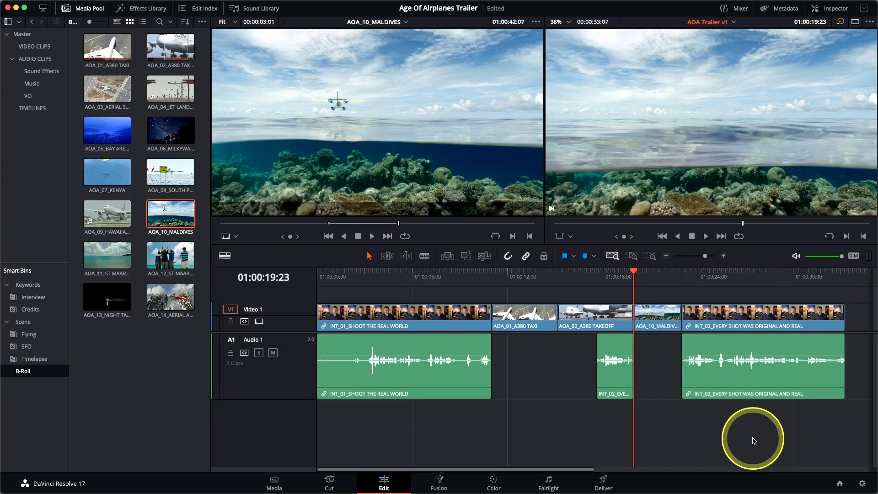
{"action": "key", "text": "super+s"}
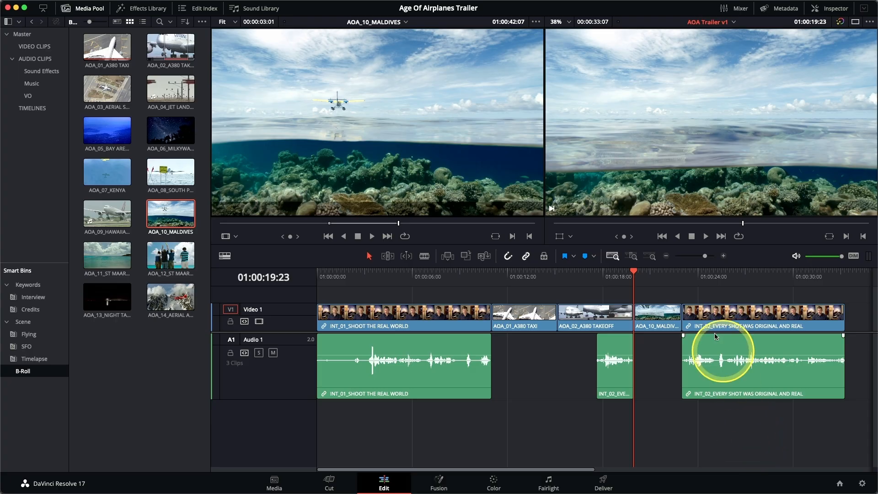
Detail-zoom from the start of the final INT_02 clip at 01:00:23:00 and enlarge the Audio 1 track for its waveform
{"action": "left_click", "coordinate": [682, 278]}
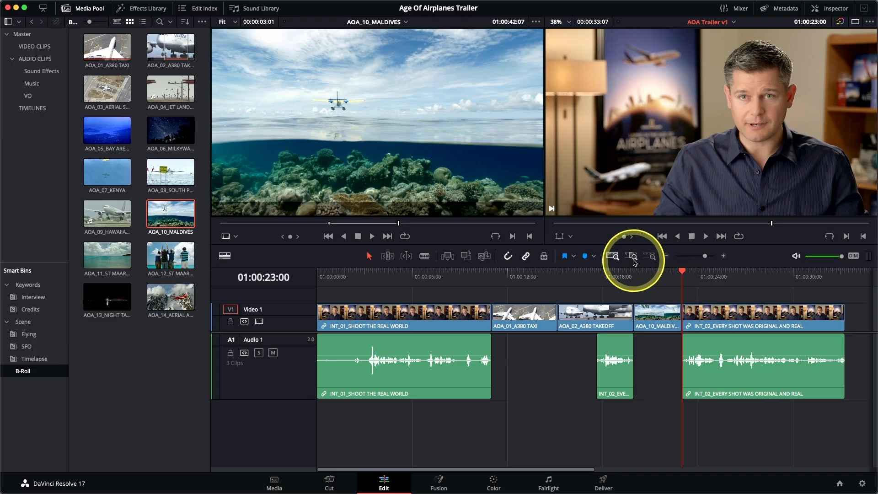
{"action": "left_click", "coordinate": [633, 258]}
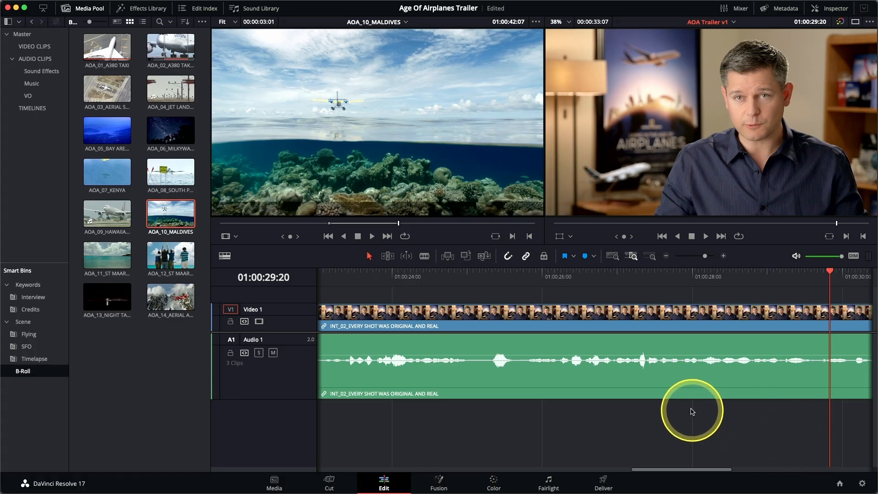
{"action": "scroll", "coordinate": [692, 412], "scroll_direction": "right", "scroll_amount": 5}
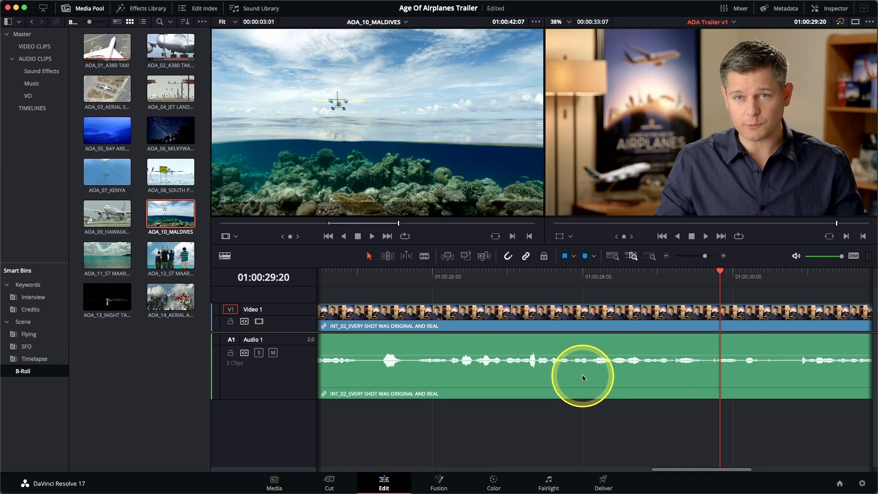
{"action": "scroll", "coordinate": [582, 375], "scroll_direction": "up", "scroll_amount": 5}
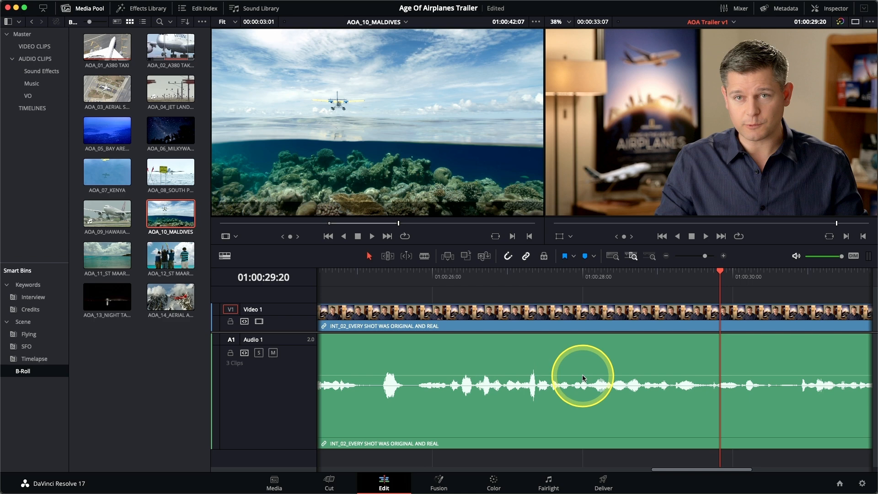
Play back and forth within the final INT_02 clip and park the playhead at the cut point 01:00:27:08
{"action": "left_click_drag", "start_coordinate": [696, 274], "coordinate": [523, 274]}
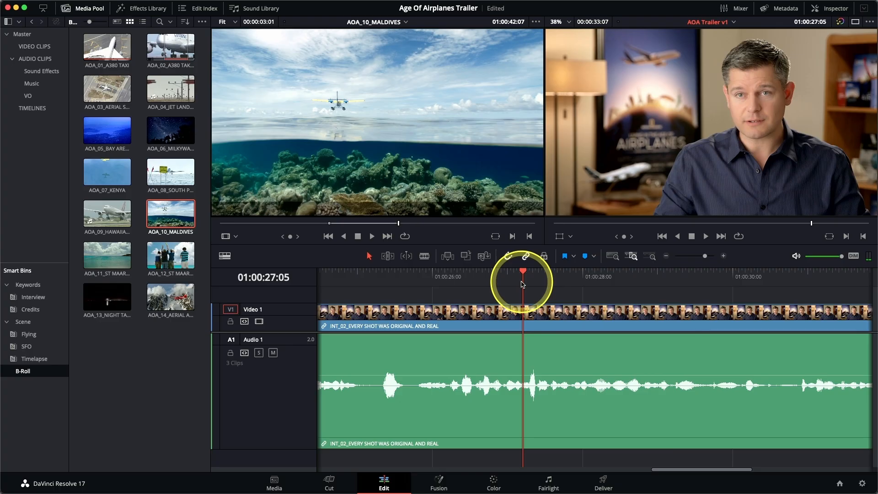
{"action": "key", "text": "l"}
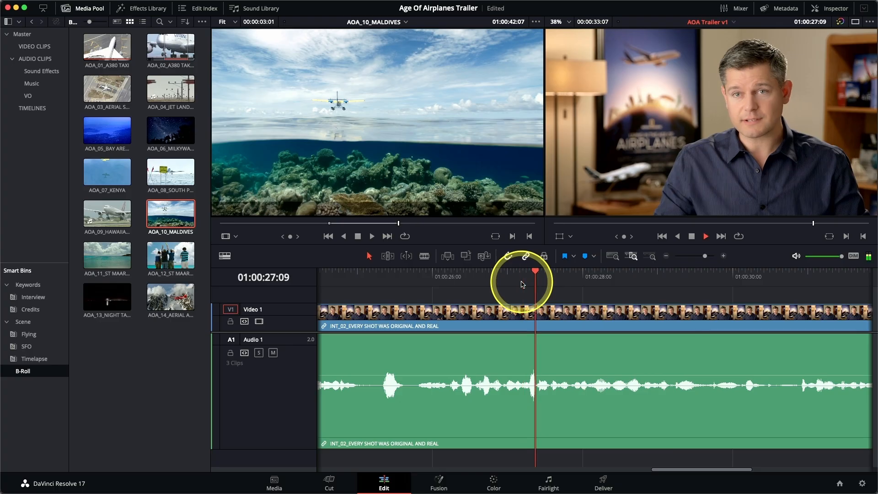
{"action": "key", "text": "j"}
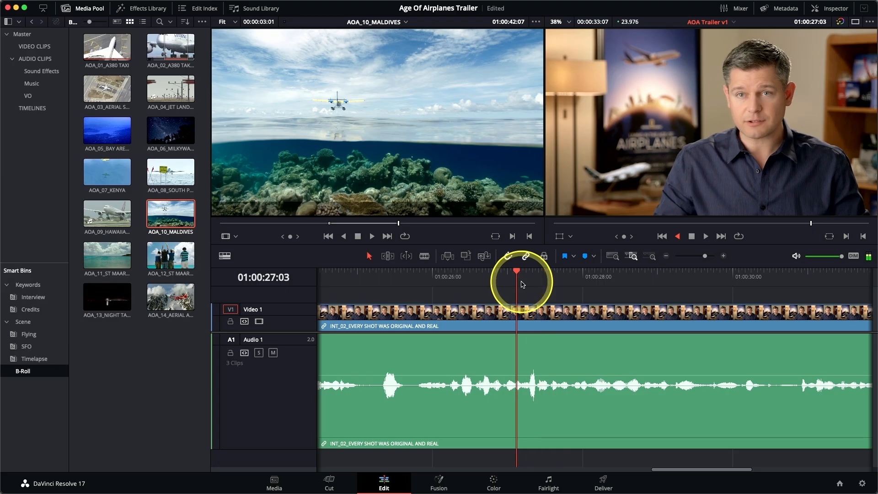
{"action": "key", "text": "l"}
{"action": "key", "text": "k"}
{"action": "key", "text": "Left"}
{"action": "key", "text": "Left"}
{"action": "key", "text": "Left"}
{"action": "key", "text": "Left"}
{"action": "key", "text": "Right"}
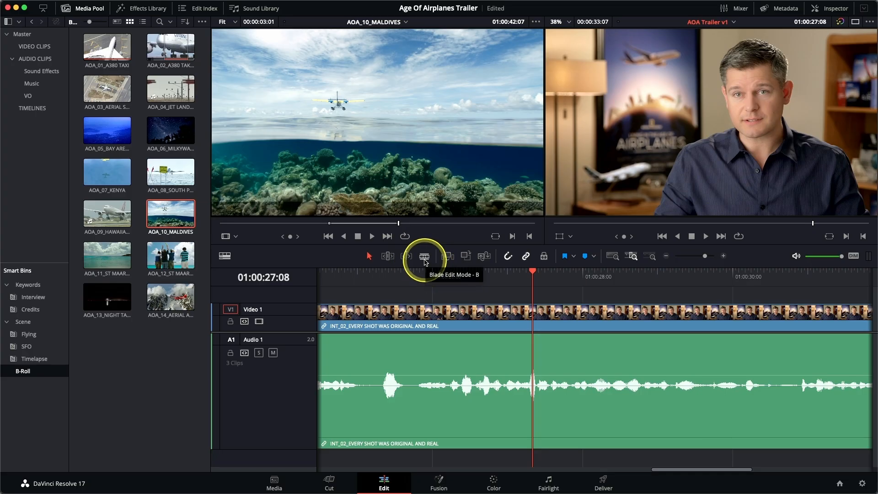
Split the final INT_02 clip with the Blade tool at 01:00:27:08
{"action": "left_click", "coordinate": [424, 256]}
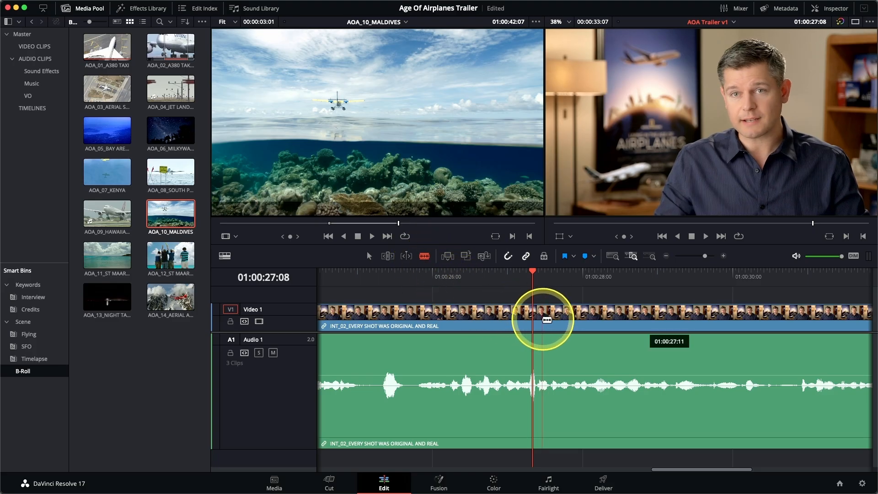
{"action": "left_click_drag", "start_coordinate": [546, 320], "coordinate": [541, 320]}
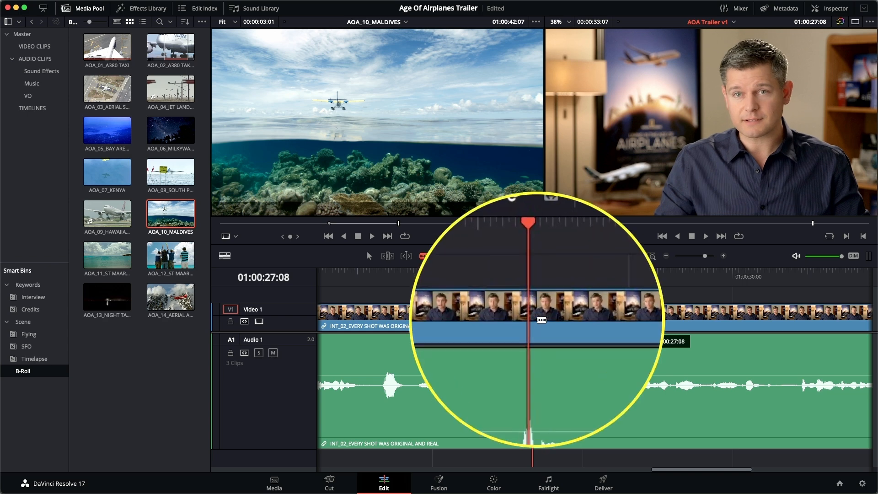
{"action": "left_click_drag", "start_coordinate": [541, 319], "coordinate": [542, 320]}
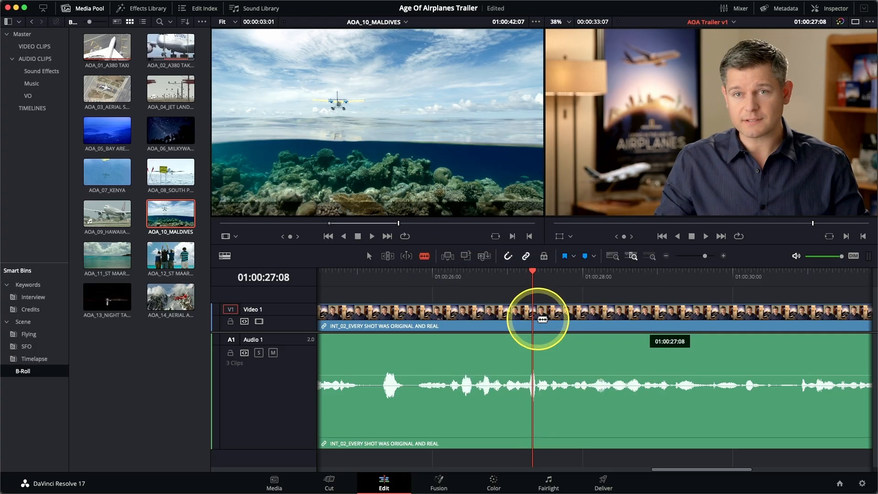
{"action": "key", "text": "super+b"}
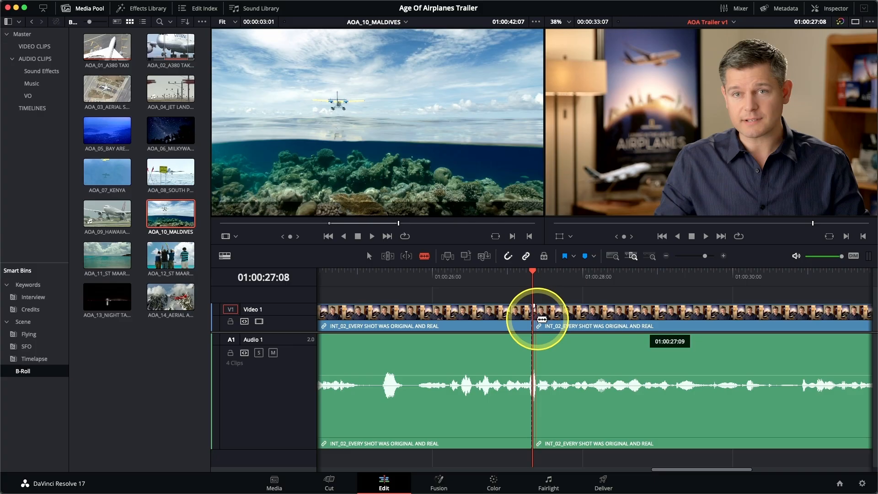
Play on through the INT_02 interview and move the playhead frame by frame to the second cut point, 01:00:28:15
{"action": "key", "text": "space"}
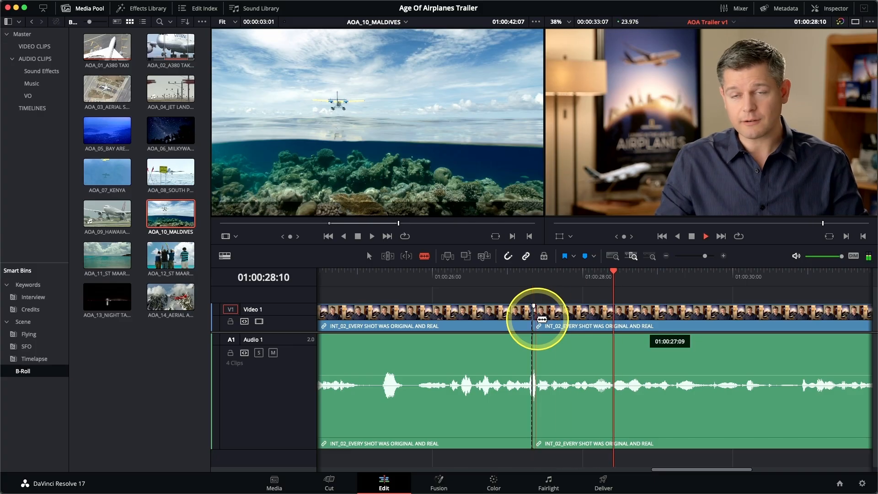
{"action": "key", "text": "j"}
{"action": "key", "text": "l"}
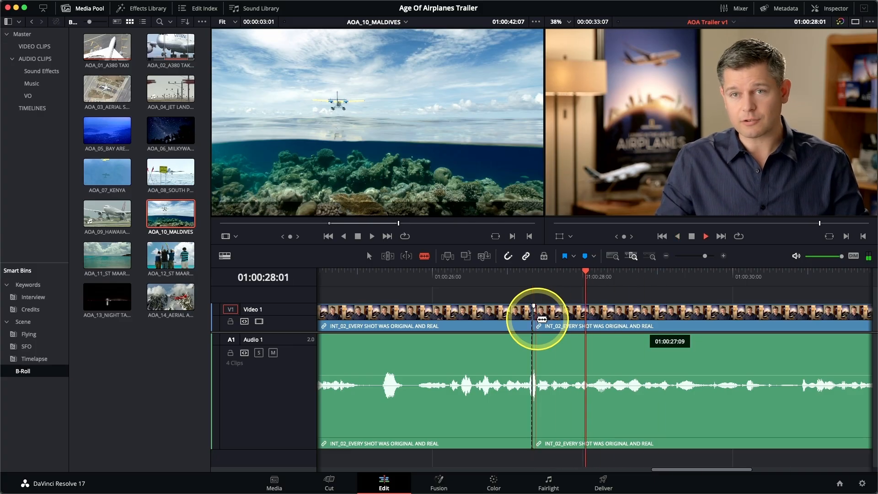
{"action": "key", "text": "k"}
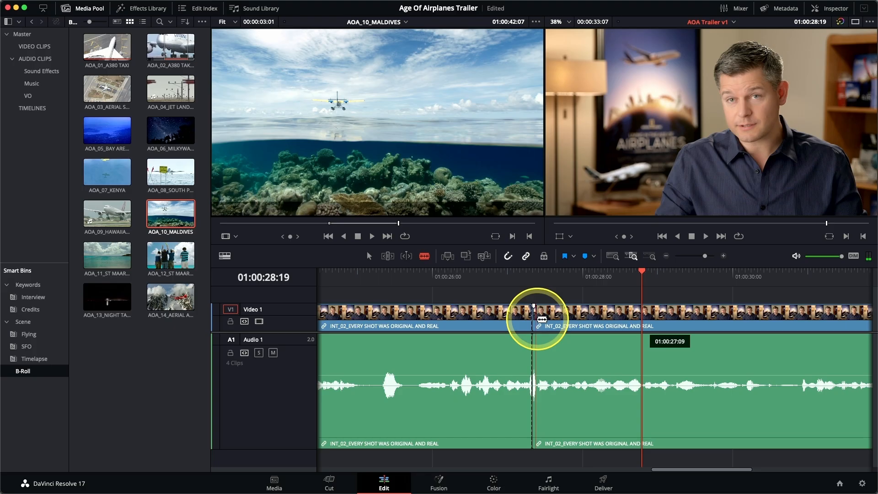
{"action": "key", "text": "Left"}
{"action": "key", "text": "Left"}
{"action": "key", "text": "Left"}
{"action": "key", "text": "Left"}
{"action": "key", "text": "Left"}
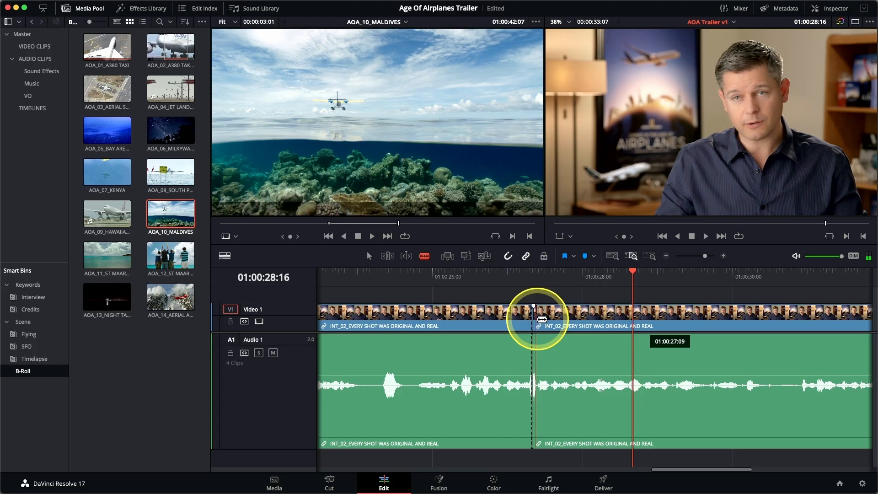
{"action": "key", "text": "Right"}
{"action": "key", "text": "Right"}
{"action": "key", "text": "Left"}
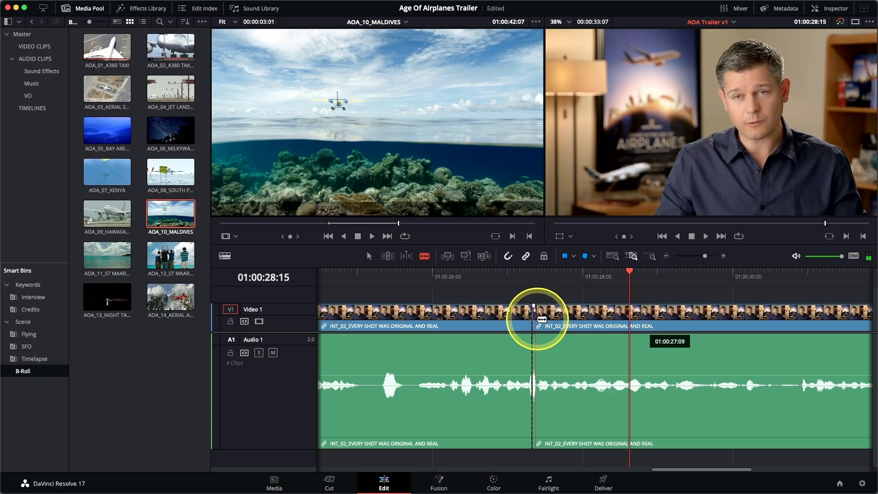
{"action": "key", "text": "Right"}
{"action": "key", "text": "Left"}
{"action": "key", "text": "Left"}
{"action": "key", "text": "Right"}
{"action": "key", "text": "Left"}
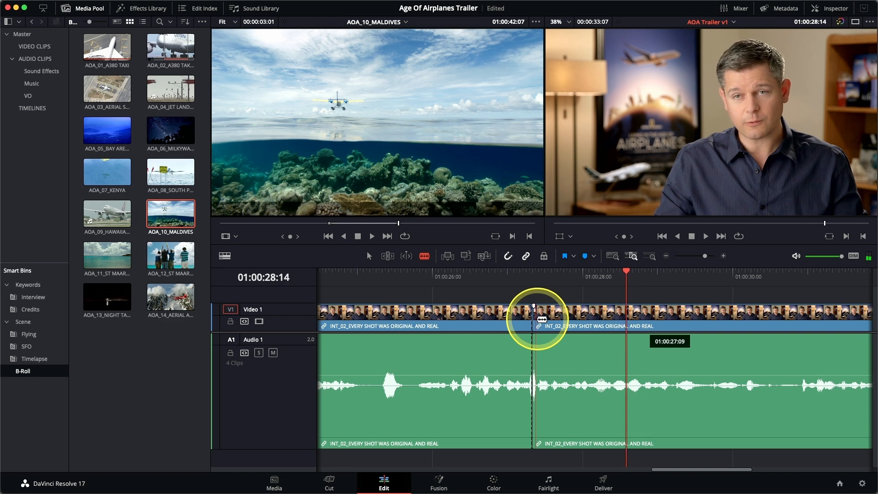
{"action": "key", "text": "Right"}
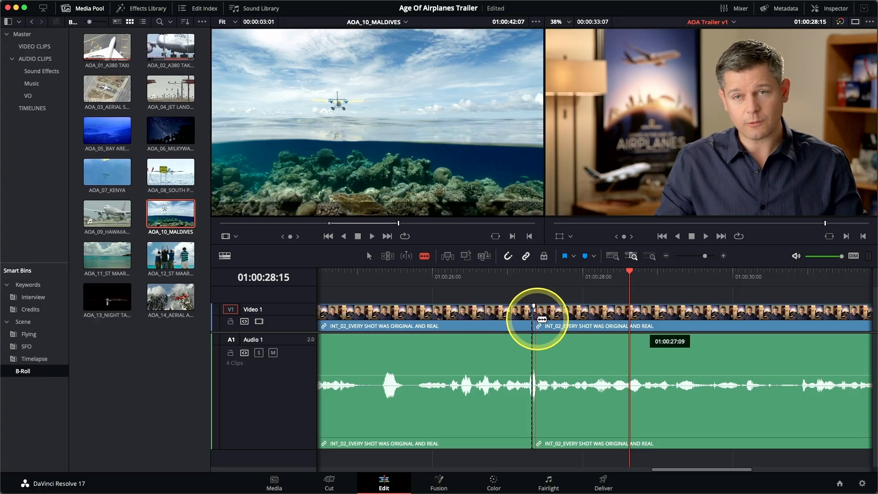
Blade INT_02 at 01:00:28:15, ripple-delete the section between the two cuts, and preview the joined edit
{"action": "left_click_drag", "start_coordinate": [542, 319], "coordinate": [634, 326]}
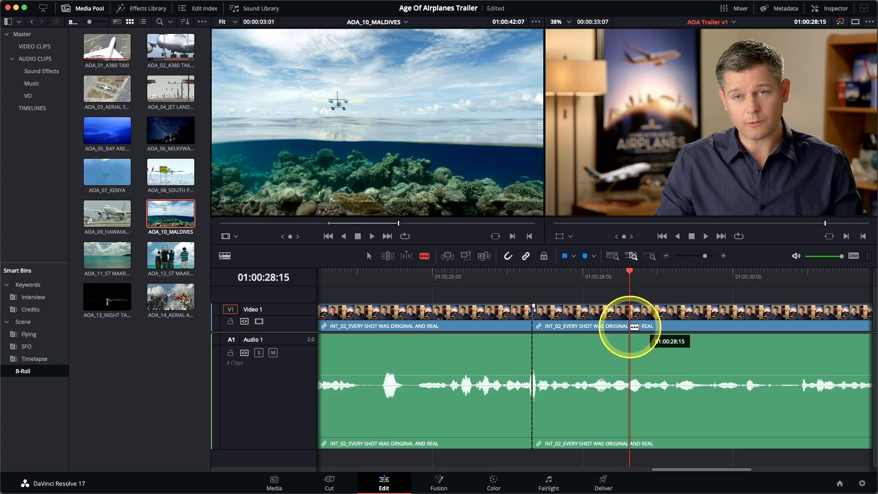
{"action": "left_click", "coordinate": [634, 327]}
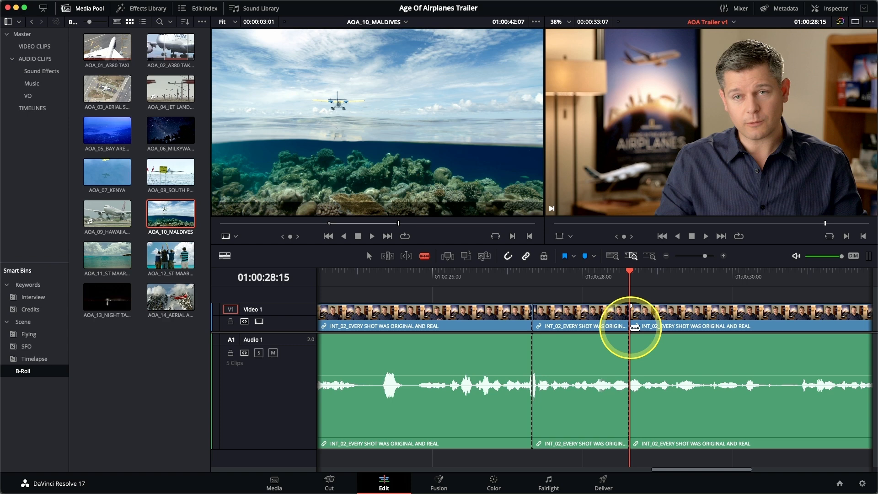
{"action": "key", "text": "a"}
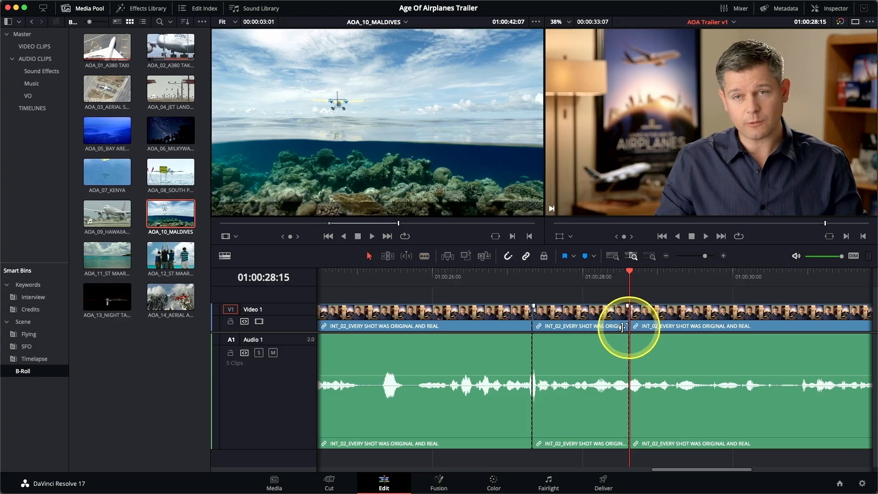
{"action": "left_click", "coordinate": [603, 328]}
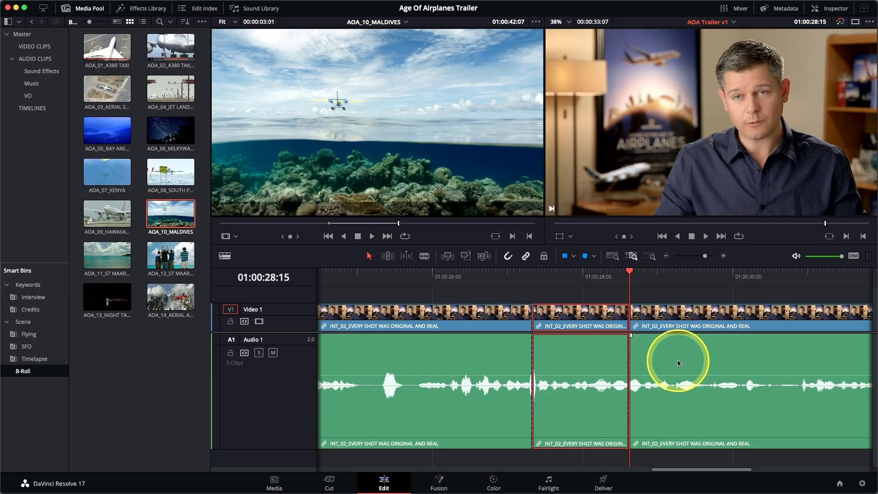
{"action": "key", "text": "BackSpace"}
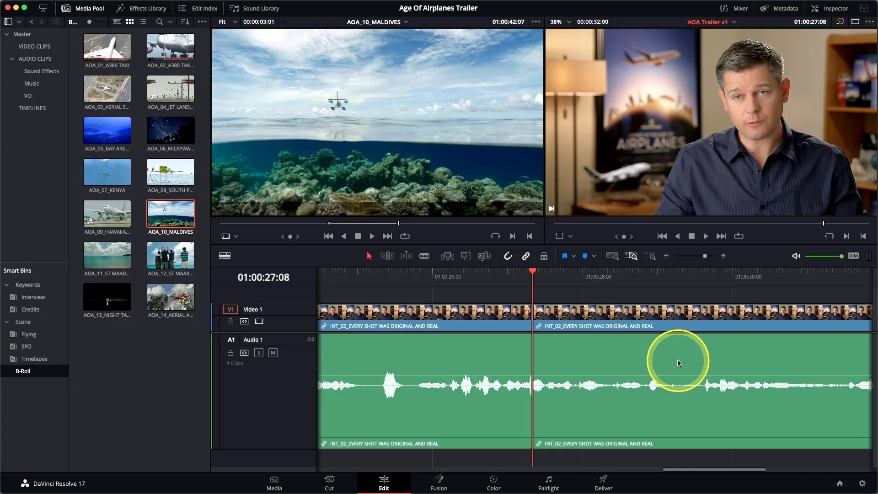
{"action": "key", "text": "slash"}
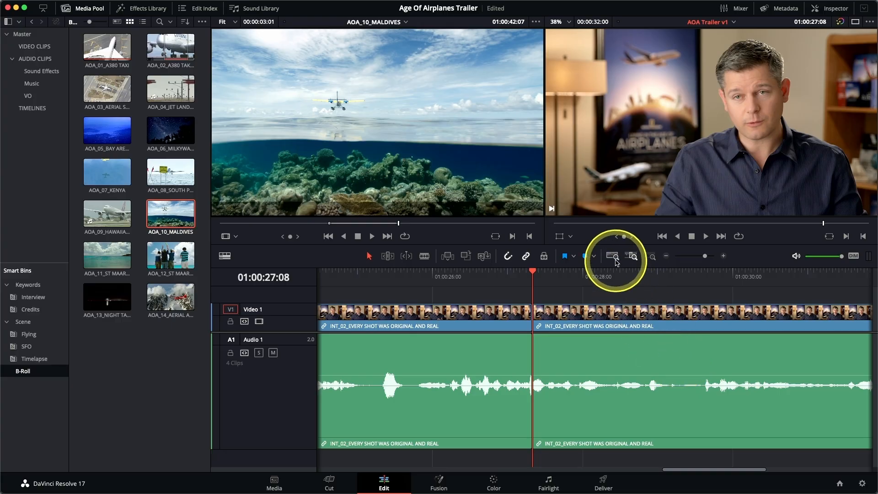
Fit the whole timeline in view and trim the start of INT_01_SHOOT THE REAL WORLD inward by about 2 seconds without rippling
{"action": "left_click", "coordinate": [616, 259]}
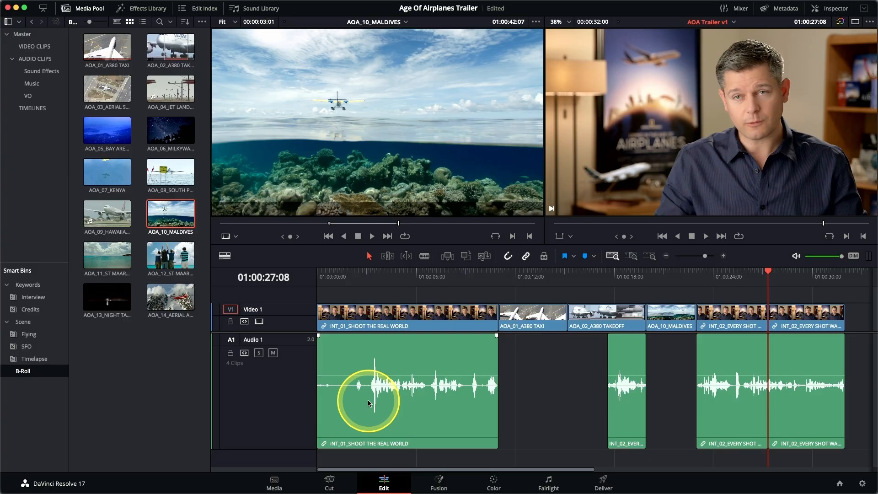
{"action": "left_click", "coordinate": [322, 331]}
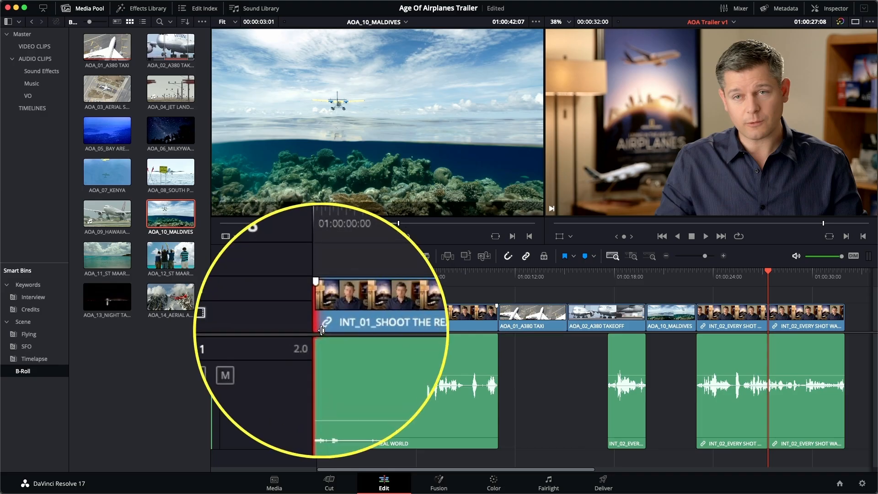
{"action": "left_click_drag", "start_coordinate": [322, 330], "coordinate": [356, 329]}
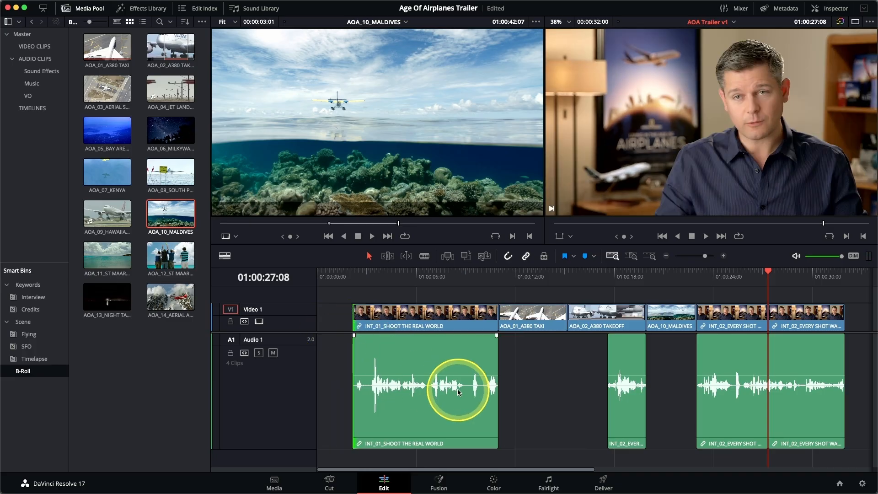
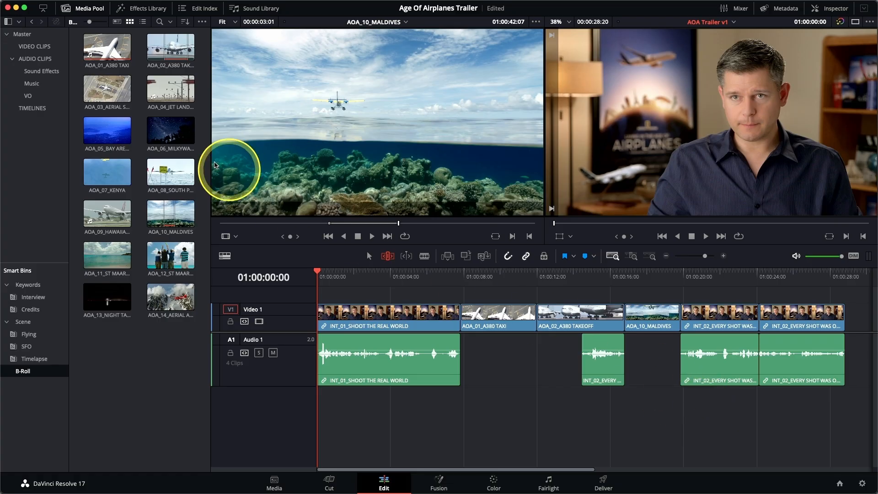
Load Music for Trailer.wav from the Music bin and add it at the timeline start on a new second audio track
{"action": "left_click", "coordinate": [48, 87]}
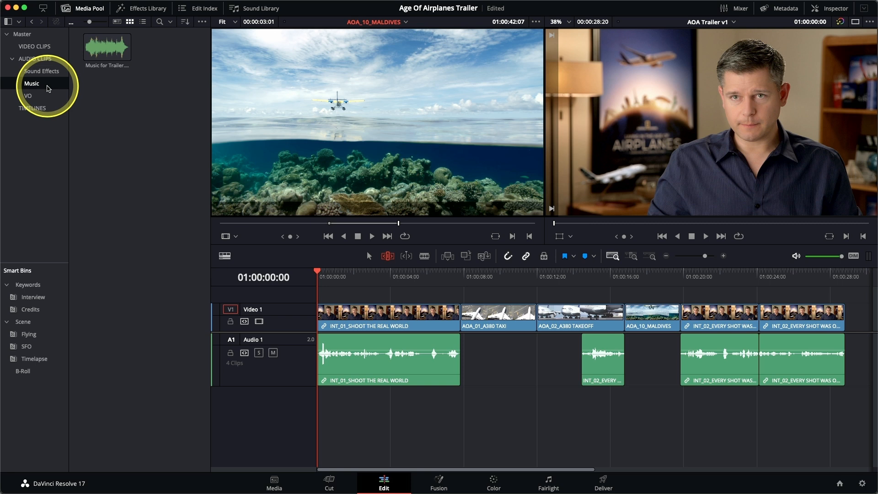
{"action": "double_click", "coordinate": [98, 54]}
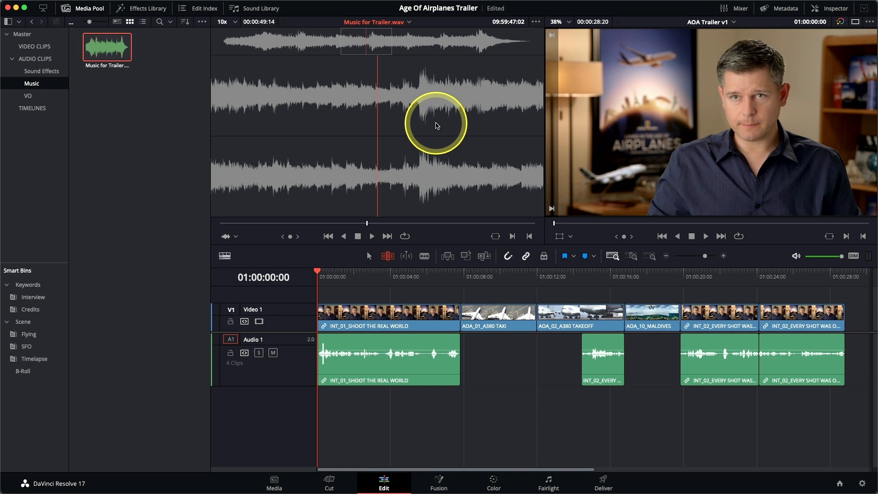
{"action": "left_click_drag", "start_coordinate": [437, 126], "coordinate": [870, 143]}
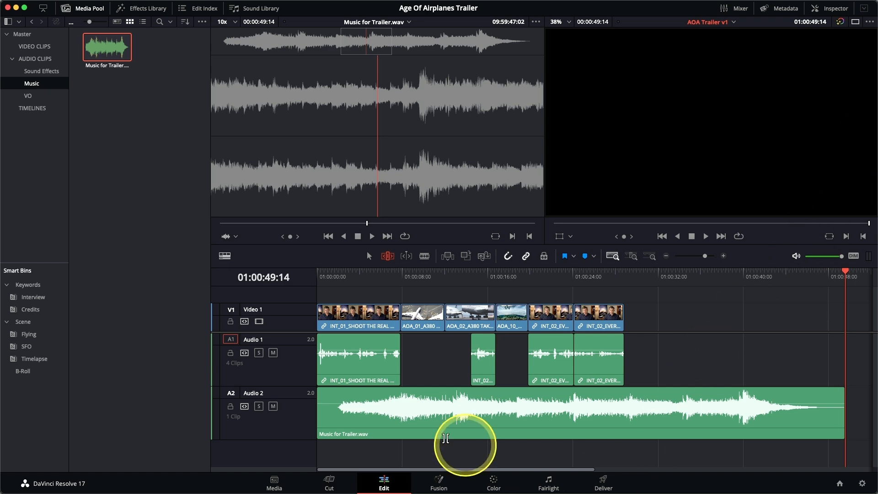
Lower the volume of the music clip on Audio 2 and play the timeline from the beginning to check the mix
{"action": "left_click", "coordinate": [416, 404]}
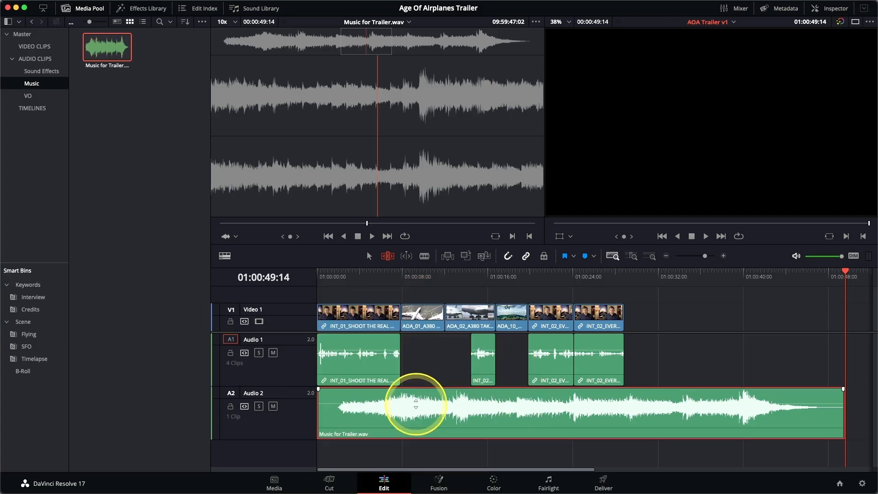
{"action": "left_click_drag", "start_coordinate": [415, 404], "coordinate": [417, 408]}
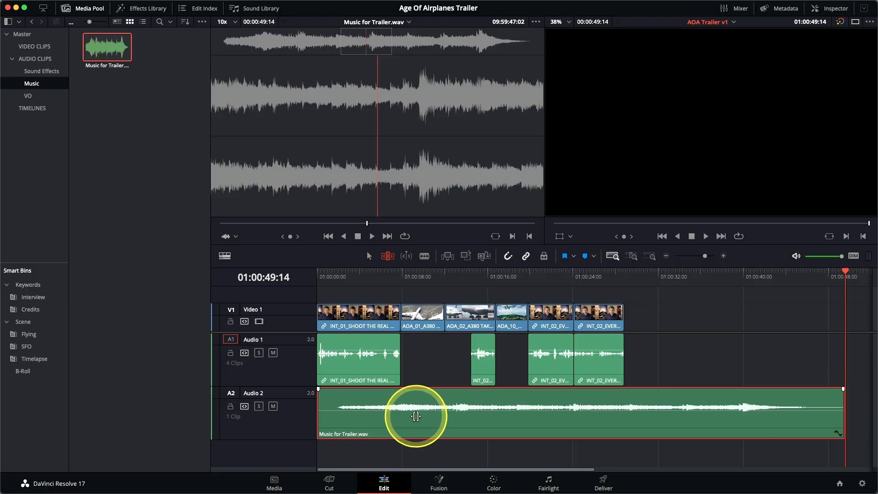
{"action": "left_click_drag", "start_coordinate": [374, 274], "coordinate": [295, 282]}
{"action": "key", "text": "space"}
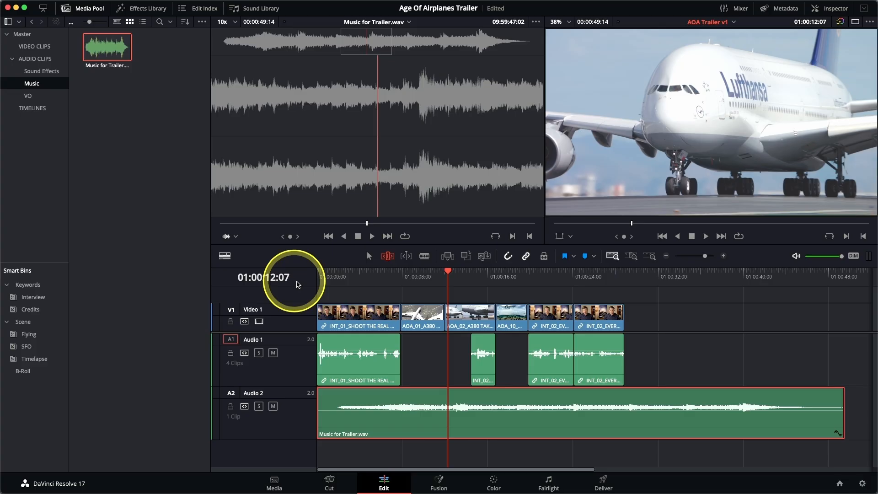
Park the timeline playhead at 01:00:24:03 and mark AOA_08_SOUTH POLE TAKEOFF from the B-Roll bin from 01:00:01:07 to 01:00:06:07
{"action": "left_click_drag", "start_coordinate": [555, 274], "coordinate": [573, 273]}
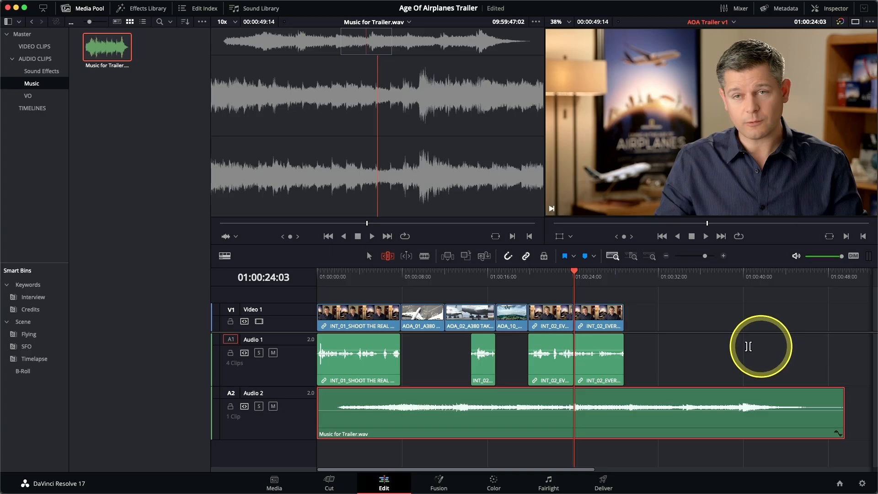
{"action": "left_click", "coordinate": [17, 371]}
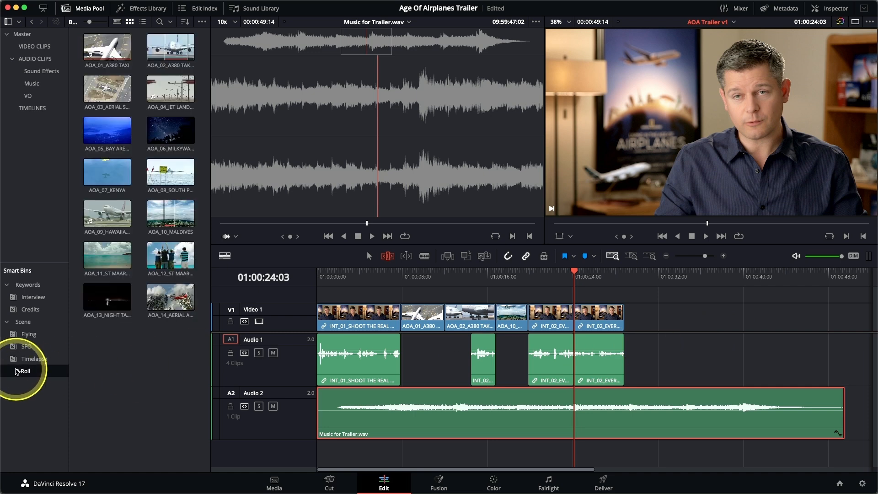
{"action": "left_click", "coordinate": [166, 180]}
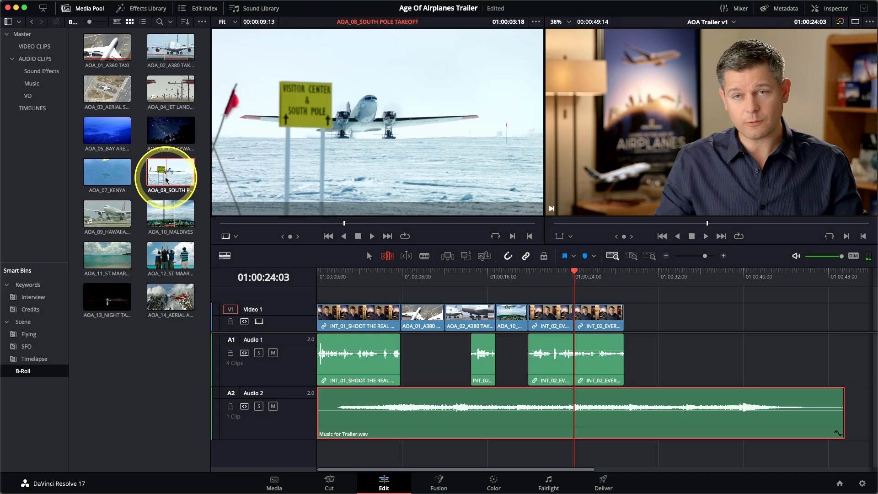
{"action": "left_click_drag", "start_coordinate": [257, 223], "coordinate": [275, 223]}
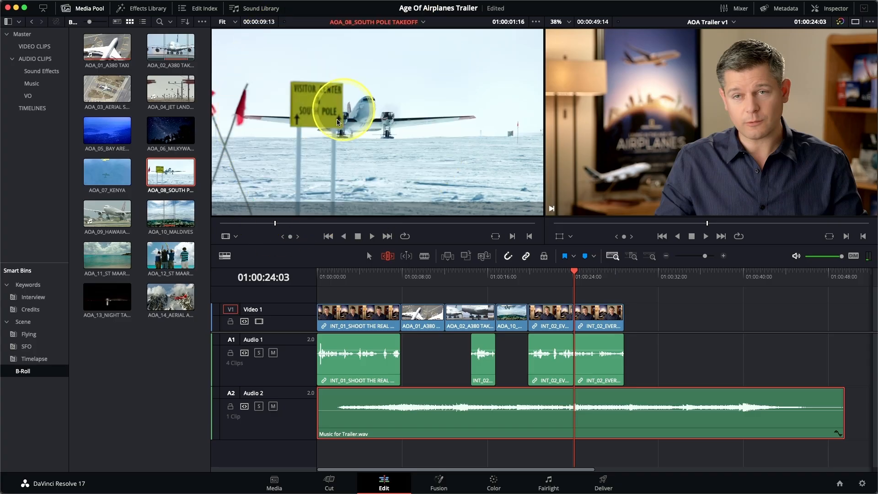
{"action": "mouse_move", "coordinate": [275, 224]}
{"action": "left_mouse_down"}
{"action": "mouse_move", "coordinate": [250, 224]}
{"action": "mouse_move", "coordinate": [263, 223]}
{"action": "left_mouse_up"}
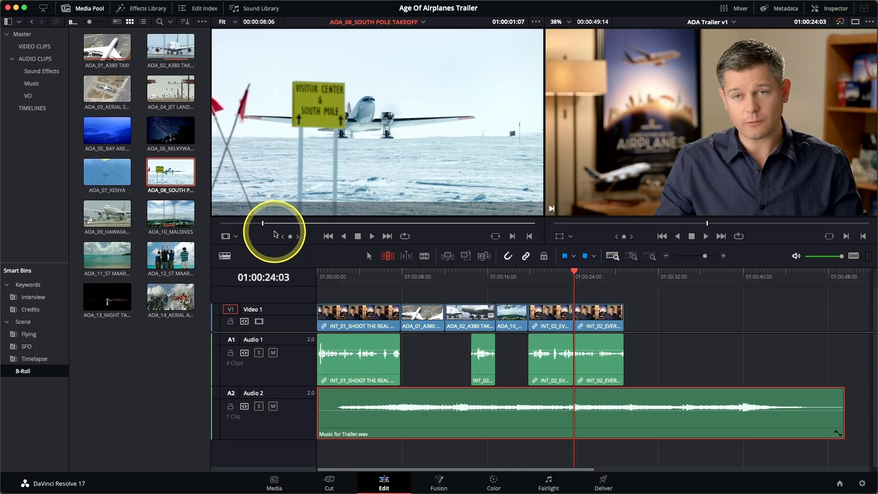
{"action": "type", "text": "00"}
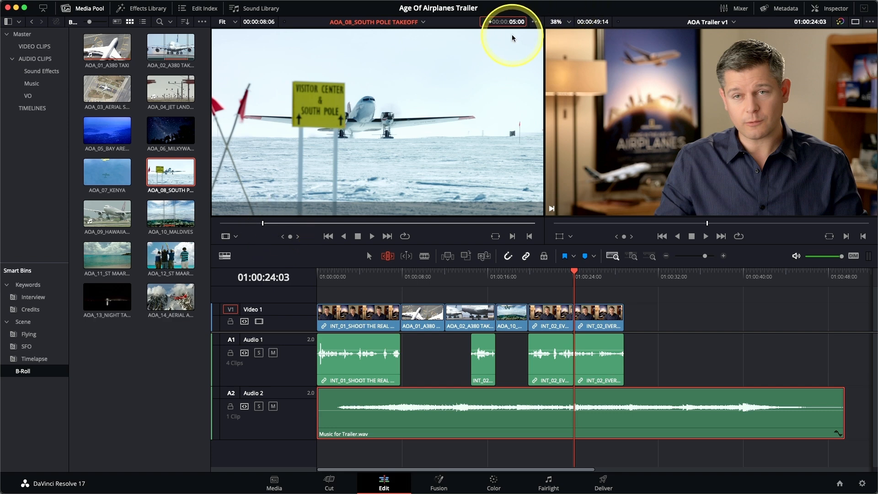
{"action": "key", "text": "Return"}
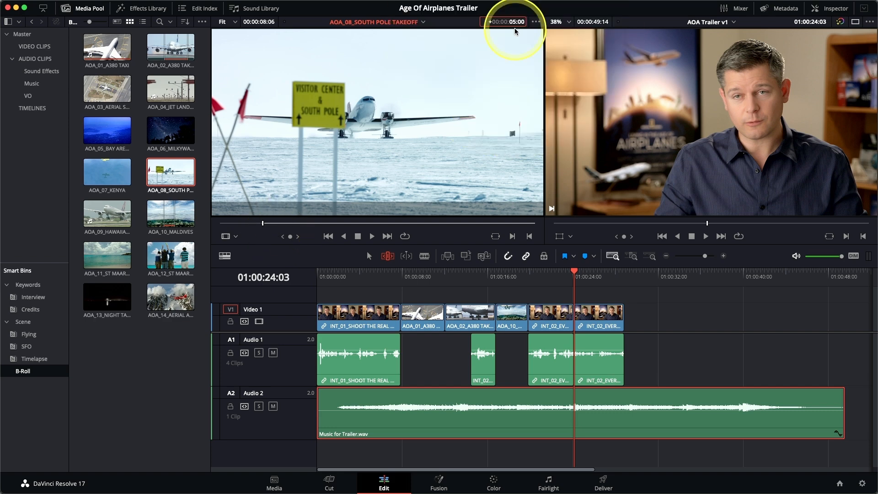
{"action": "key", "text": "i"}
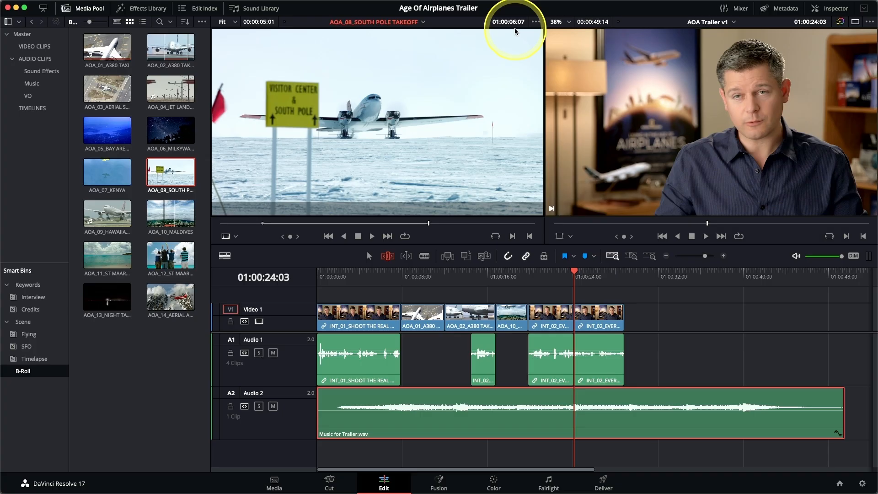
Overwrite the picture of the last INT_02 clip at the playhead with the marked South Pole range and preview around the edit
{"action": "key", "text": "F10"}
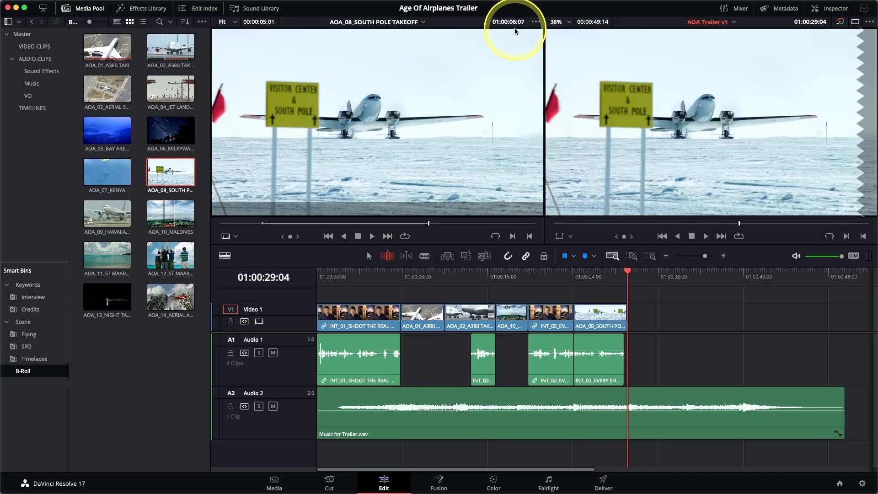
{"action": "key", "text": "Up"}
{"action": "key", "text": "Up"}
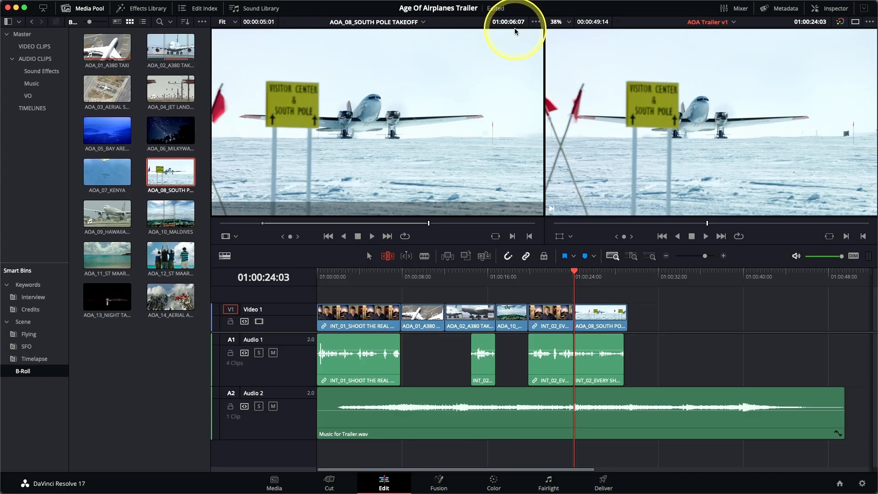
{"action": "key", "text": "slash"}
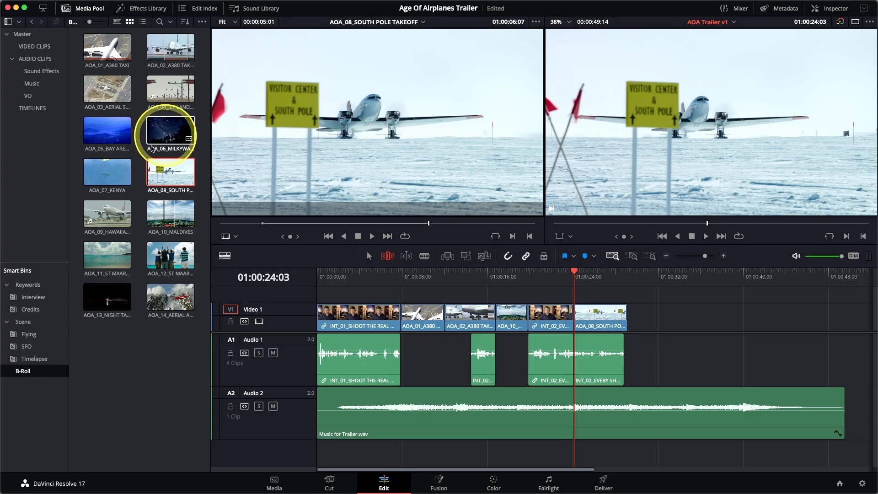
Select AOA_07_KENYA, AOA_11_ST MAARTEN LANDING and AOA_14_AERIAL ALASKA in the B-Roll bin and append them to the end of Video 1
{"action": "left_click", "coordinate": [115, 170]}
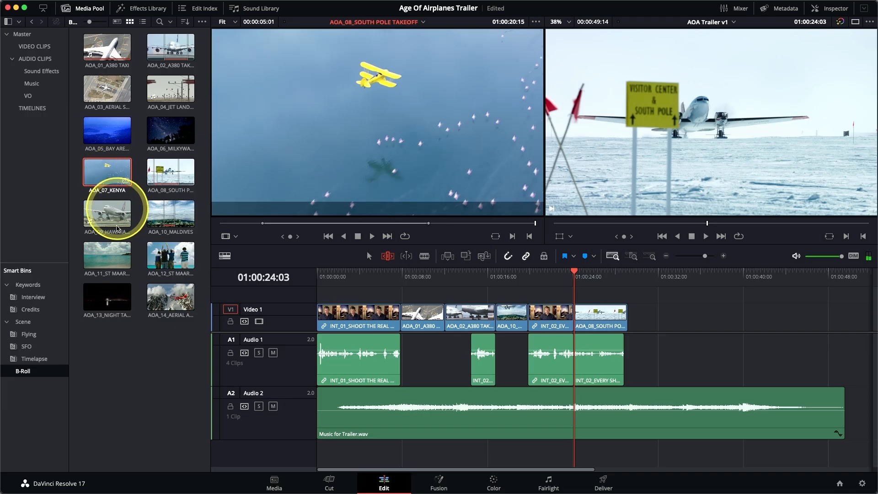
{"action": "left_click", "coordinate": [99, 256]}
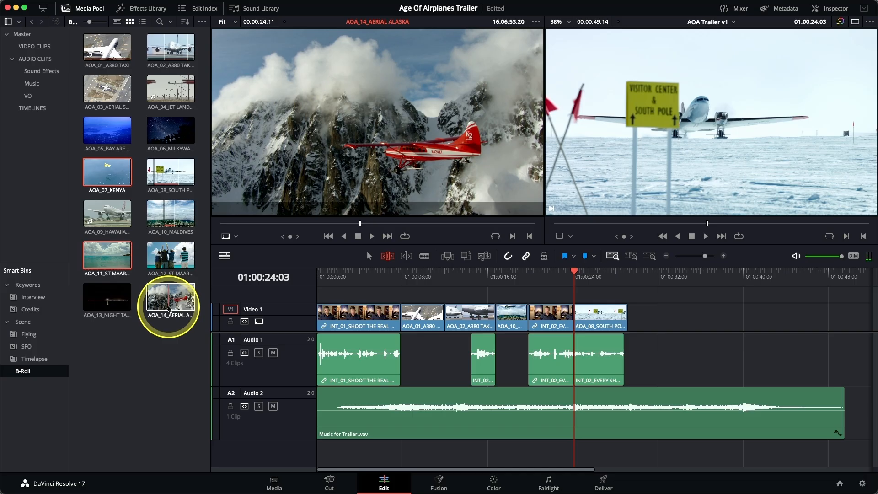
{"action": "left_click", "coordinate": [169, 309]}
{"action": "left_click_drag", "start_coordinate": [168, 306], "coordinate": [875, 168]}
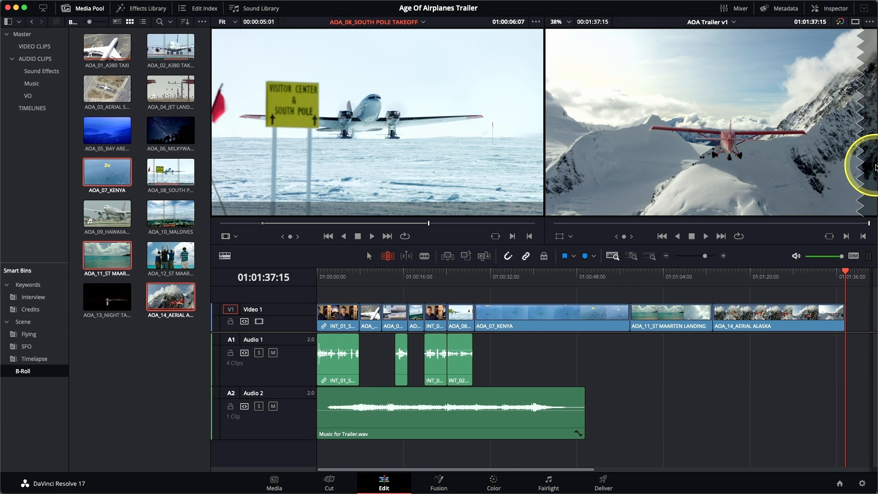
Select the three appended B-roll clips on Video 1 and, in Trim Edit mode, change their clip duration to 00:00:05:00
{"action": "left_click", "coordinate": [369, 257]}
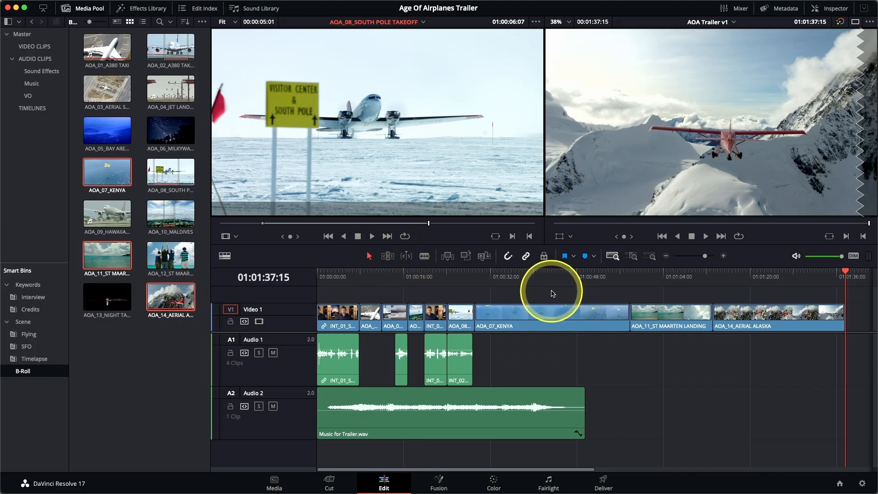
{"action": "left_click_drag", "start_coordinate": [551, 292], "coordinate": [627, 316]}
{"action": "left_click_drag", "start_coordinate": [676, 328], "coordinate": [785, 356]}
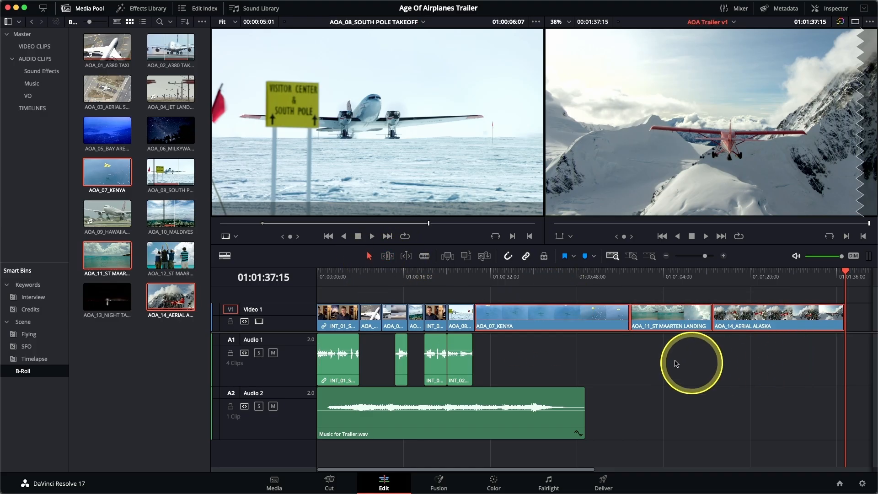
{"action": "left_click", "coordinate": [388, 257]}
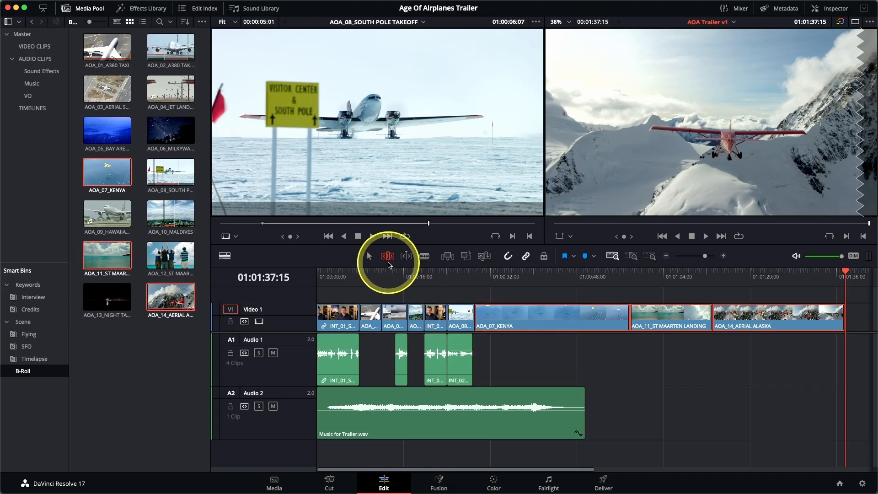
{"action": "right_click", "coordinate": [582, 319]}
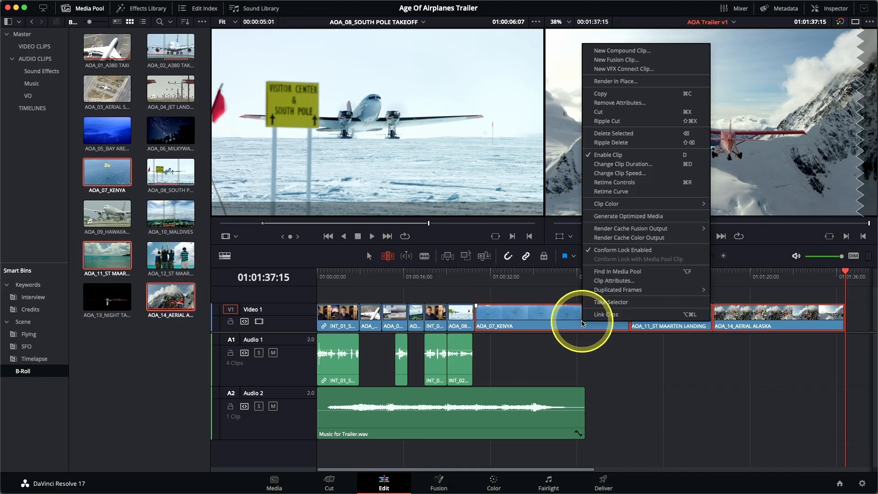
{"action": "left_click", "coordinate": [629, 163]}
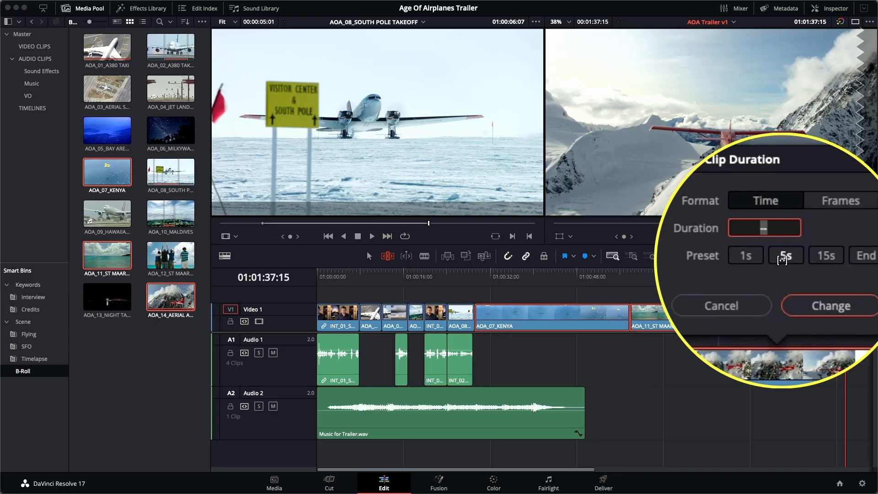
{"action": "left_click", "coordinate": [782, 259]}
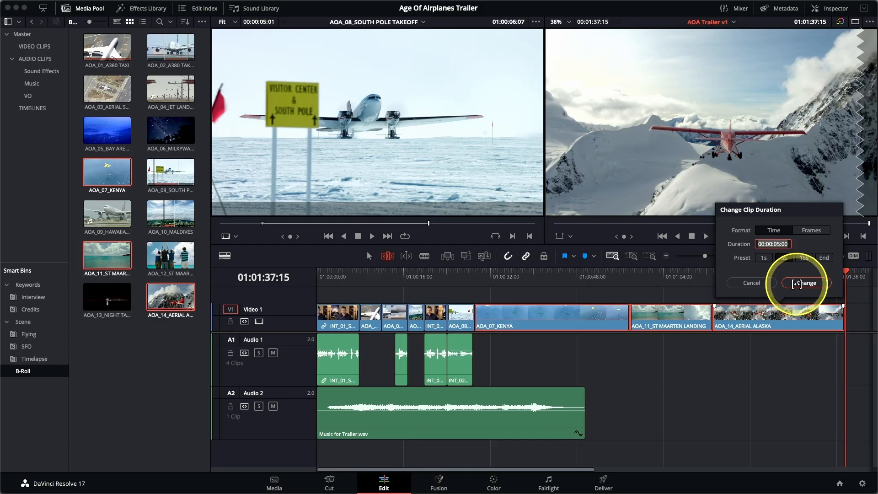
{"action": "left_click", "coordinate": [797, 284]}
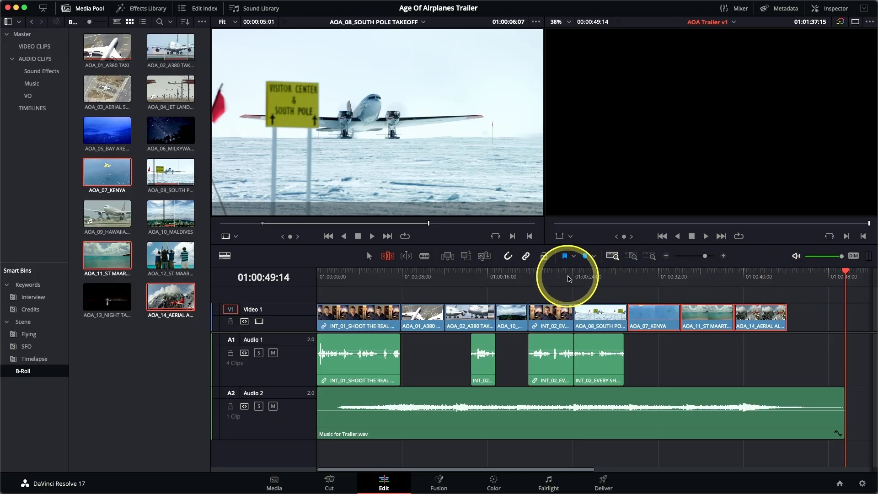
Zoom in on the cut at 01:00:24:03 and ripple-trim the start of AOA_08_SOUTH POLE TAKEOFF to a clip duration of 04:14
{"action": "left_click", "coordinate": [574, 277]}
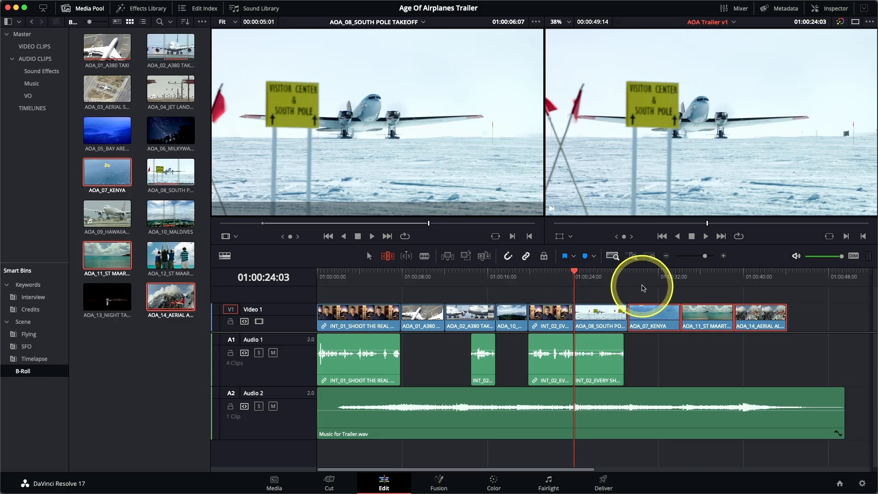
{"action": "left_click", "coordinate": [633, 257]}
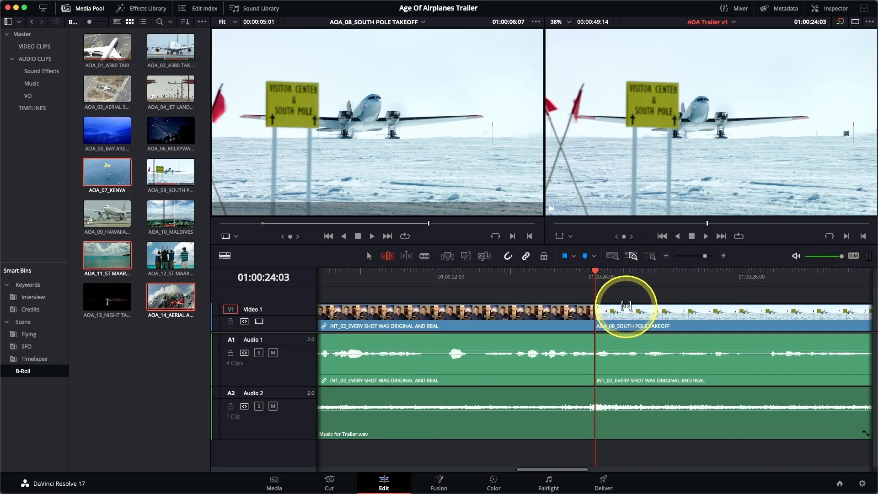
{"action": "scroll", "coordinate": [627, 305], "scroll_direction": "right", "scroll_amount": 4}
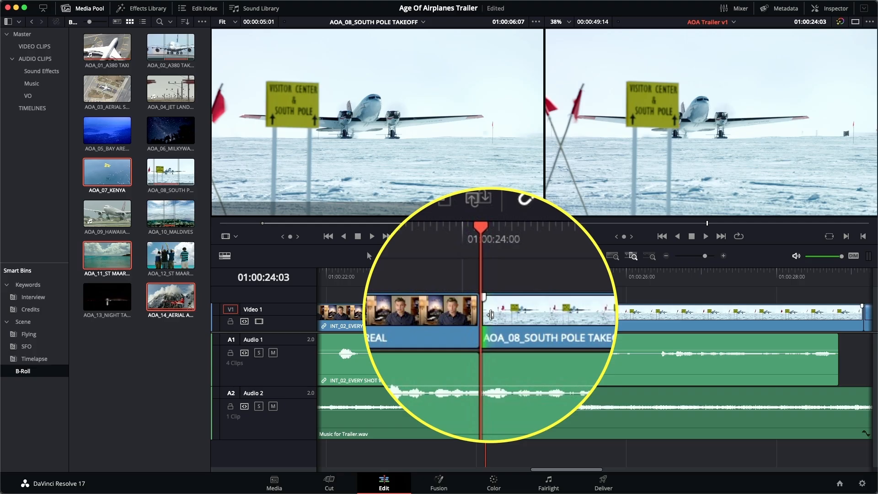
{"action": "left_click", "coordinate": [491, 315]}
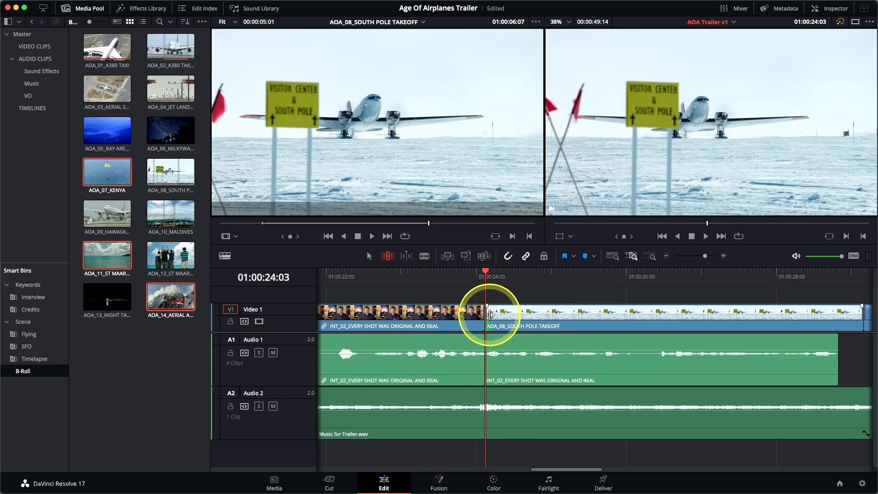
{"action": "left_click_drag", "start_coordinate": [491, 314], "coordinate": [489, 315]}
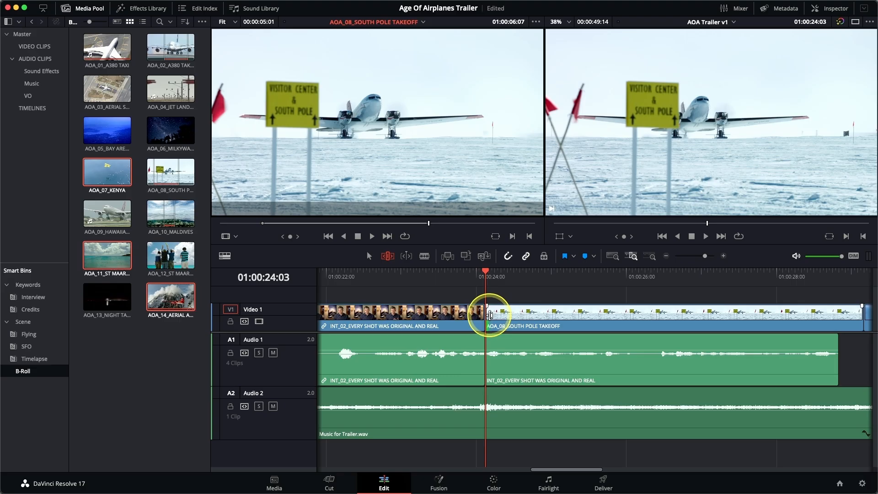
{"action": "left_click_drag", "start_coordinate": [489, 315], "coordinate": [523, 320]}
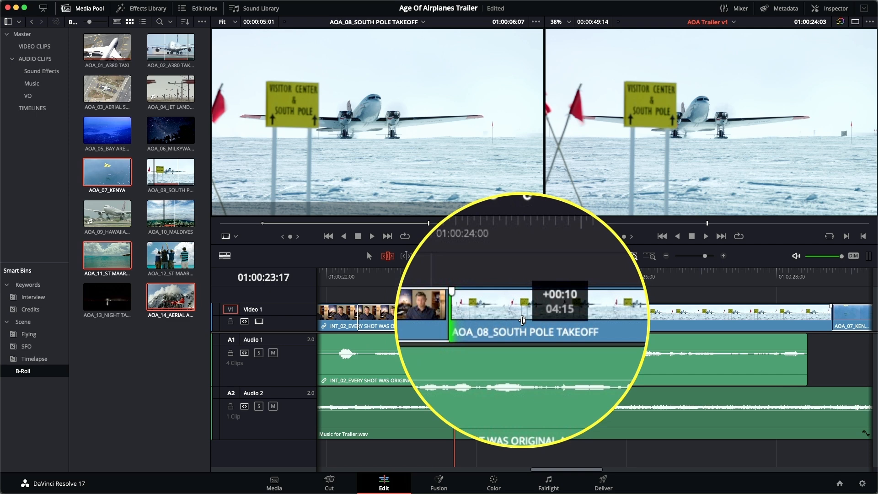
{"action": "mouse_move", "coordinate": [522, 320]}
{"action": "left_mouse_down"}
{"action": "mouse_move", "coordinate": [503, 320]}
{"action": "mouse_move", "coordinate": [526, 321]}
{"action": "left_mouse_up"}
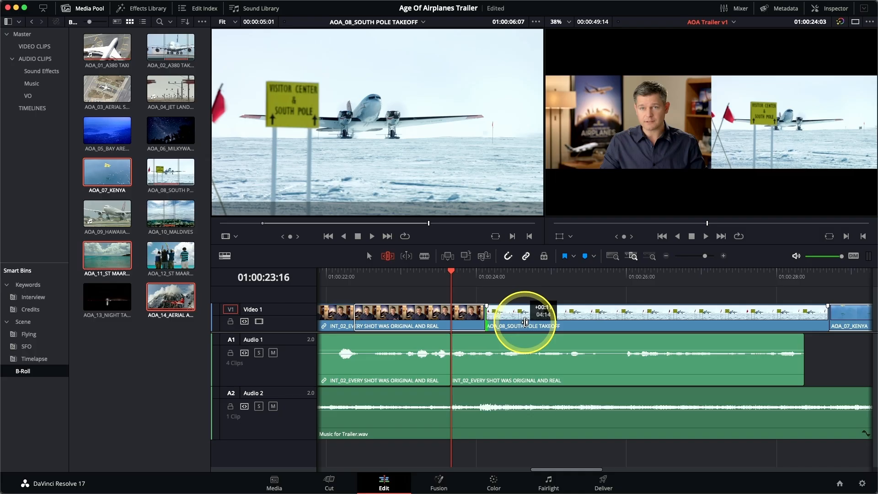
{"action": "left_click_drag", "start_coordinate": [525, 322], "coordinate": [525, 322]}
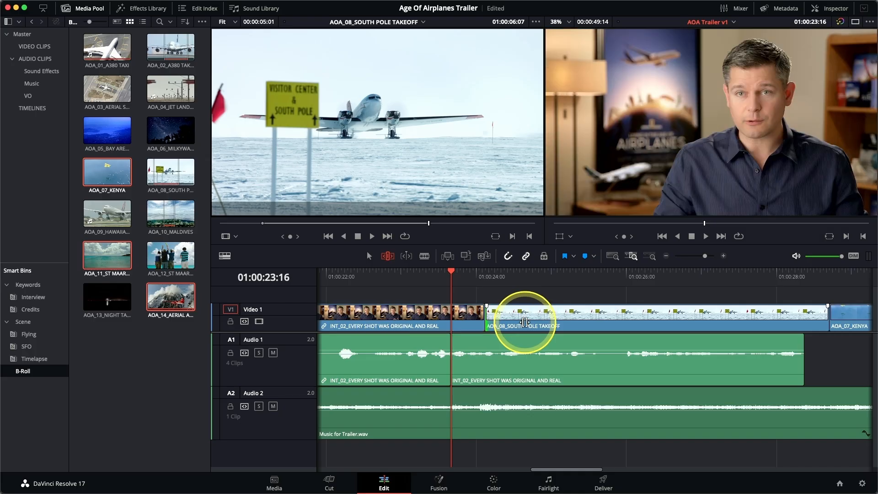
Undo the last ripple trim, then redo it with Audio 1 locked, shortening the start of AOA_08_SOUTH POLE TAKEOFF by about one second
{"action": "key", "text": "super+z"}
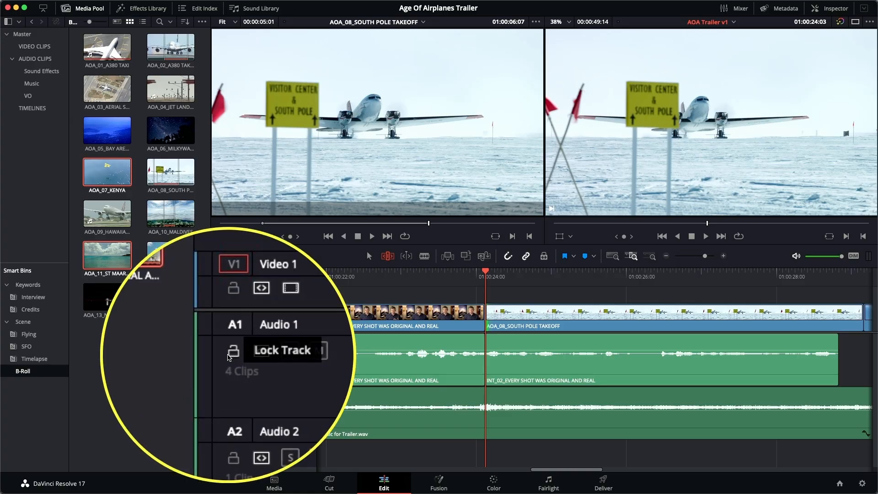
{"action": "left_click", "coordinate": [232, 355]}
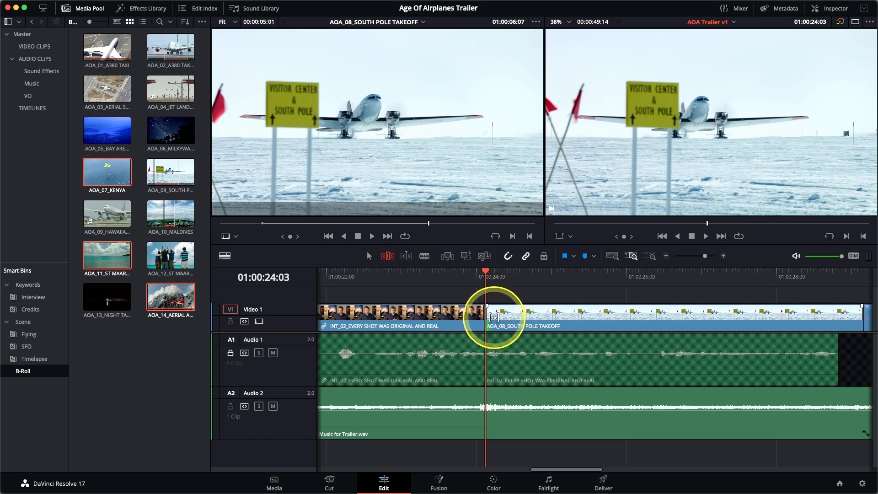
{"action": "left_click_drag", "start_coordinate": [493, 318], "coordinate": [573, 324]}
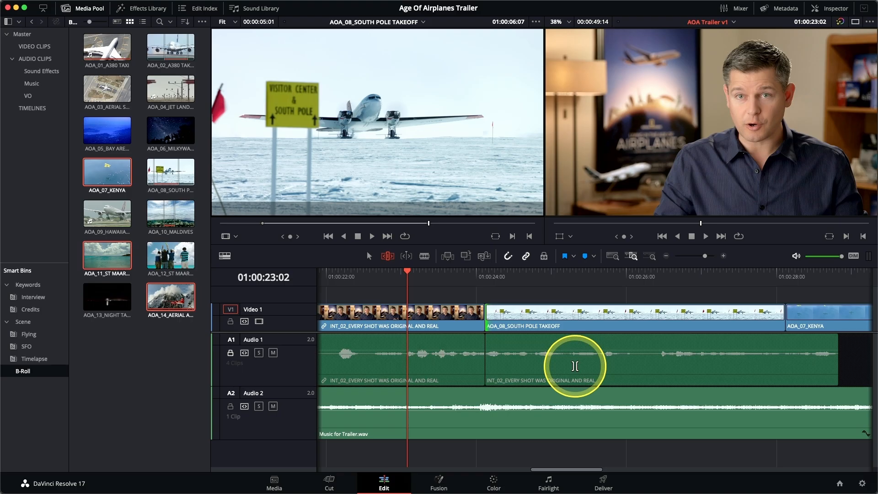
Show the full timeline and play from the last INT_02 clip through AOA_08_SOUTH POLE TAKEOFF and AOA_07_KENYA to review the trimmed edit
{"action": "left_click", "coordinate": [613, 257]}
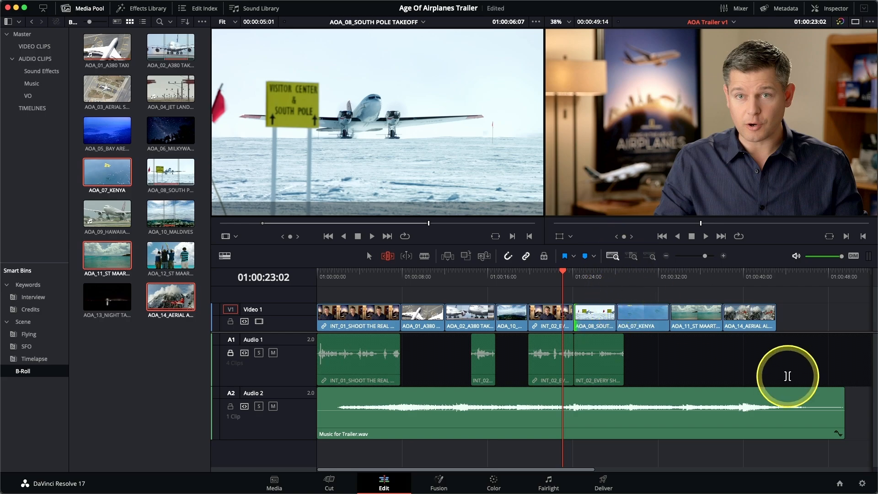
{"action": "key", "text": "space"}
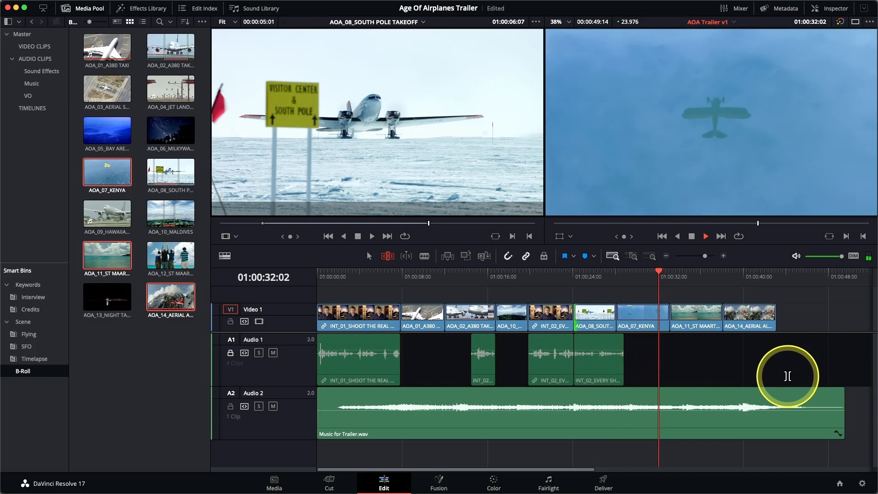
{"action": "key", "text": "space"}
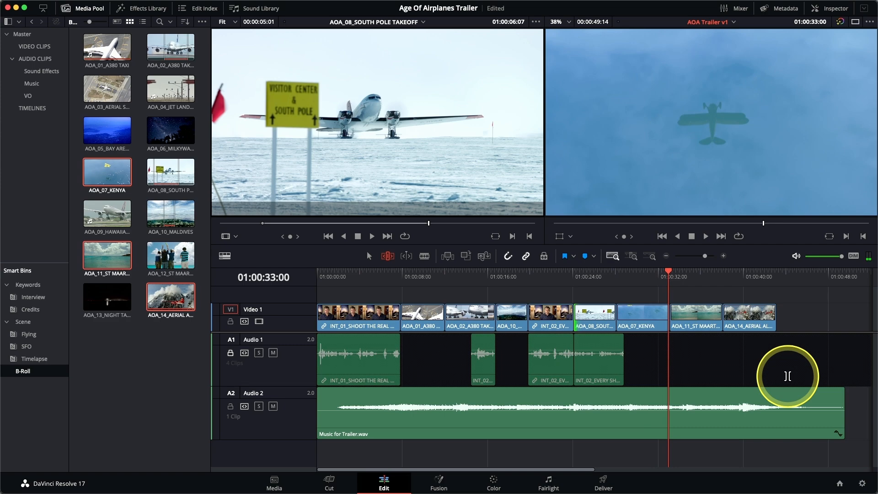
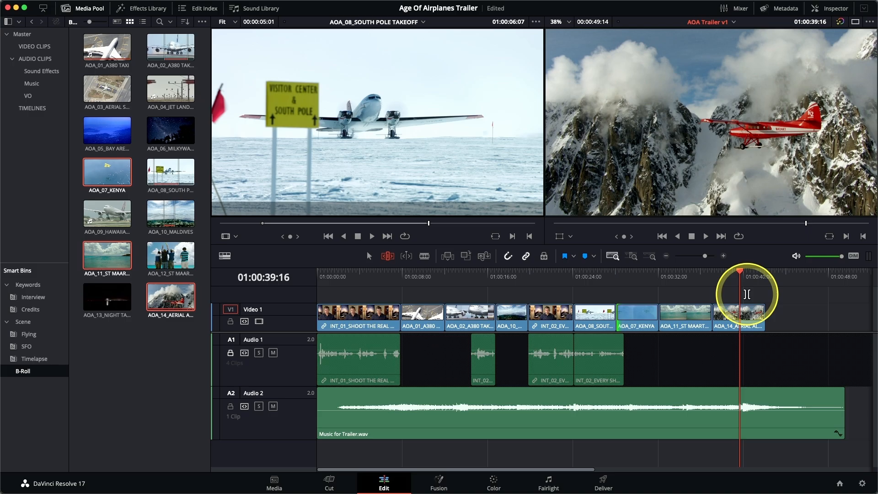
Try to move AOA_14_AERIAL ALASKA earlier on Video 1 over AOA_07_KENYA in Selection mode, and undo the move
{"action": "left_click", "coordinate": [369, 256]}
{"action": "mouse_move", "coordinate": [728, 322]}
{"action": "left_mouse_down"}
{"action": "mouse_move", "coordinate": [602, 320]}
{"action": "mouse_move", "coordinate": [733, 322]}
{"action": "left_mouse_up"}
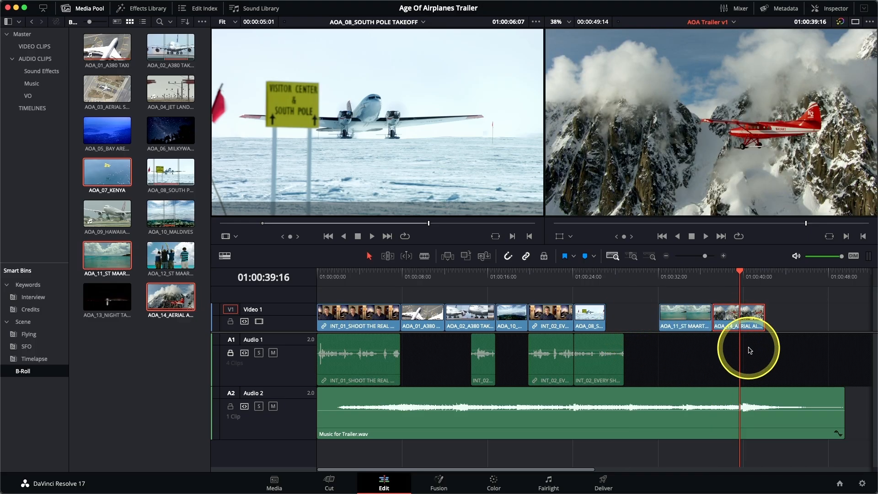
{"action": "key", "text": "super+z"}
{"action": "key", "text": "super+z"}
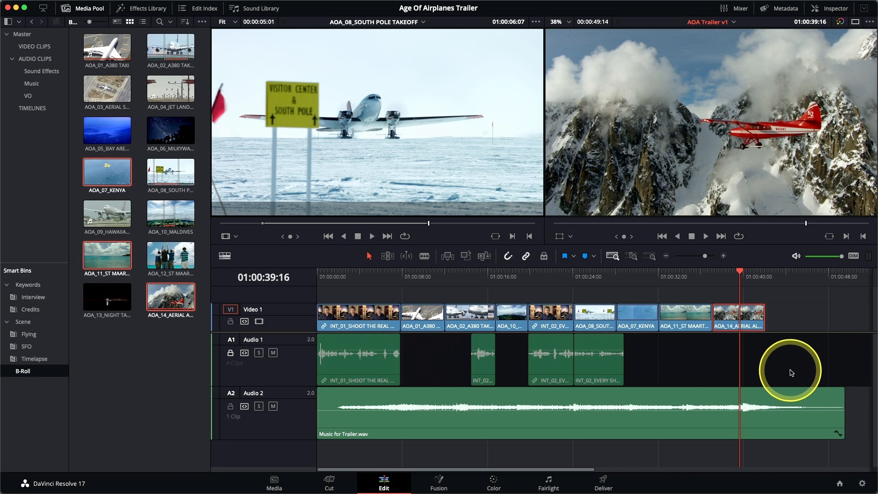
Try swapping AOA_14_AERIAL ALASKA with the clips before it on Video 1, and swap it back to the end of the row
{"action": "key", "text": "super+shift+comma"}
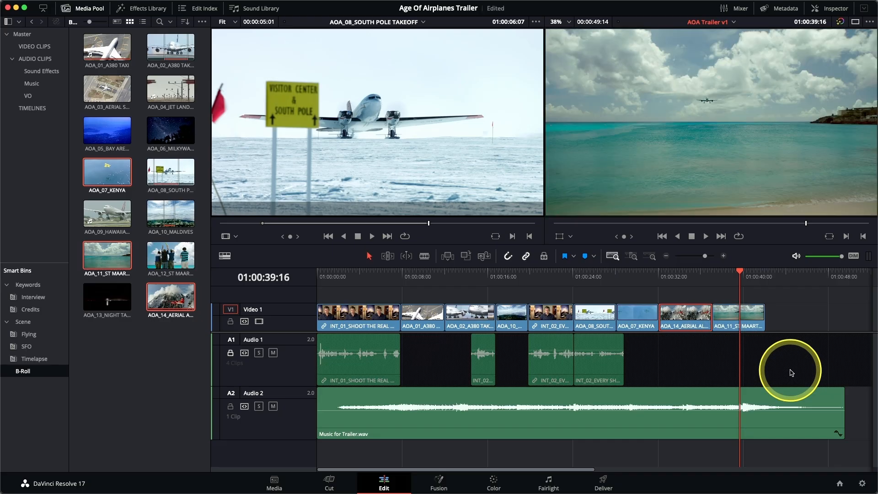
{"action": "key", "text": "super+shift+comma"}
{"action": "key", "text": "super+shift+comma"}
{"action": "key", "text": "super+shift+period"}
{"action": "key", "text": "super+shift+period"}
{"action": "key", "text": "super+shift+period"}
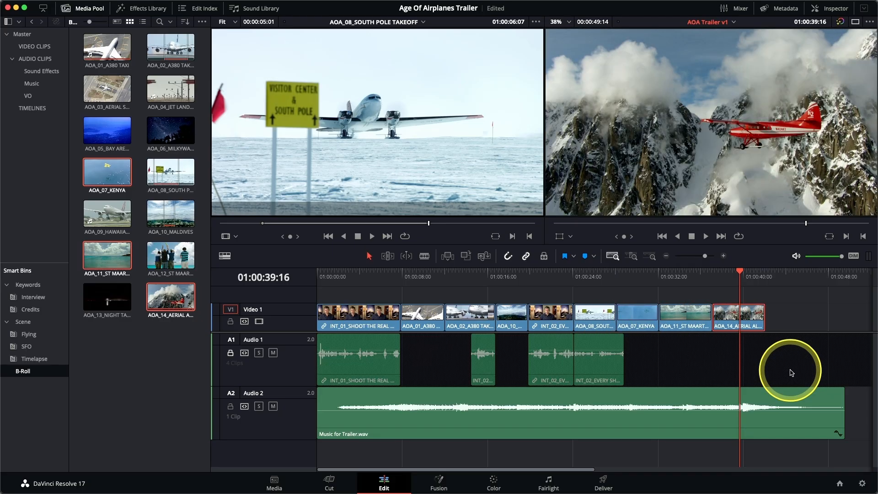
Swap AOA_14_AERIAL ALASKA two clip positions earlier on Video 1, directly after AOA_08_SOUTH POLE TAKEOFF
{"action": "key", "text": "super+shift+comma"}
{"action": "key", "text": "super+shift+comma"}
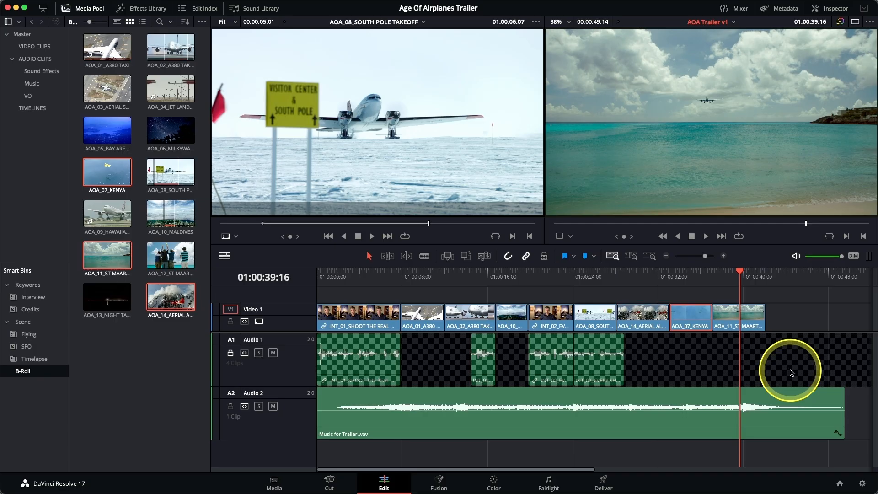
Select AOA_07_KENYA, try swapping it ahead of AOA_14_AERIAL ALASKA, and swap it back behind that clip
{"action": "key", "text": "super+Right"}
{"action": "key", "text": "super+Right"}
{"action": "key", "text": "super+Left"}
{"action": "key", "text": "super+shift+comma"}
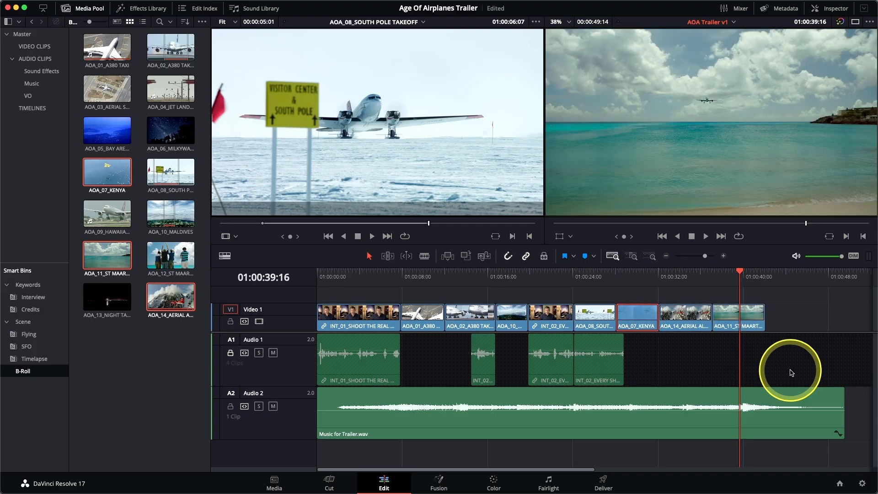
{"action": "key", "text": "super+shift+period"}
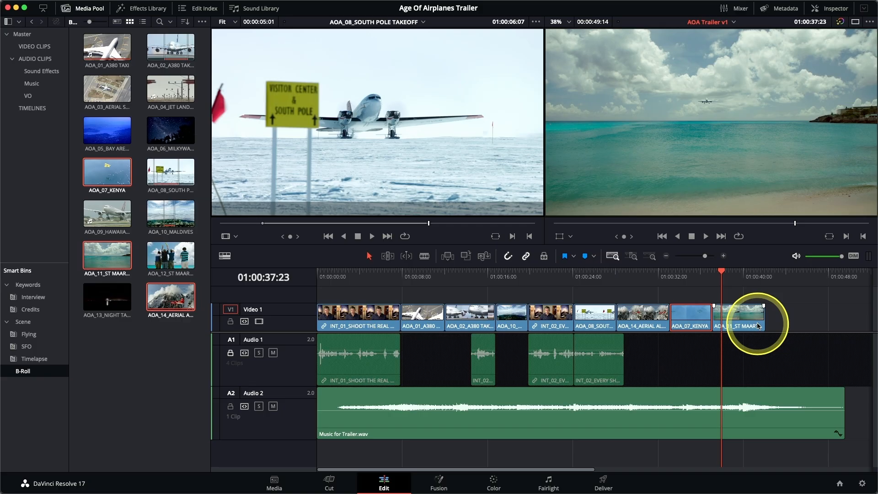
In Trim Edit mode, ripple-trim the end of AOA_14_AERIAL ALASKA so the clip is about one second shorter
{"action": "left_click", "coordinate": [642, 274]}
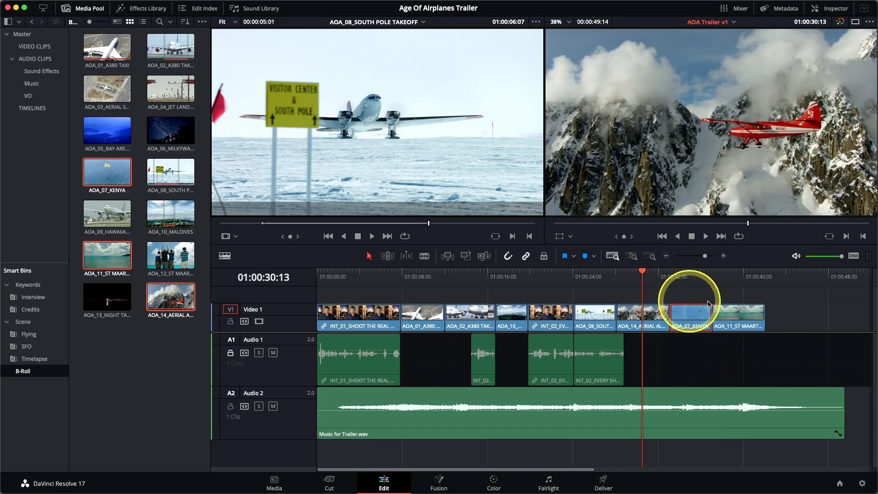
{"action": "left_click", "coordinate": [633, 257]}
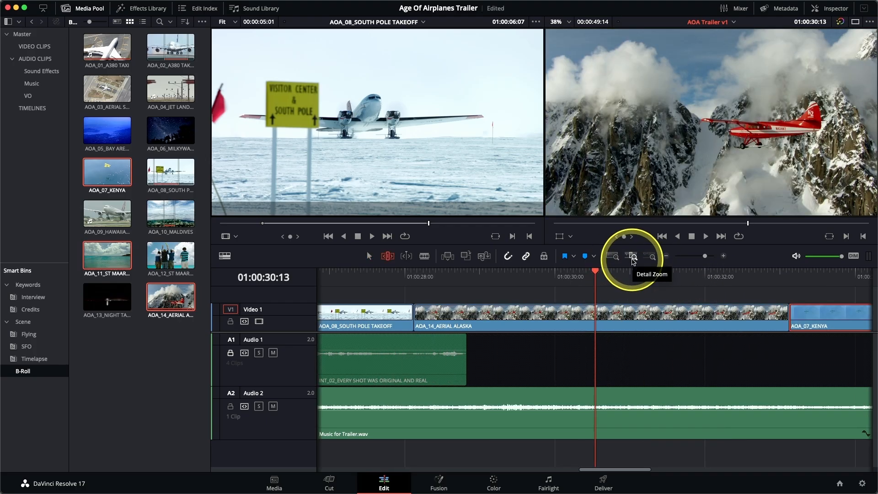
{"action": "left_click_drag", "start_coordinate": [789, 313], "coordinate": [709, 321]}
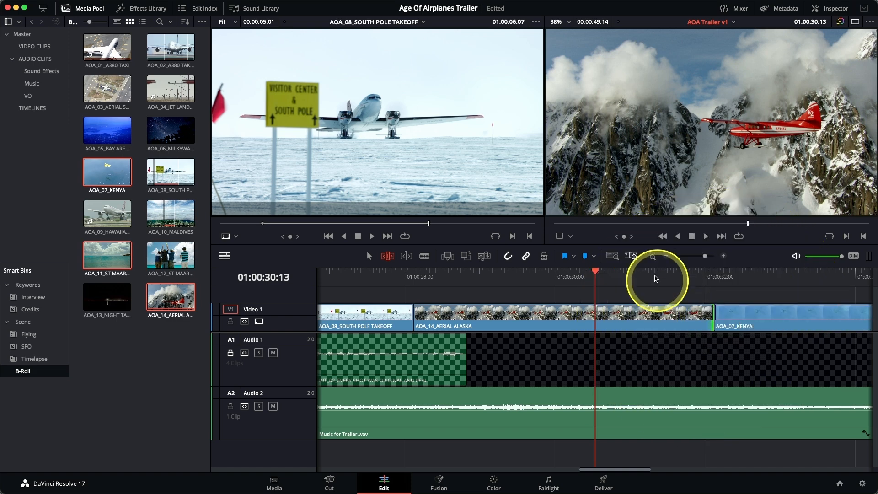
Play from AOA_14_AERIAL ALASKA into AOA_11_ST MAARTEN LANDING and park the playhead frame by frame at 01:00:40:01
{"action": "left_click", "coordinate": [613, 257]}
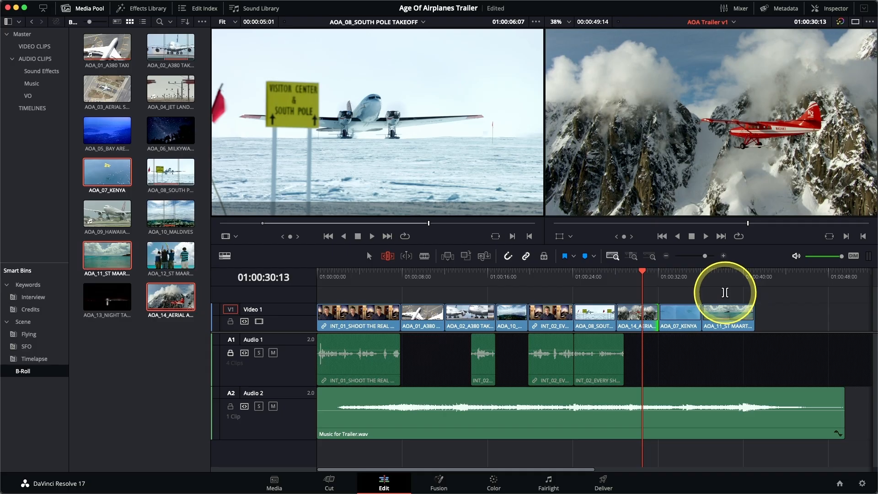
{"action": "key", "text": "space"}
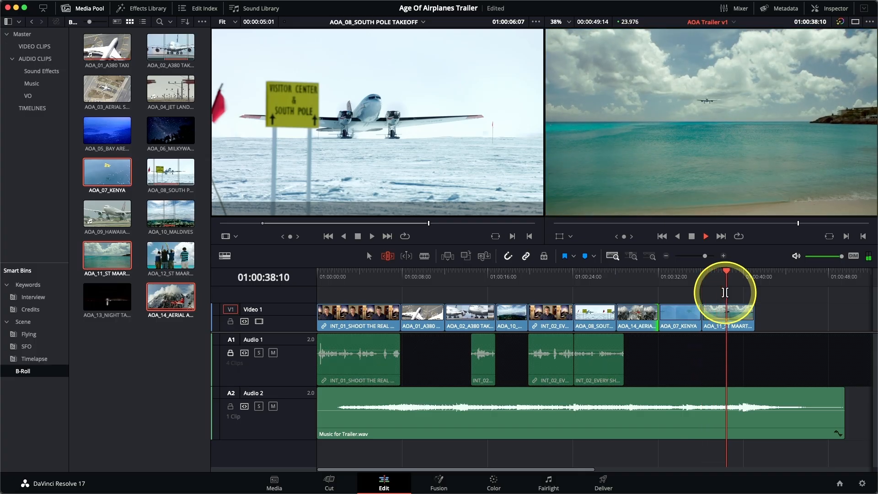
{"action": "key", "text": "space"}
{"action": "key", "text": "Left"}
{"action": "key", "text": "Left"}
{"action": "key", "text": "Left"}
{"action": "key", "text": "Left"}
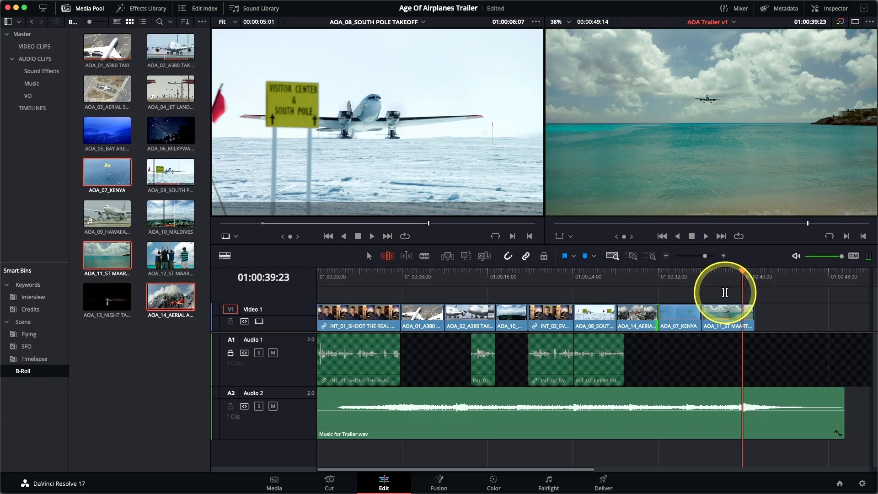
{"action": "key", "text": "Left"}
{"action": "key", "text": "Right"}
{"action": "key", "text": "Right"}
{"action": "key", "text": "Right"}
{"action": "key", "text": "Right"}
{"action": "key", "text": "Left"}
{"action": "key", "text": "Left"}
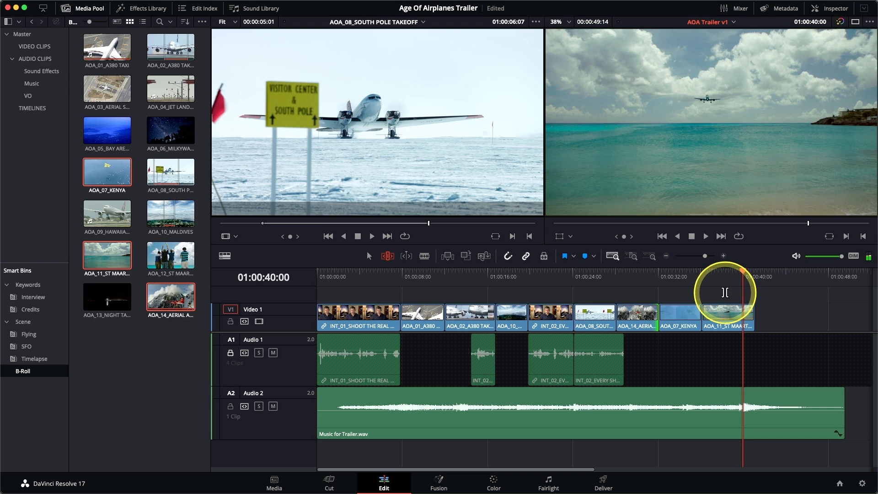
{"action": "key", "text": "Right"}
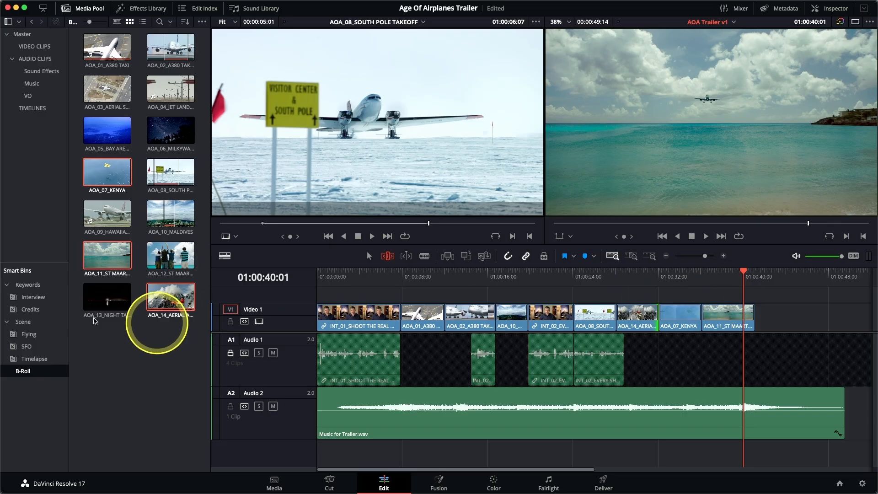
Overwrite CREDITS.mov from the Credits smart bin onto Video 1 at 01:00:40:01 and play around the start of the new clip
{"action": "left_click", "coordinate": [28, 310]}
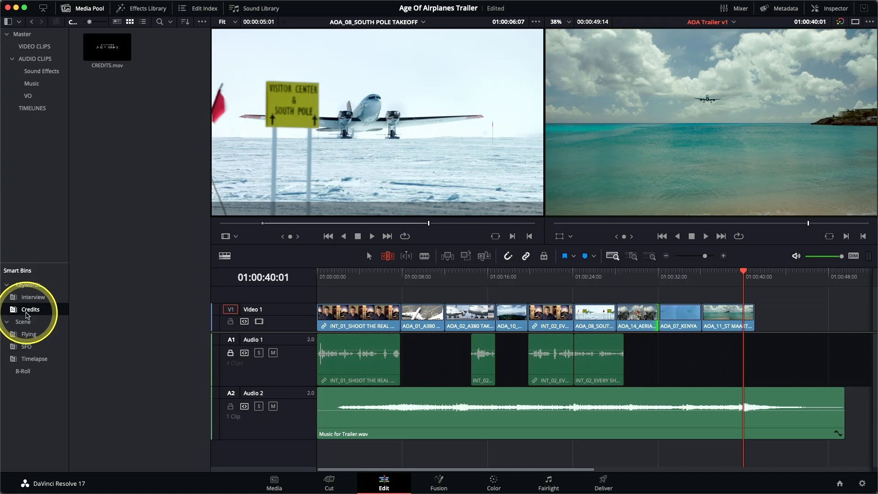
{"action": "left_click", "coordinate": [98, 52]}
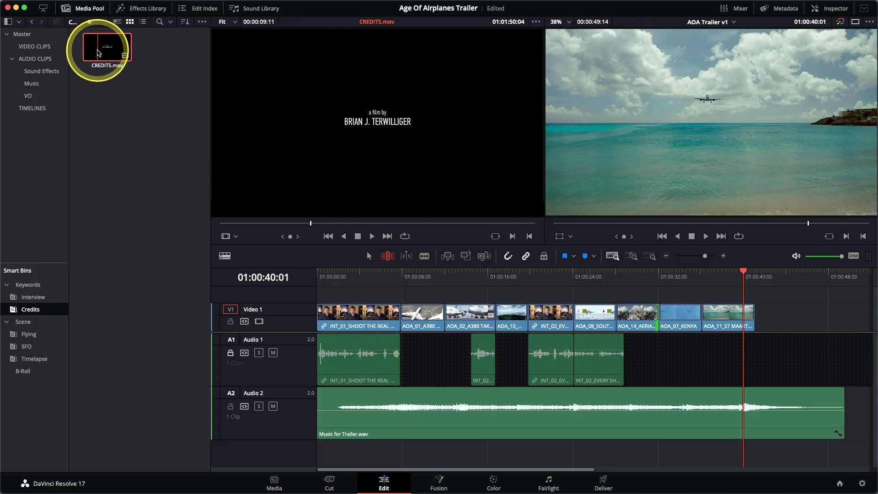
{"action": "key", "text": "shift+F12"}
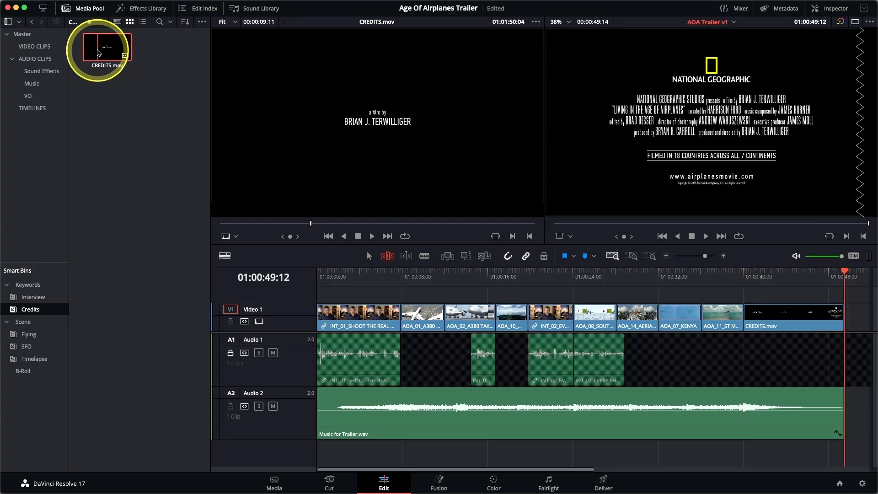
{"action": "key", "text": "Up"}
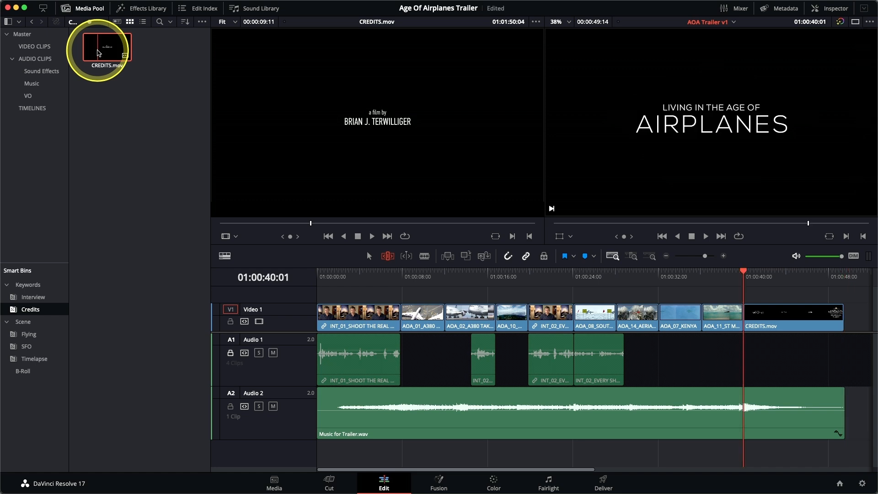
{"action": "key", "text": "slash"}
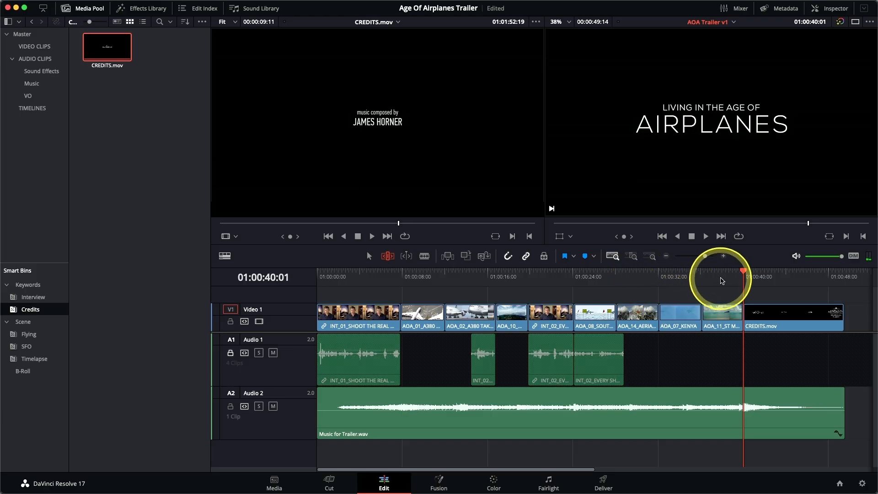
Select AOA_11_ST MAARTEN LANDING in a detailed timeline view, play its transition into CREDITS.mov, and return to the clip's first frame
{"action": "left_click", "coordinate": [722, 276]}
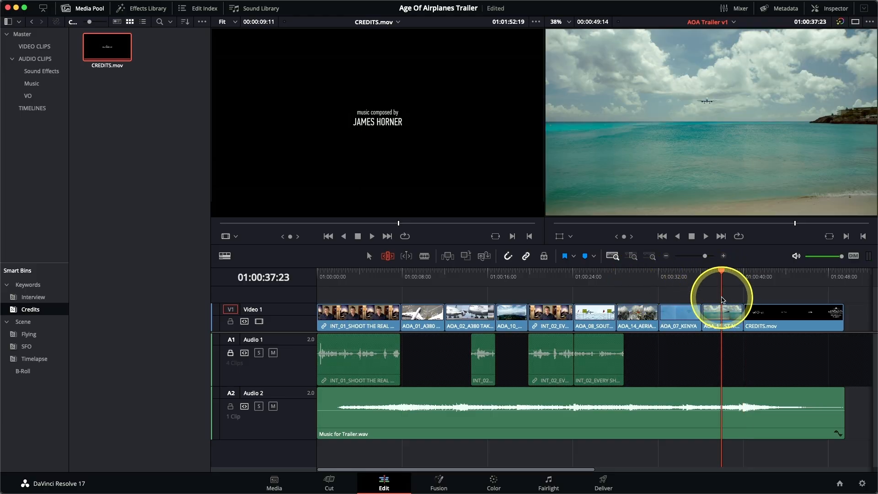
{"action": "left_click", "coordinate": [633, 256]}
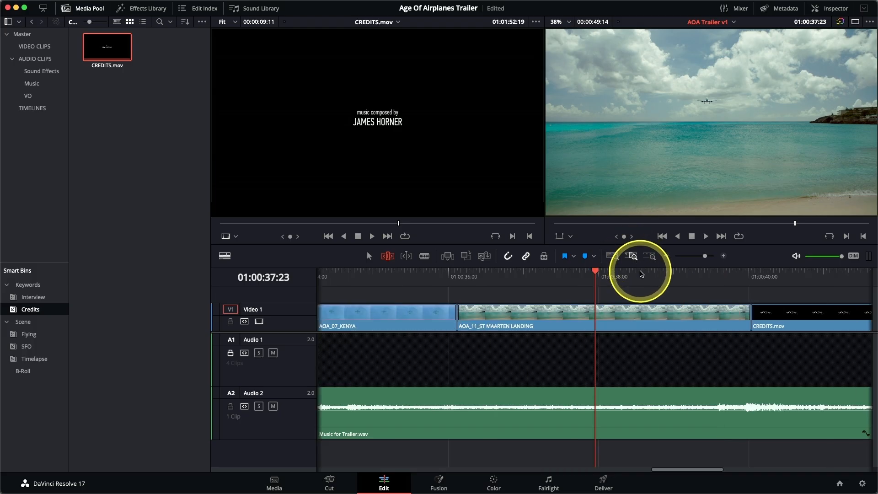
{"action": "left_click", "coordinate": [632, 312]}
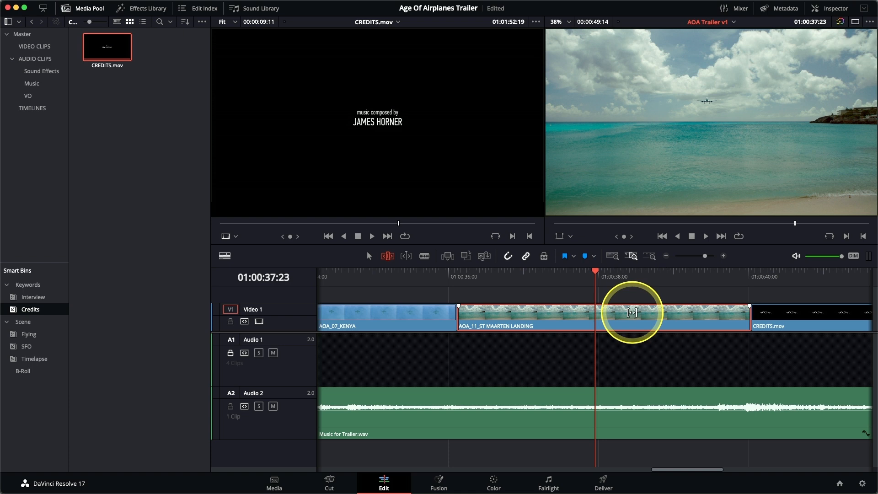
{"action": "key", "text": "slash"}
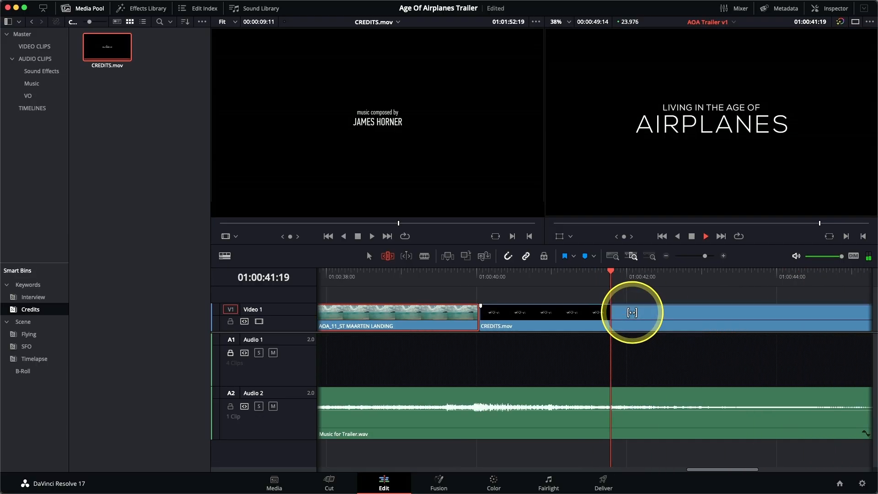
{"action": "key", "text": "Up"}
{"action": "key", "text": "Up"}
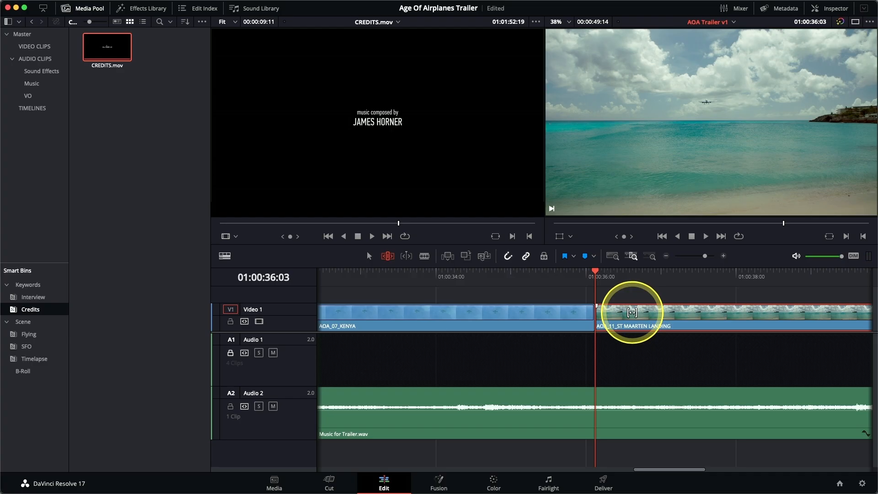
Slip the contents of AOA_11_ST MAARTEN LANDING by -06:10 and play around its first frame to check the new portion
{"action": "scroll", "coordinate": [632, 313], "scroll_direction": "right", "scroll_amount": 5}
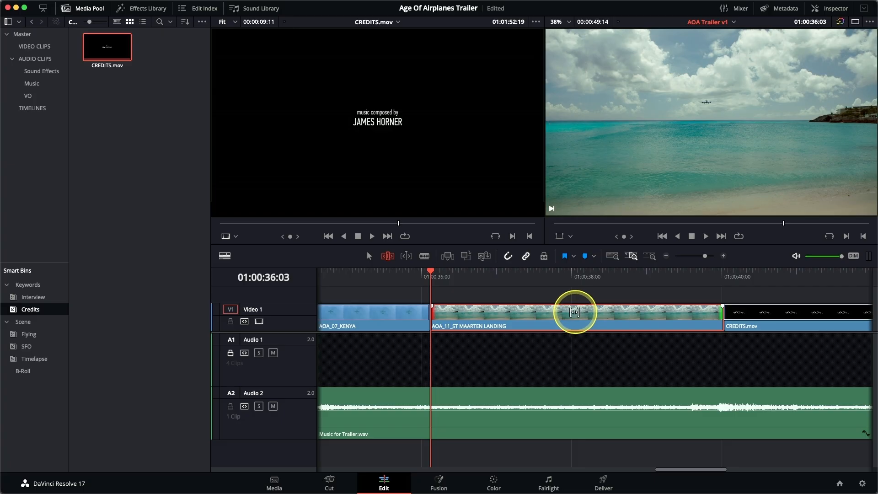
{"action": "left_click_drag", "start_coordinate": [575, 311], "coordinate": [546, 316]}
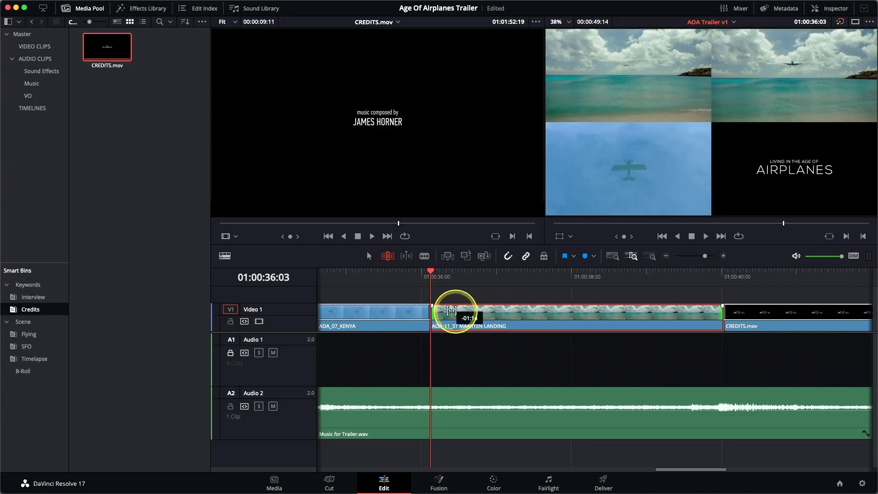
{"action": "left_click_drag", "start_coordinate": [402, 312], "coordinate": [109, 299]}
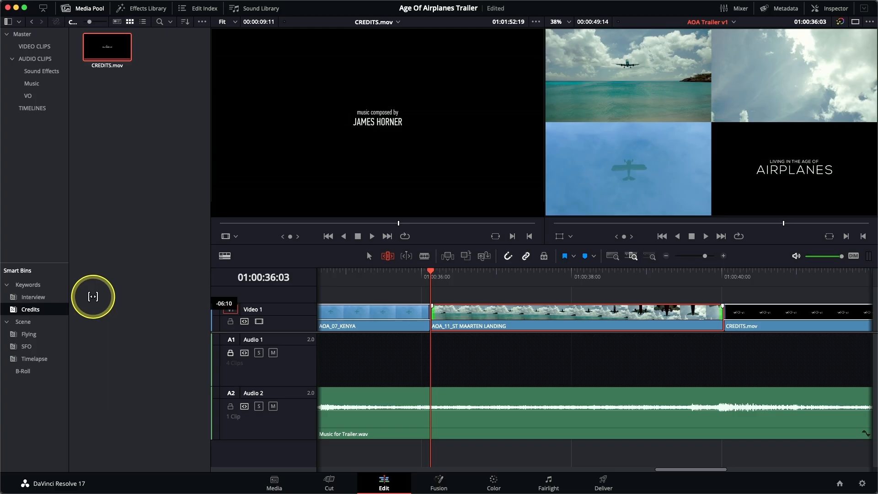
{"action": "left_click_drag", "start_coordinate": [92, 297], "coordinate": [94, 299]}
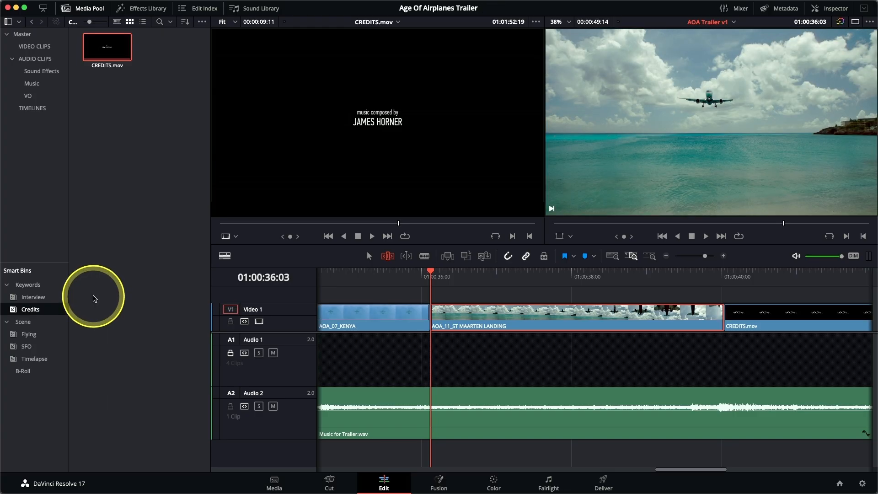
{"action": "key", "text": "slash"}
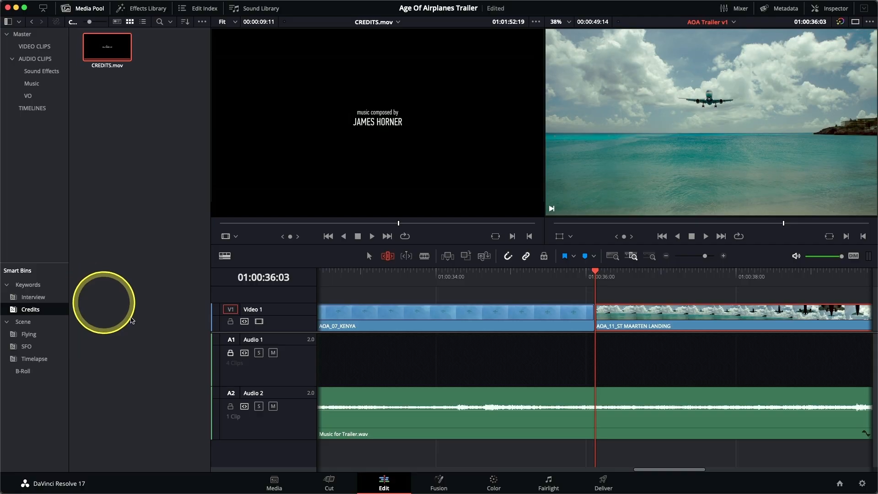
Show the full timeline, select AOA_14_AERIAL ALASKA, and play around 01:00:28:20 to review the cut from the South Pole clip
{"action": "left_click", "coordinate": [615, 257]}
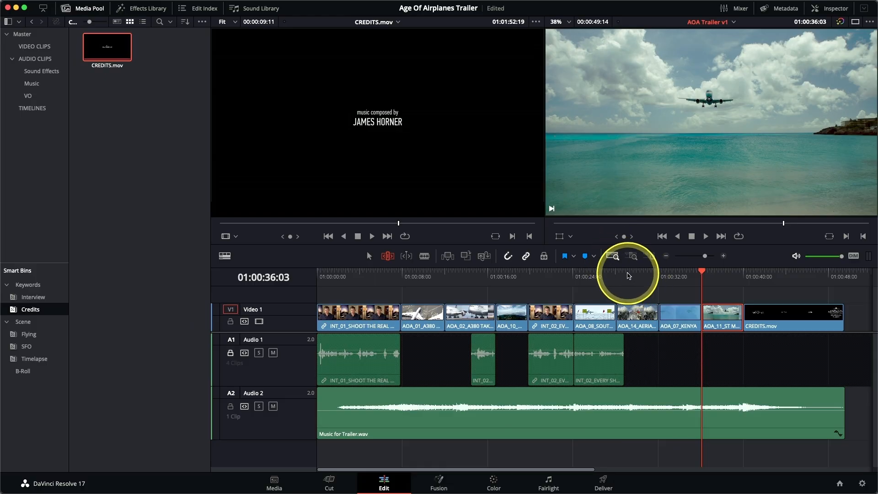
{"action": "left_click", "coordinate": [629, 276]}
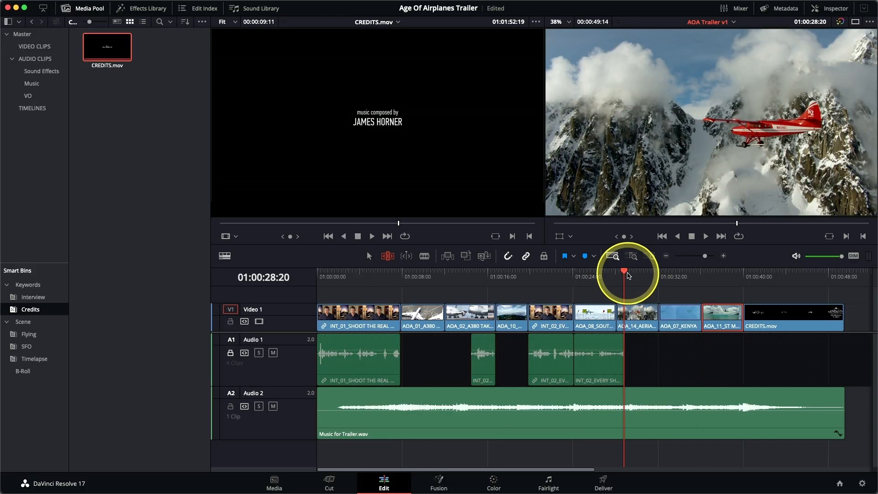
{"action": "left_click", "coordinate": [637, 315]}
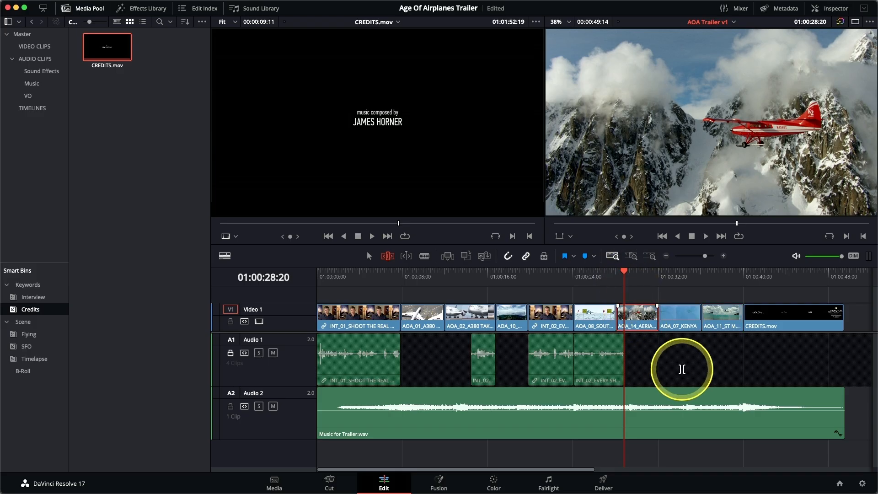
{"action": "key", "text": "/"}
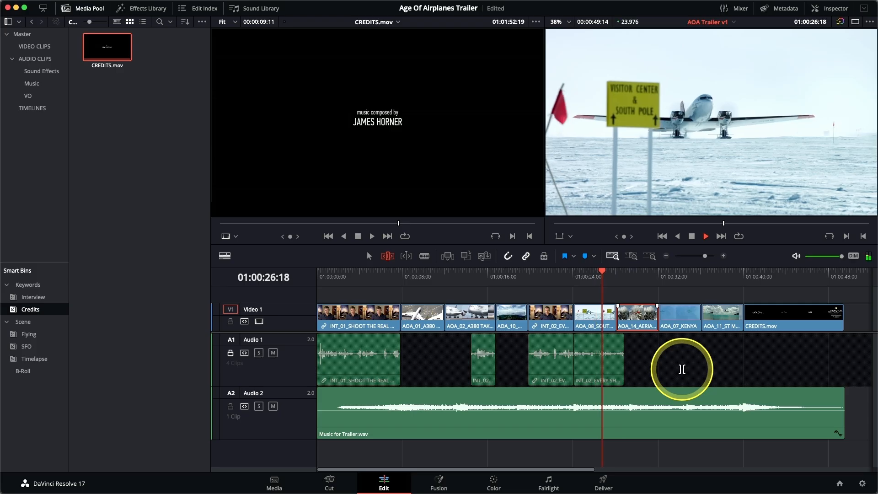
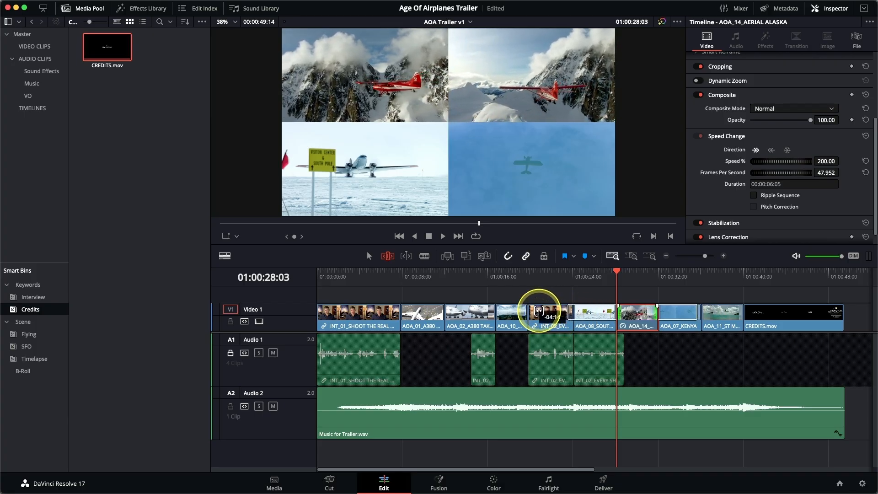
Slip the contents of AOA_14_AERIAL ALASKA by about -5 seconds and play around its first frame
{"action": "left_click_drag", "start_coordinate": [533, 309], "coordinate": [525, 310]}
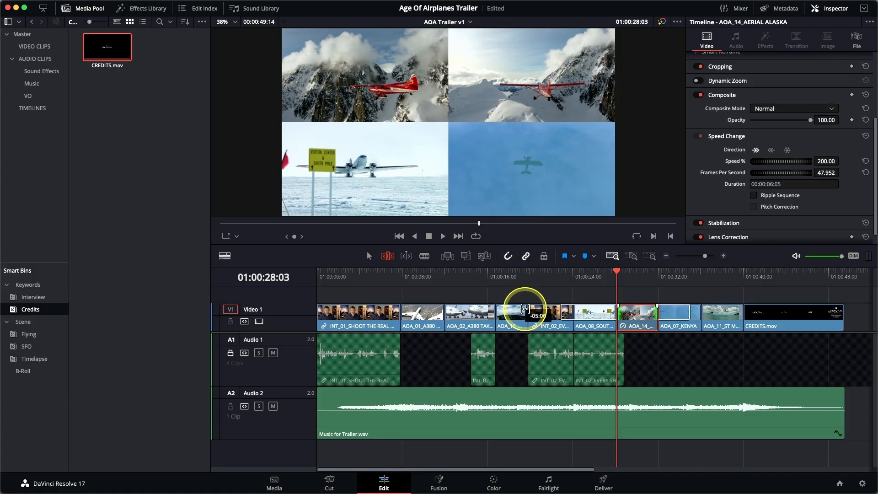
{"action": "left_click_drag", "start_coordinate": [524, 309], "coordinate": [515, 311]}
{"action": "key", "text": "slash"}
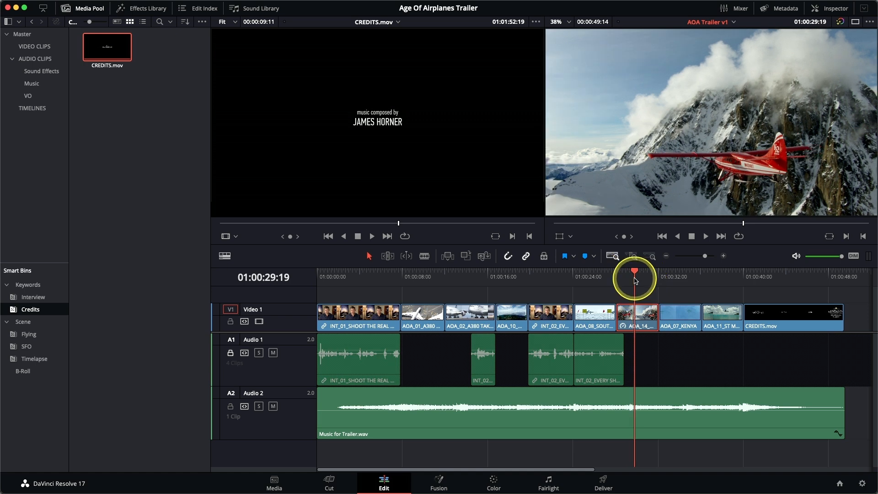
Match frame AOA_07_KENYA at 01:00:32:03, then replace its contents with the yellow biplane shot starting at source timecode 01:00:18:17
{"action": "left_click_drag", "start_coordinate": [635, 280], "coordinate": [659, 276]}
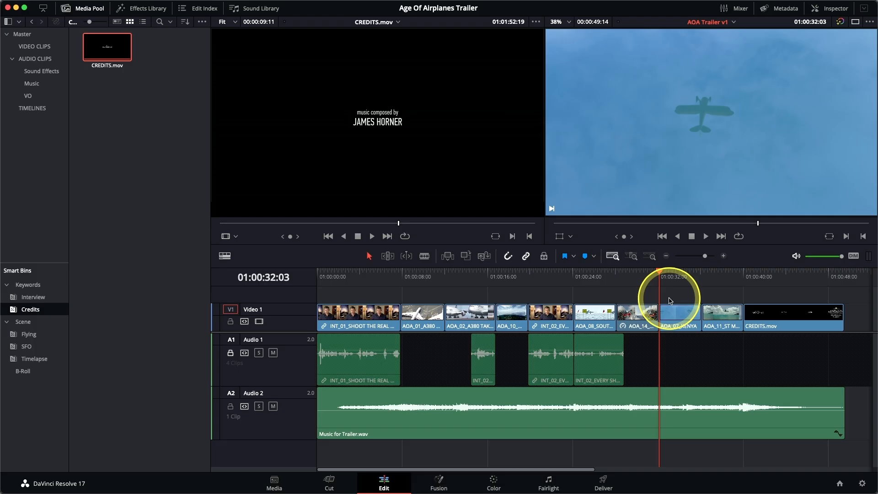
{"action": "key", "text": "f"}
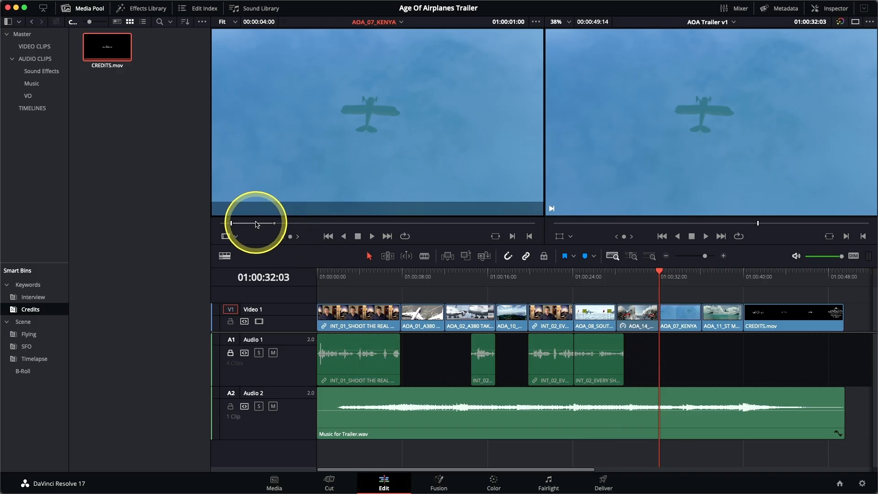
{"action": "left_click", "coordinate": [260, 223]}
{"action": "left_click_drag", "start_coordinate": [263, 226], "coordinate": [426, 228]}
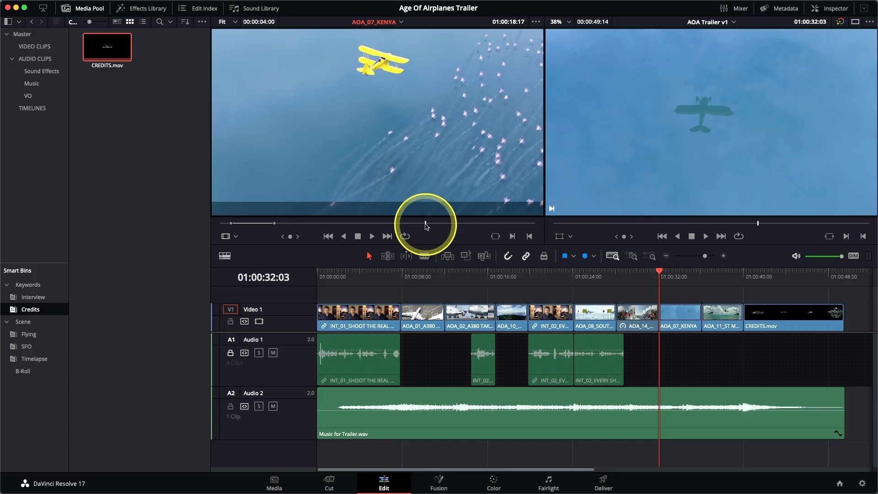
{"action": "left_click_drag", "start_coordinate": [392, 118], "coordinate": [872, 105]}
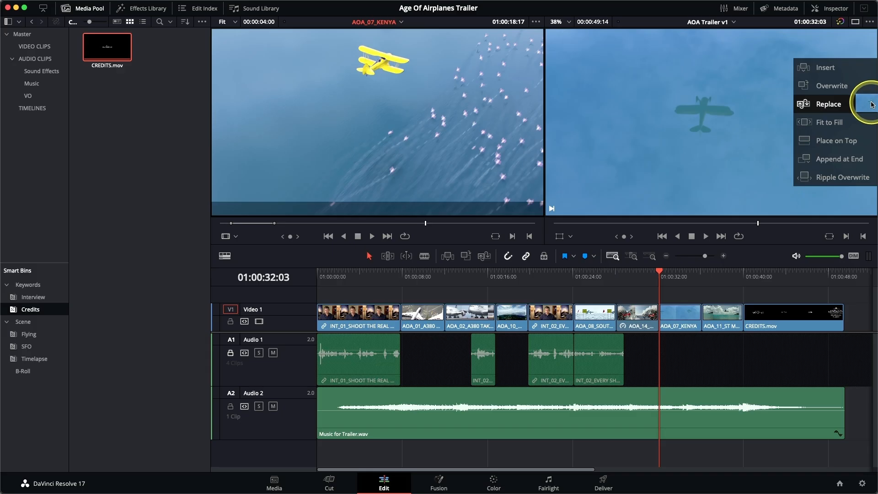
{"action": "left_click_drag", "start_coordinate": [872, 105], "coordinate": [808, 107]}
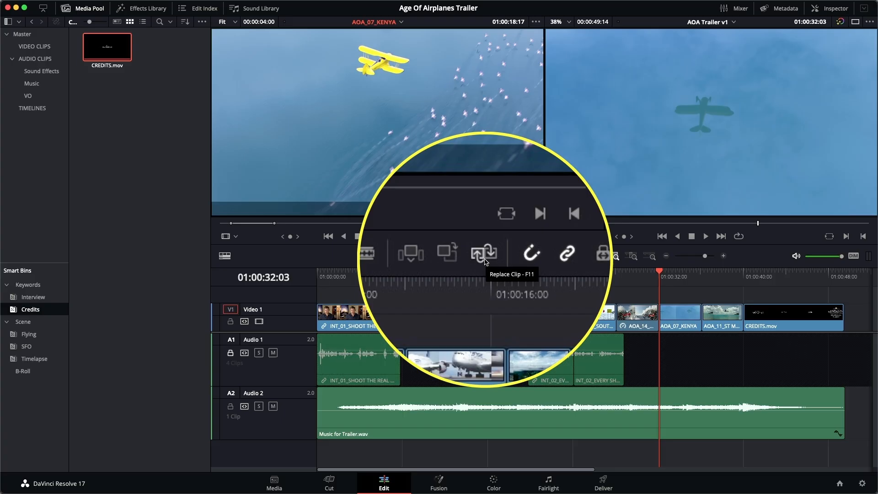
{"action": "left_click", "coordinate": [486, 261]}
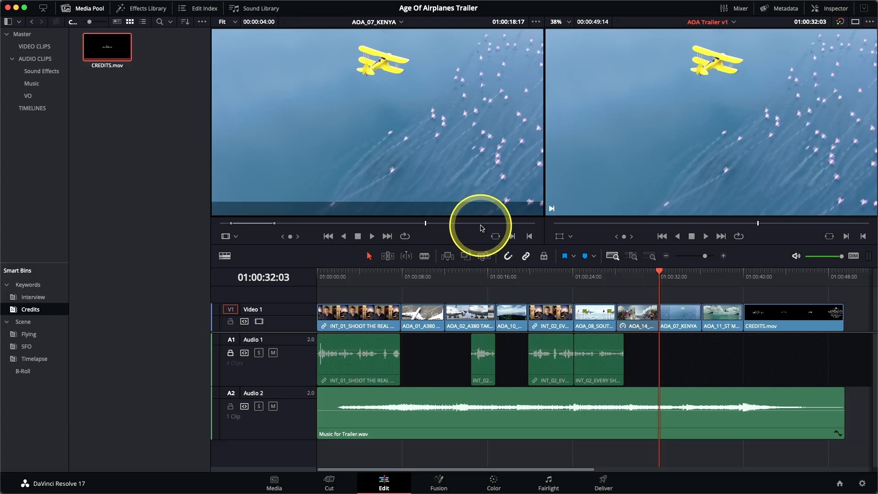
Park at the overhead plane around 01:00:38:19 in AOA_11_ST MAARTEN LANDING and find the clip in the Media Pool
{"action": "left_click", "coordinate": [722, 275]}
{"action": "left_click_drag", "start_coordinate": [727, 282], "coordinate": [730, 282]}
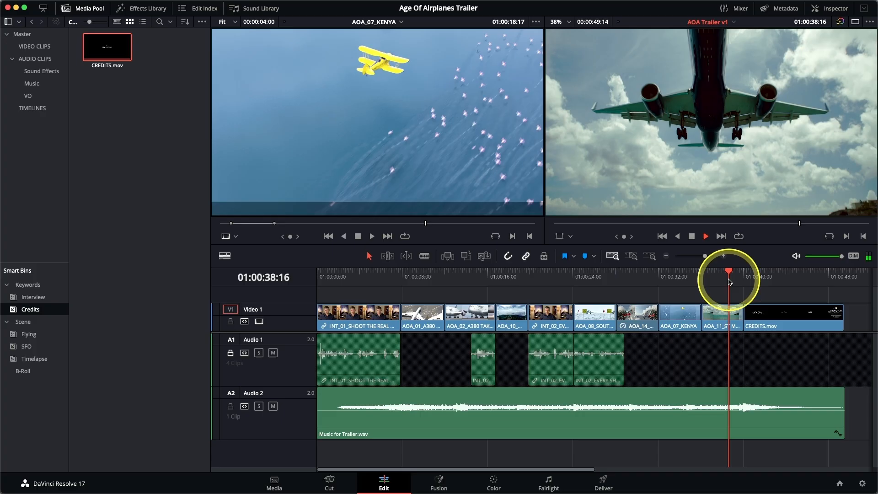
{"action": "key", "text": "j"}
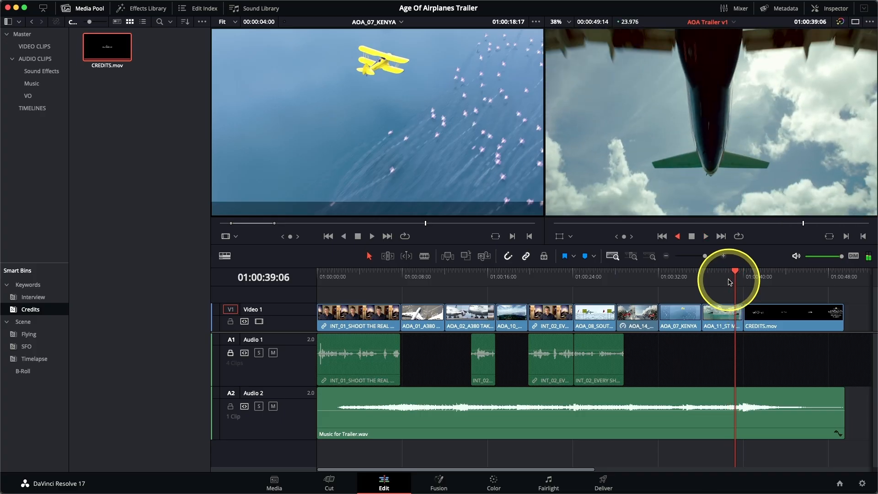
{"action": "key", "text": "l"}
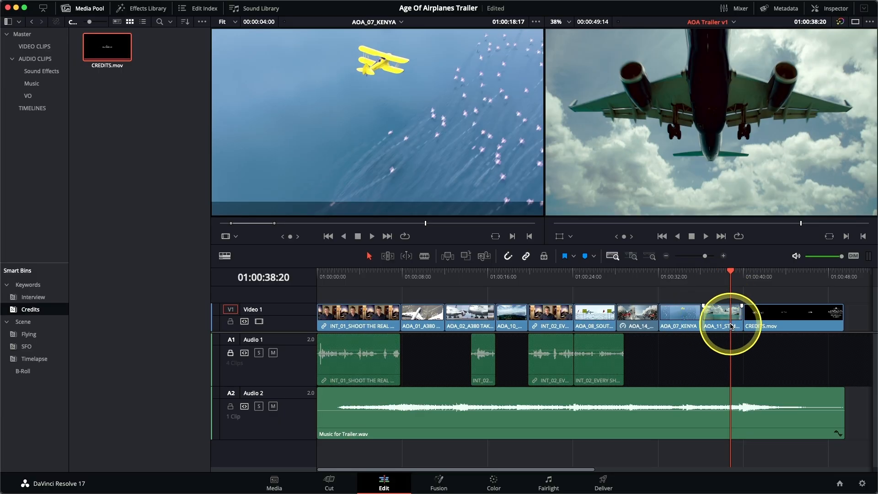
{"action": "right_click", "coordinate": [731, 326]}
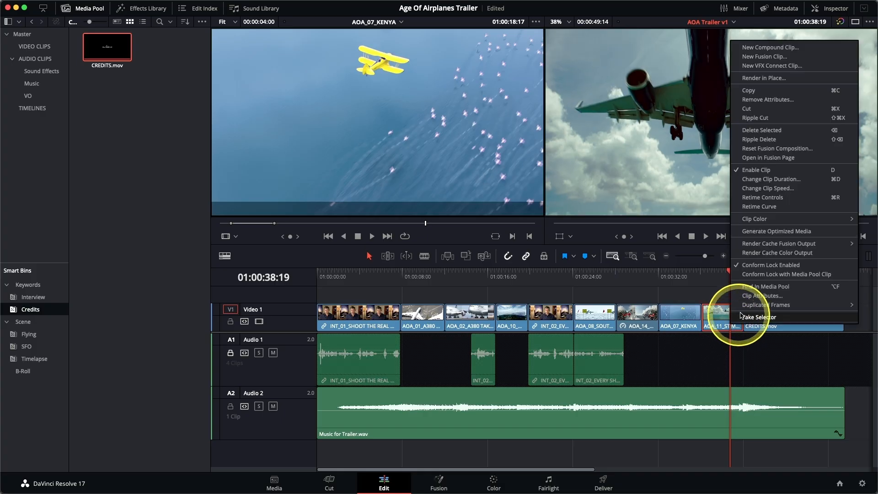
{"action": "left_click", "coordinate": [799, 290]}
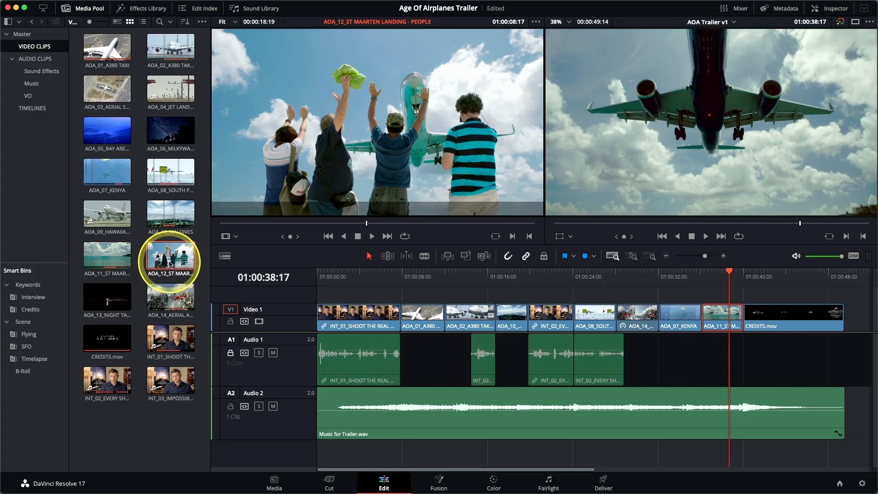
Replace AOA_11 with AOA_12_ST MAARTEN LANDING - PEOPLE, aligning source frame 01:00:09:08 to 01:00:38:17, and play around the edit
{"action": "left_click", "coordinate": [170, 264]}
{"action": "key", "text": "j"}
{"action": "key", "text": "j"}
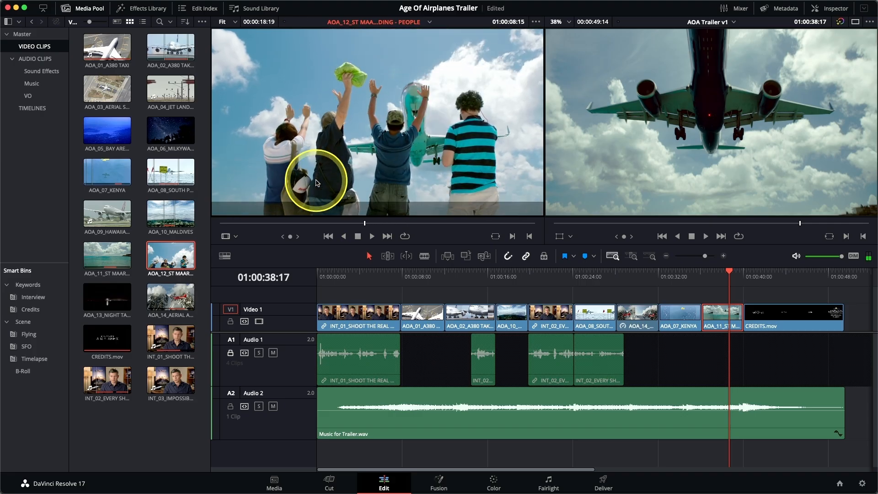
{"action": "key", "text": "k"}
{"action": "key", "text": "Right"}
{"action": "key", "text": "Right"}
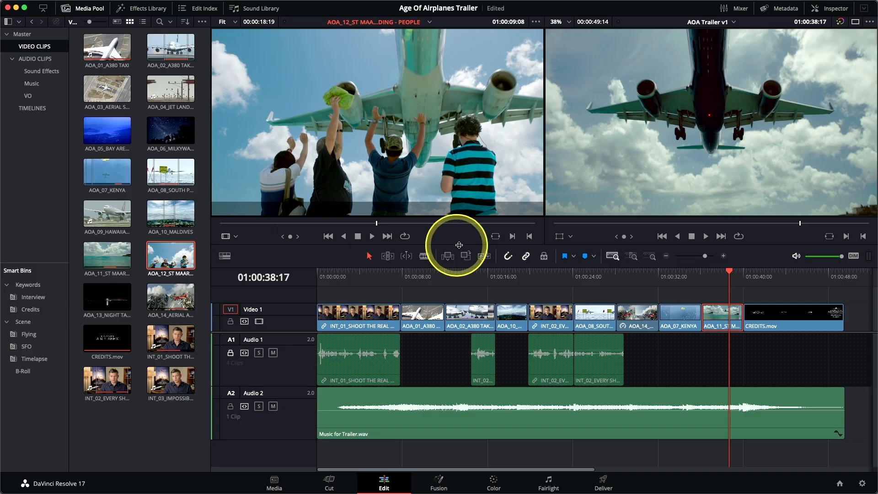
{"action": "left_click", "coordinate": [485, 257]}
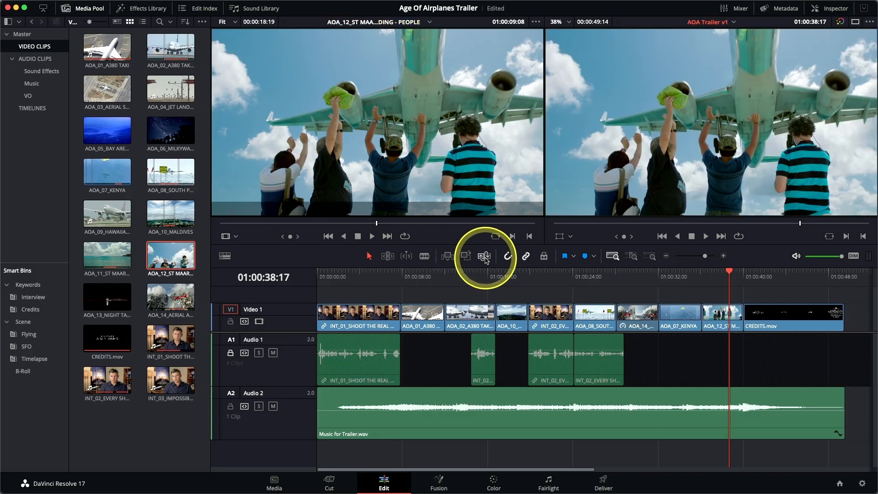
{"action": "key", "text": "/"}
Unlock Audio 1, play from 01:00:24:03, and split the interview audio beneath the South Pole clip at 01:00:25:05
{"action": "left_click", "coordinate": [231, 353]}
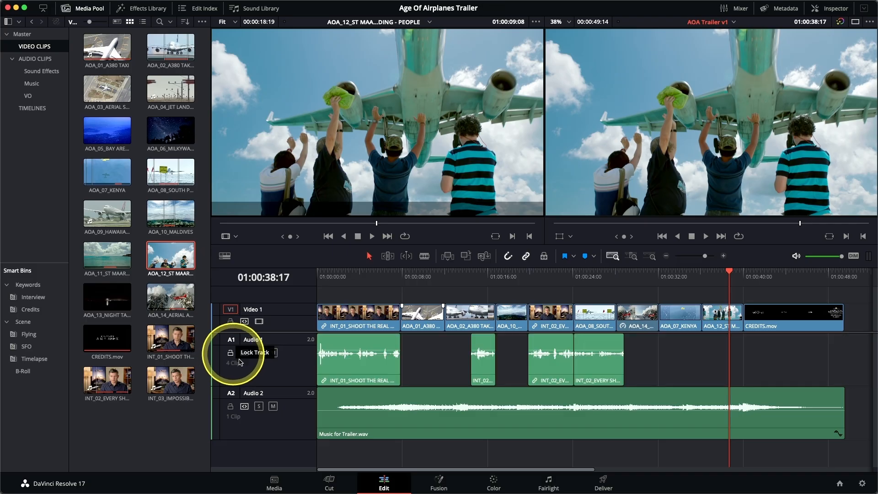
{"action": "left_click", "coordinate": [575, 280]}
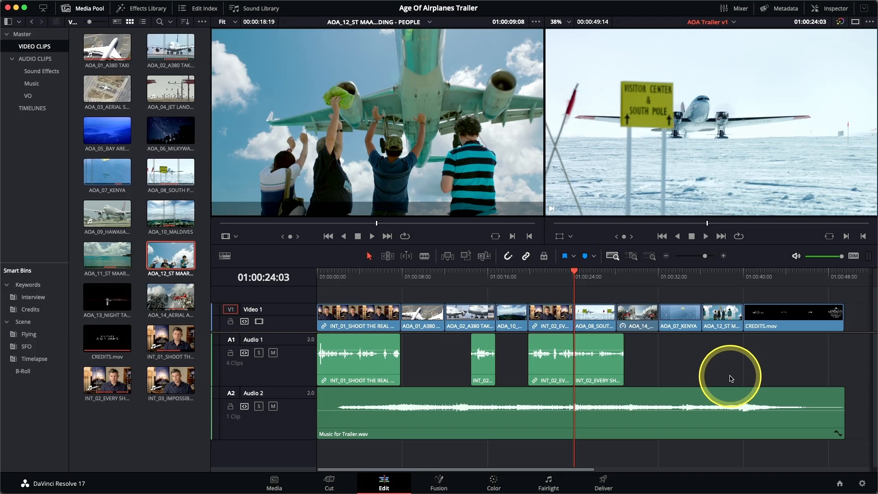
{"action": "key", "text": "space"}
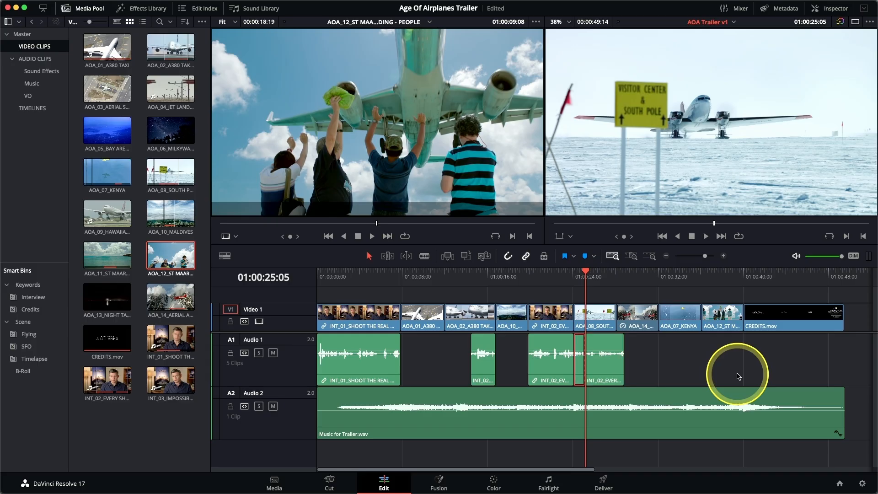
Move the second part of the split interview audio later on Audio 1, leaving a gap after 01:00:25:05, and play it
{"action": "left_click_drag", "start_coordinate": [600, 378], "coordinate": [622, 381]}
{"action": "left_click", "coordinate": [713, 377]}
{"action": "key", "text": "space"}
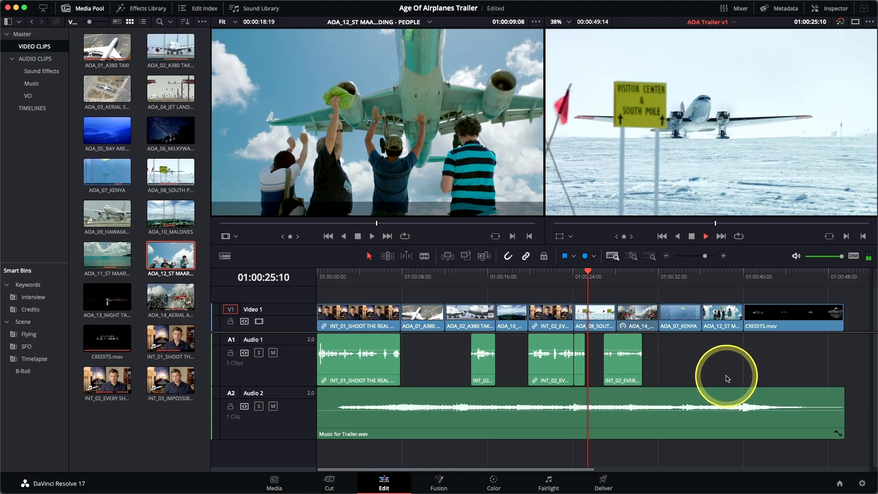